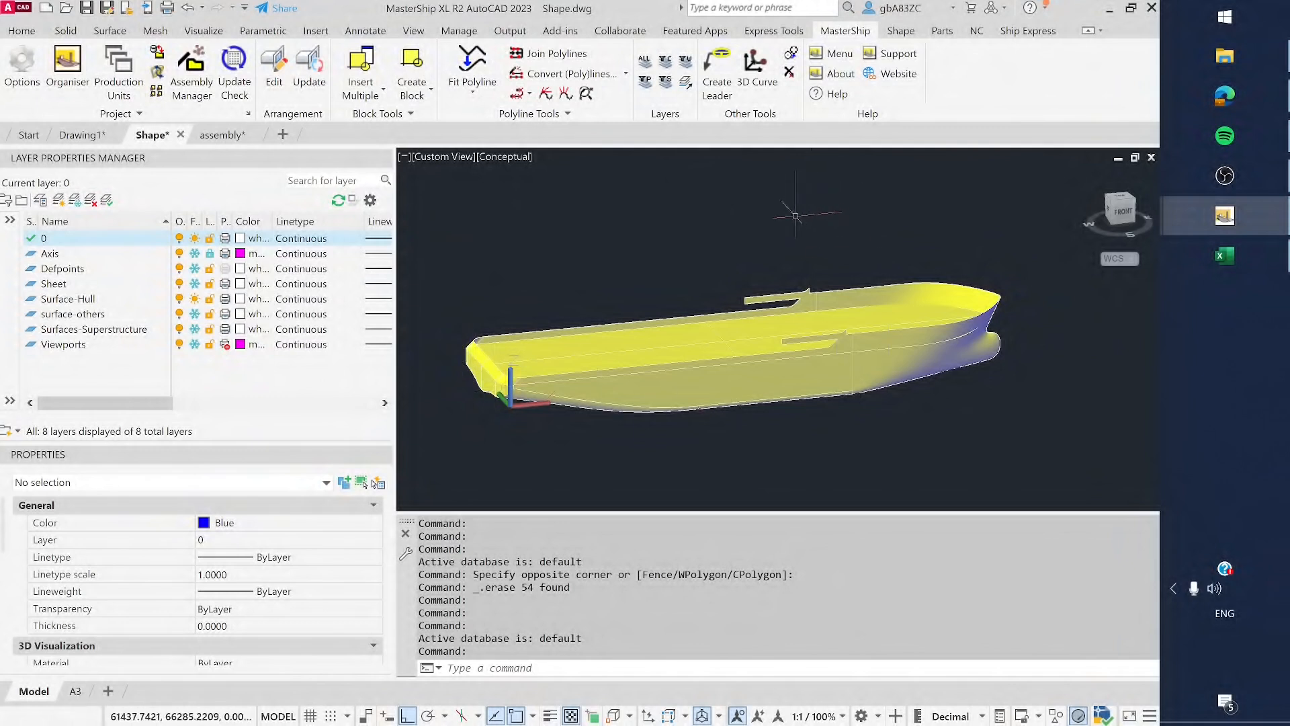
Review the surfaces in the default database's surface visibility list, without changing the selection
click(901, 31)
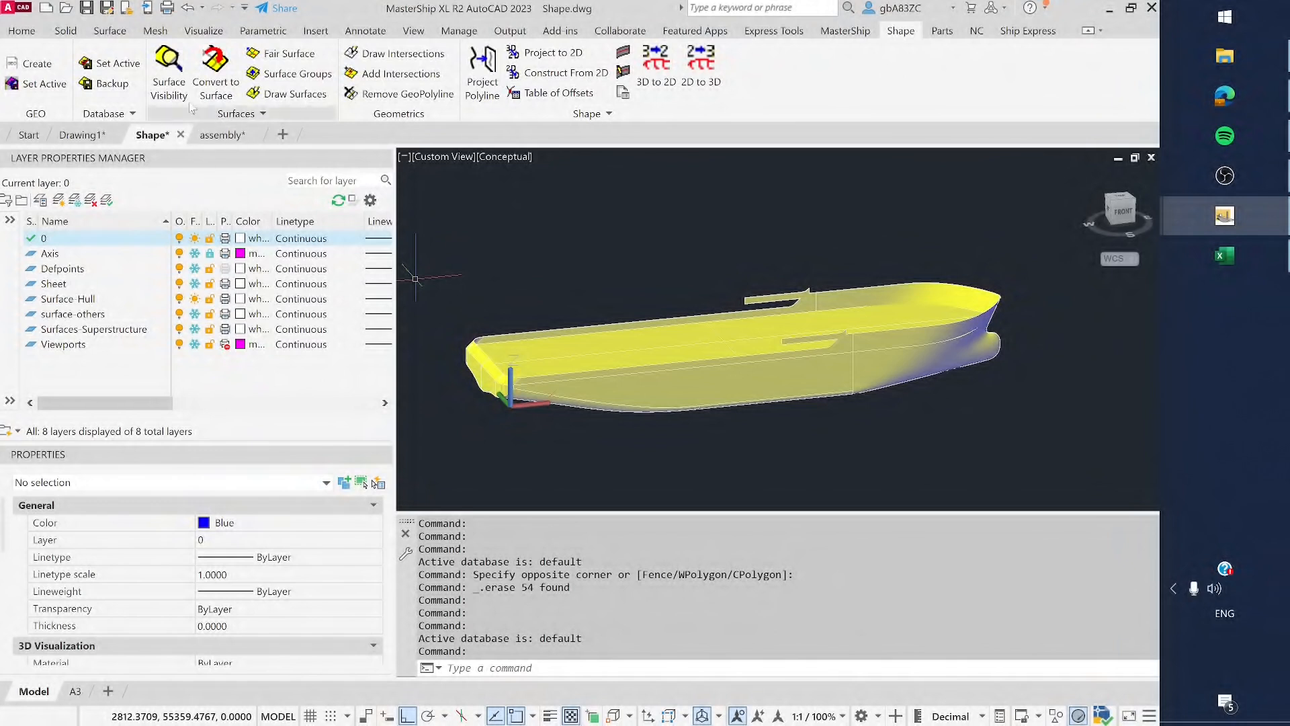
click(169, 74)
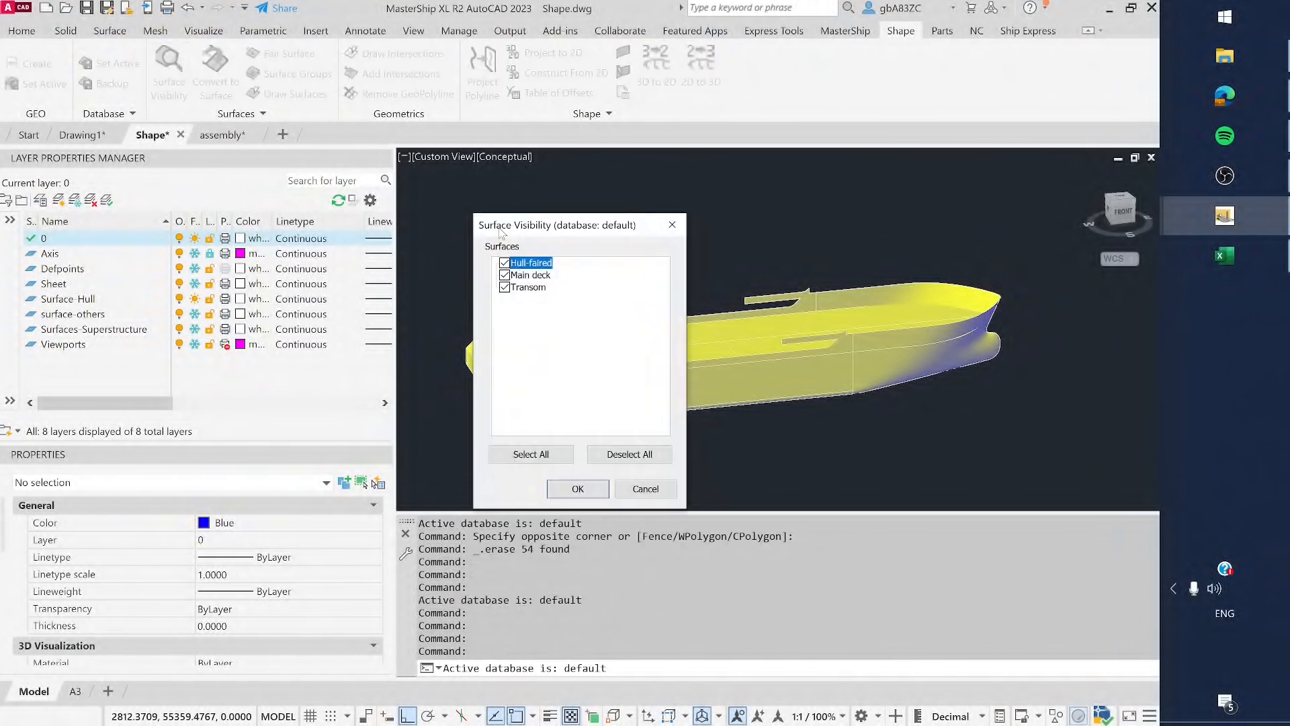
click(664, 494)
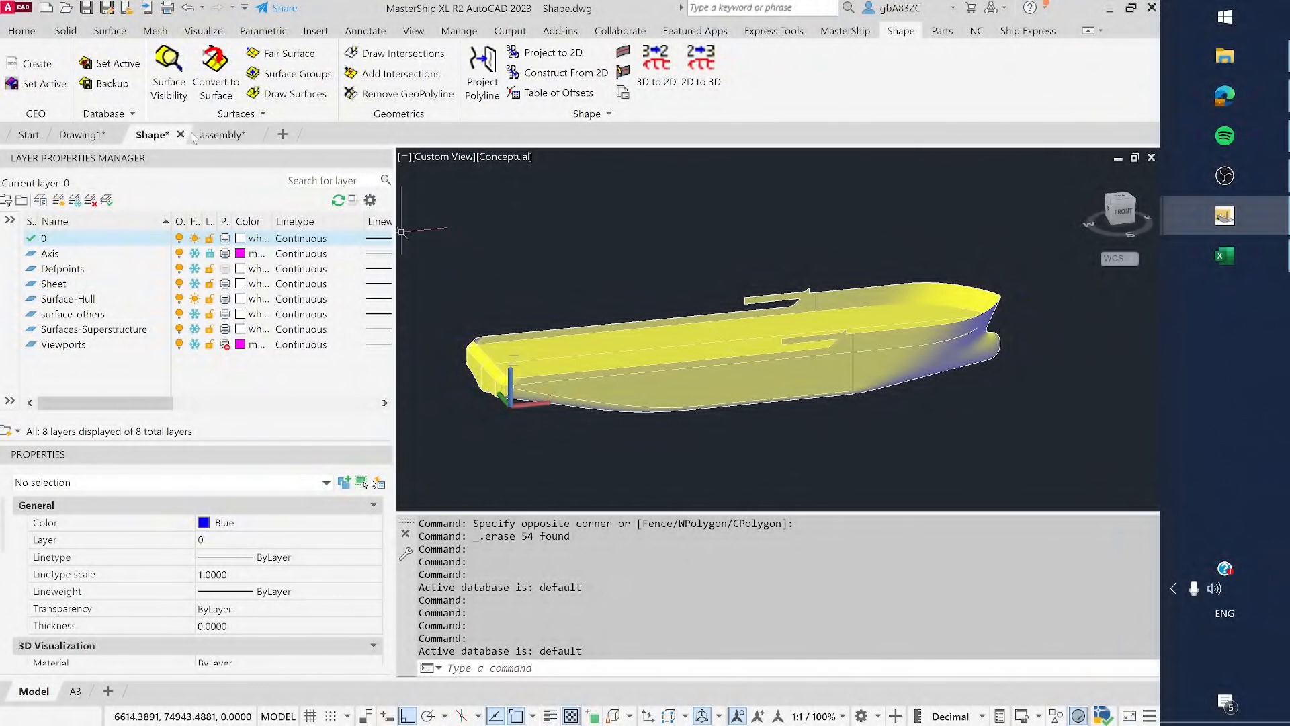
Inspect the assembly drawing's external references by selecting a midship frame and other hull sections, and clear the selection
mouse_move(204, 138)
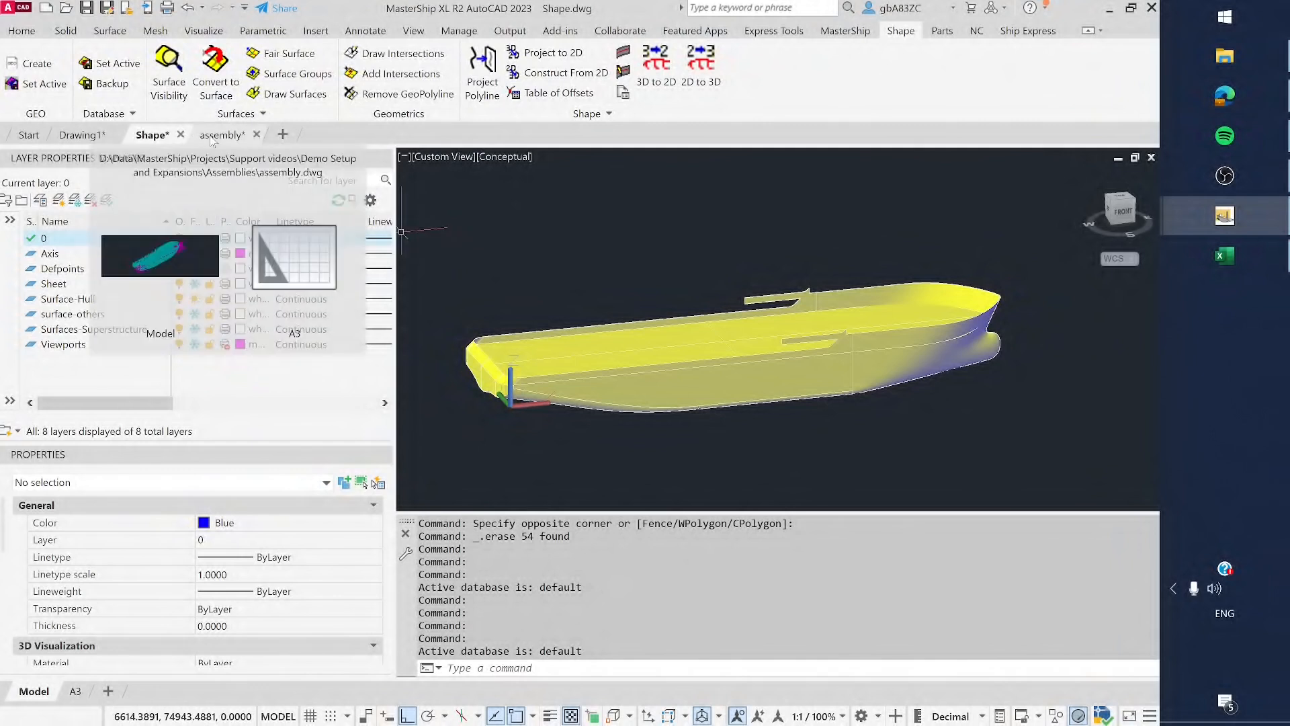
click(212, 136)
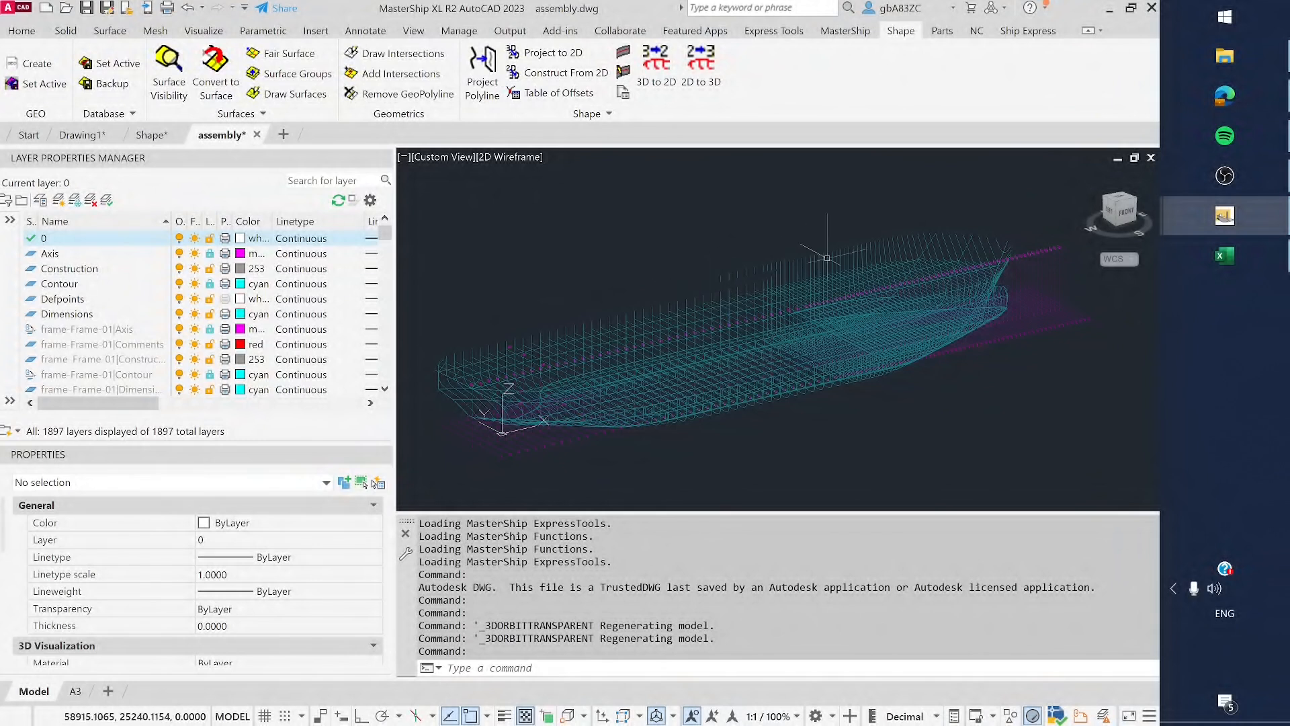
click(688, 304)
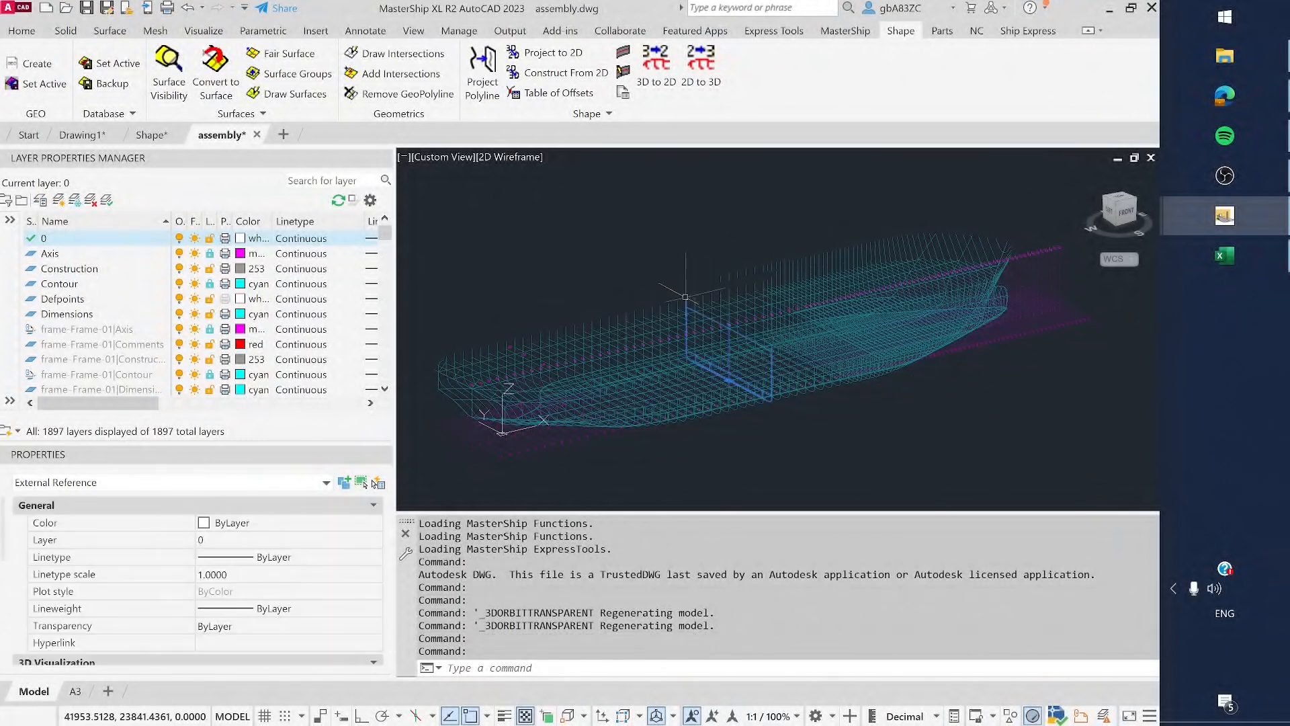
scroll(926, 241, up, 4)
click(925, 228)
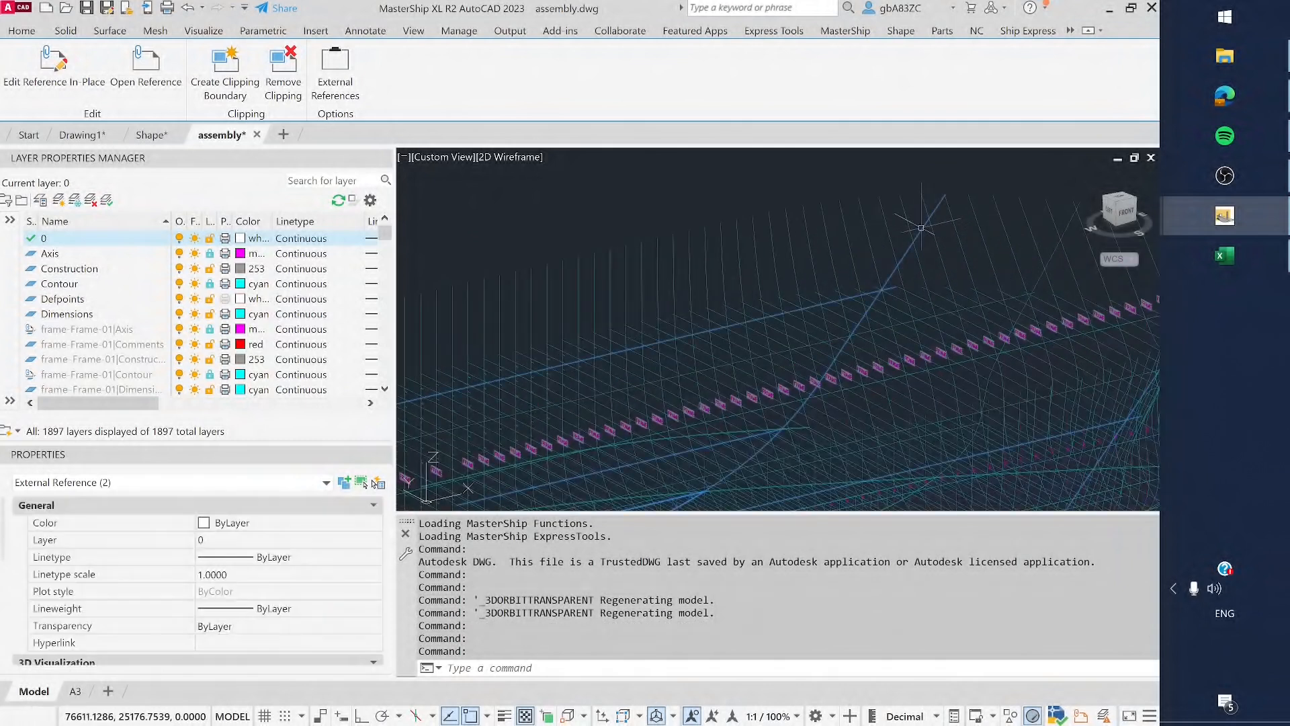
scroll(646, 427, up, 5)
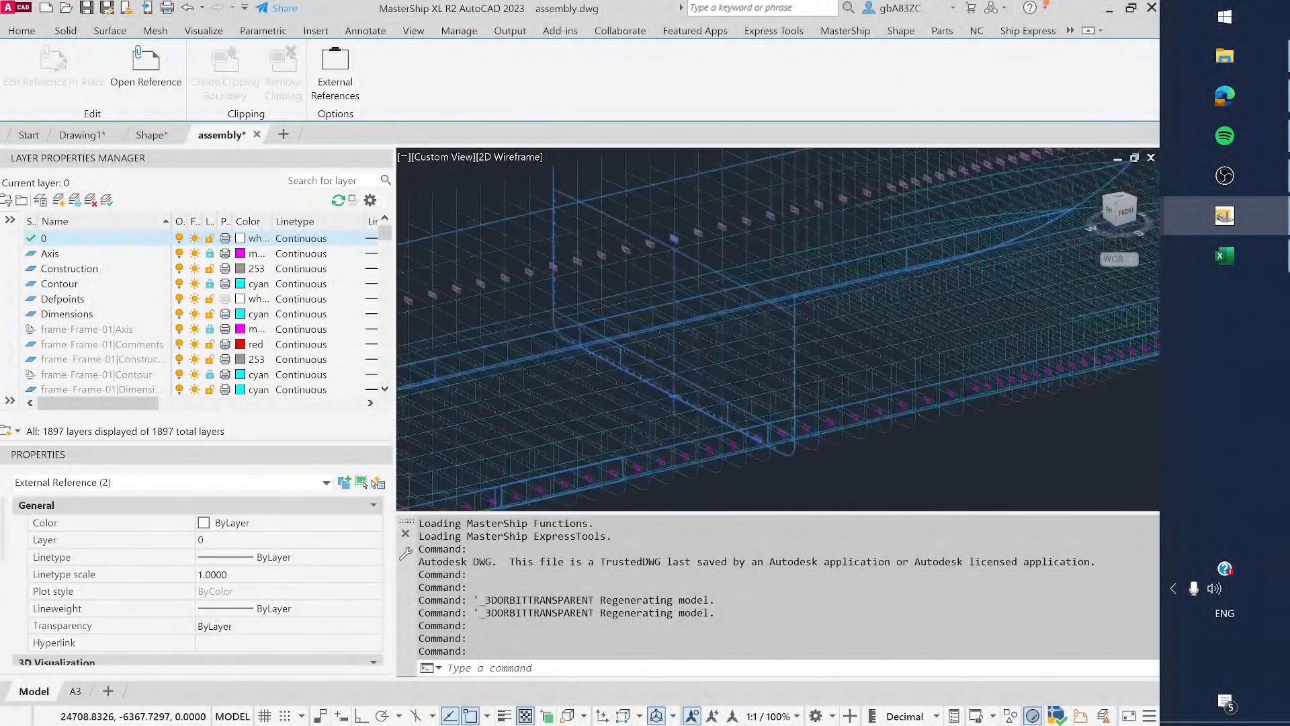
click(650, 425)
scroll(655, 422, down, 6)
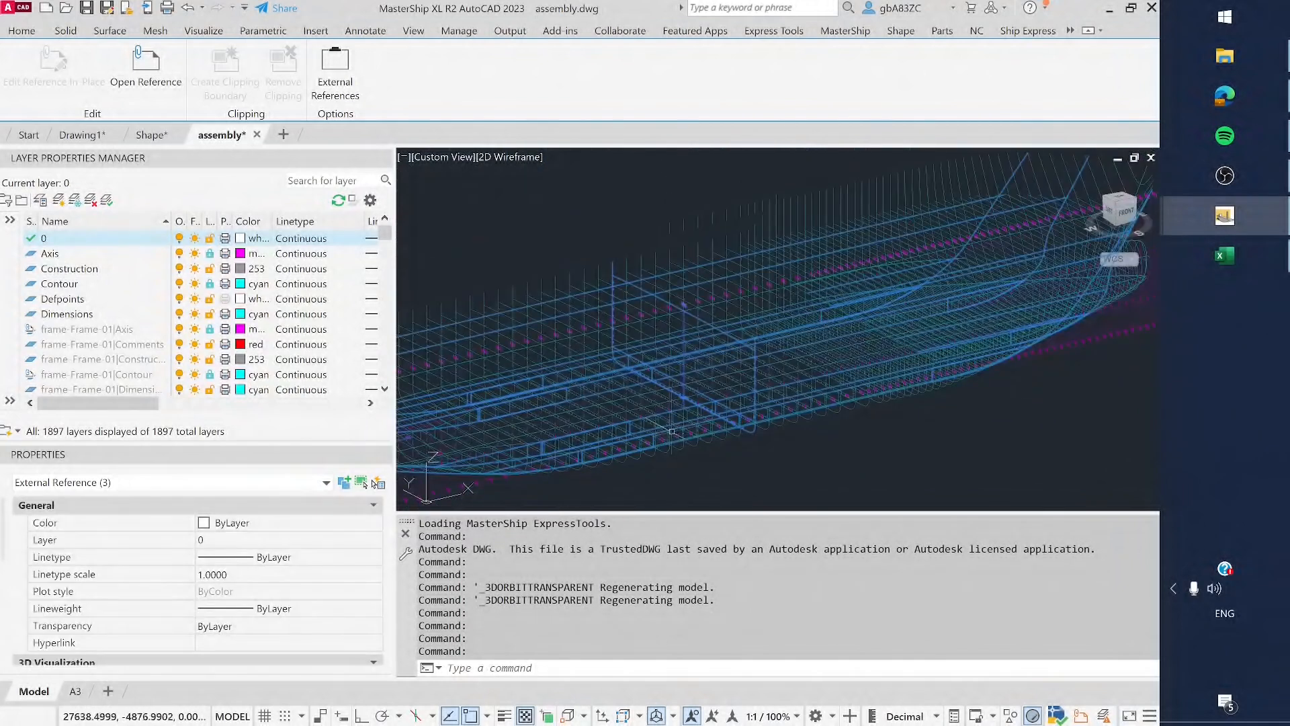
scroll(659, 423, down, 1)
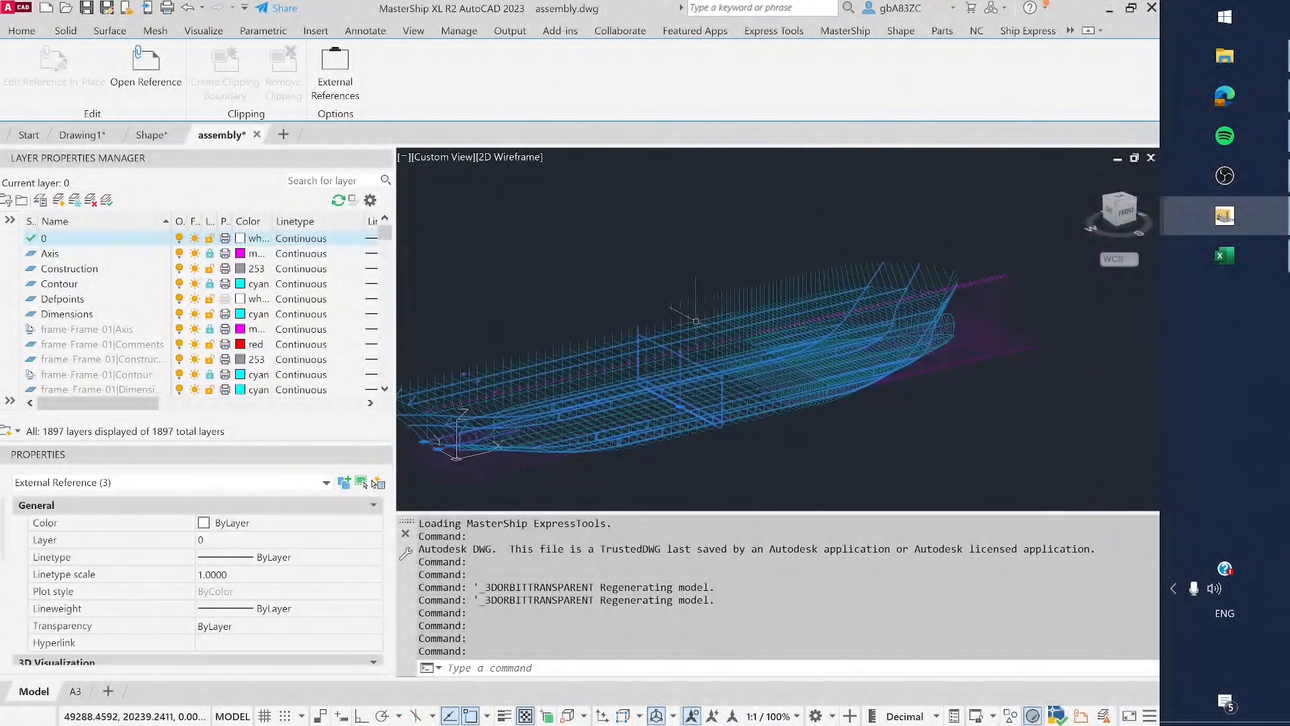
key(Escape)
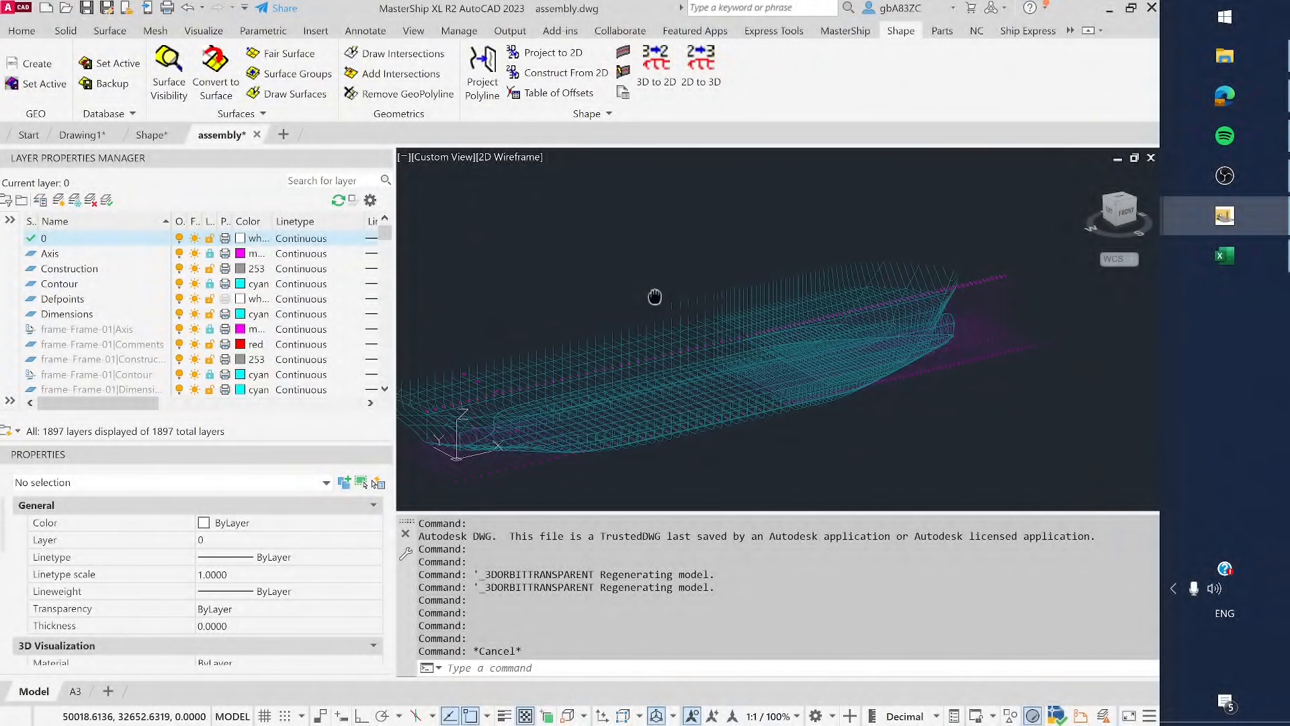
middle_drag(657, 291, 709, 271)
scroll(799, 297, up, 1)
scroll(799, 297, down, 1)
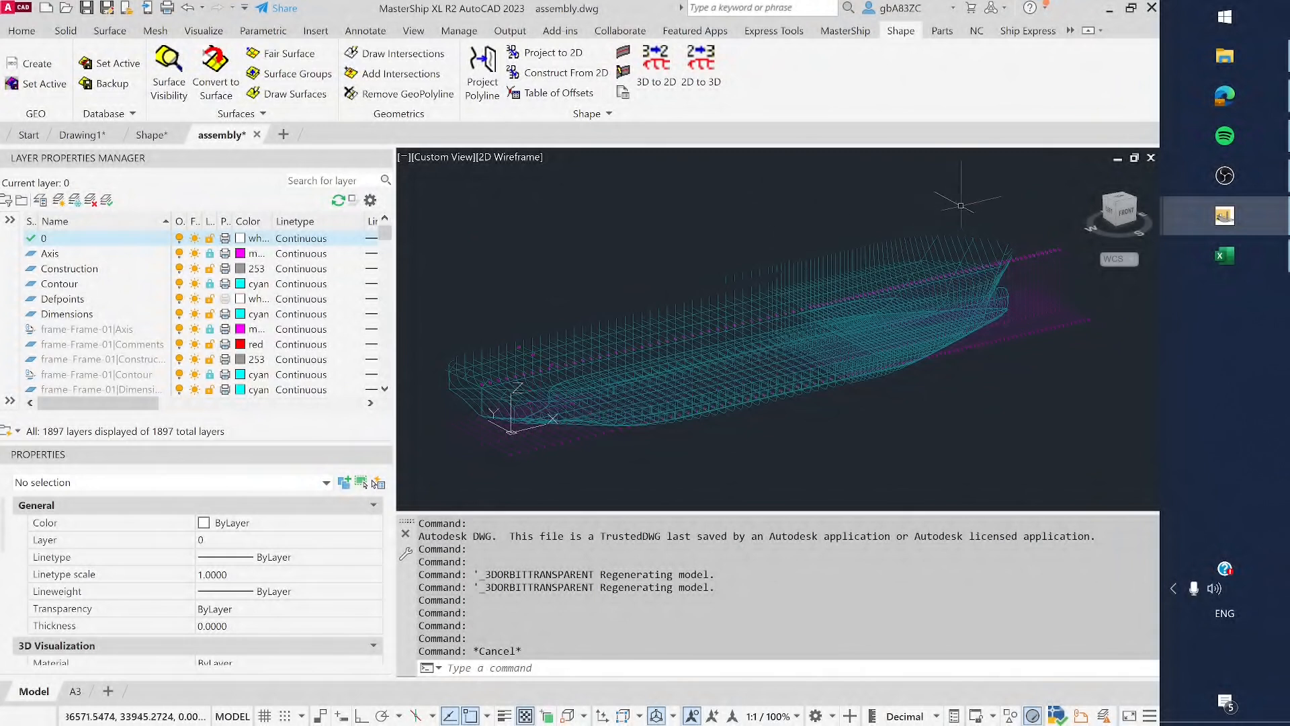
Open the referenced midship frame from the assembly as its own drawing to view it, and return to the Shape drawing
click(642, 315)
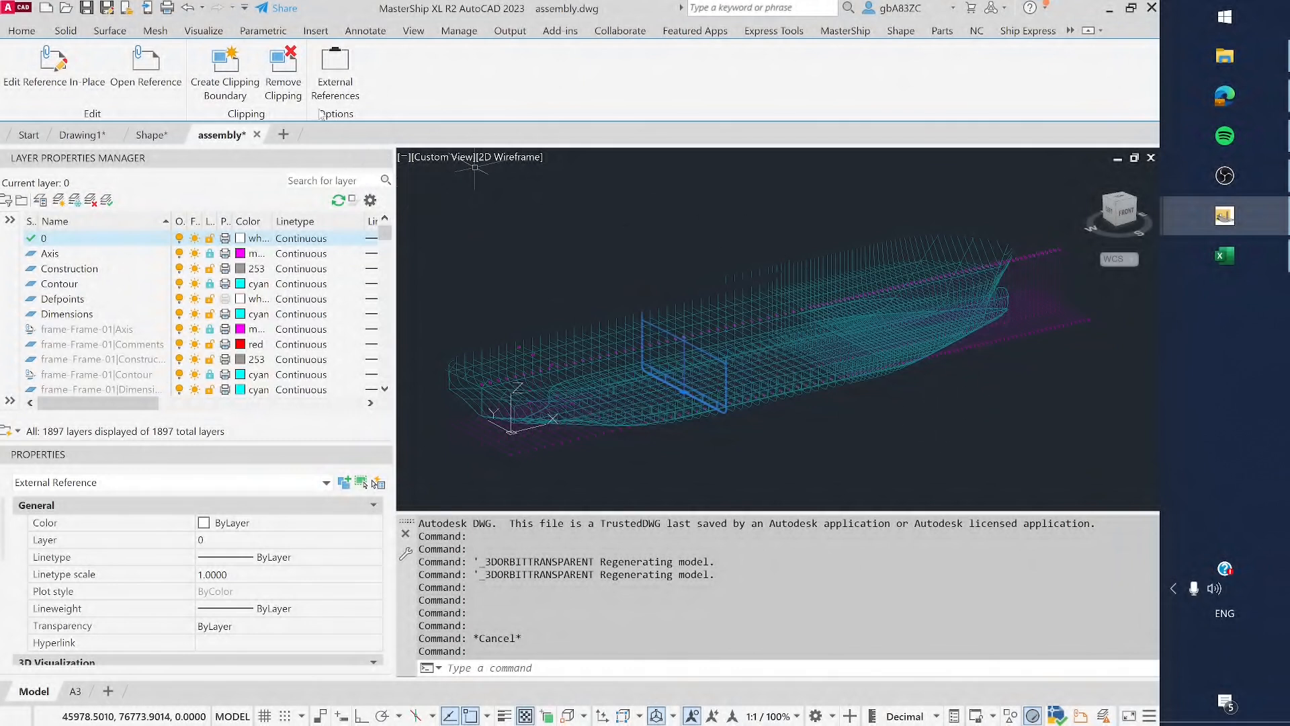
click(149, 81)
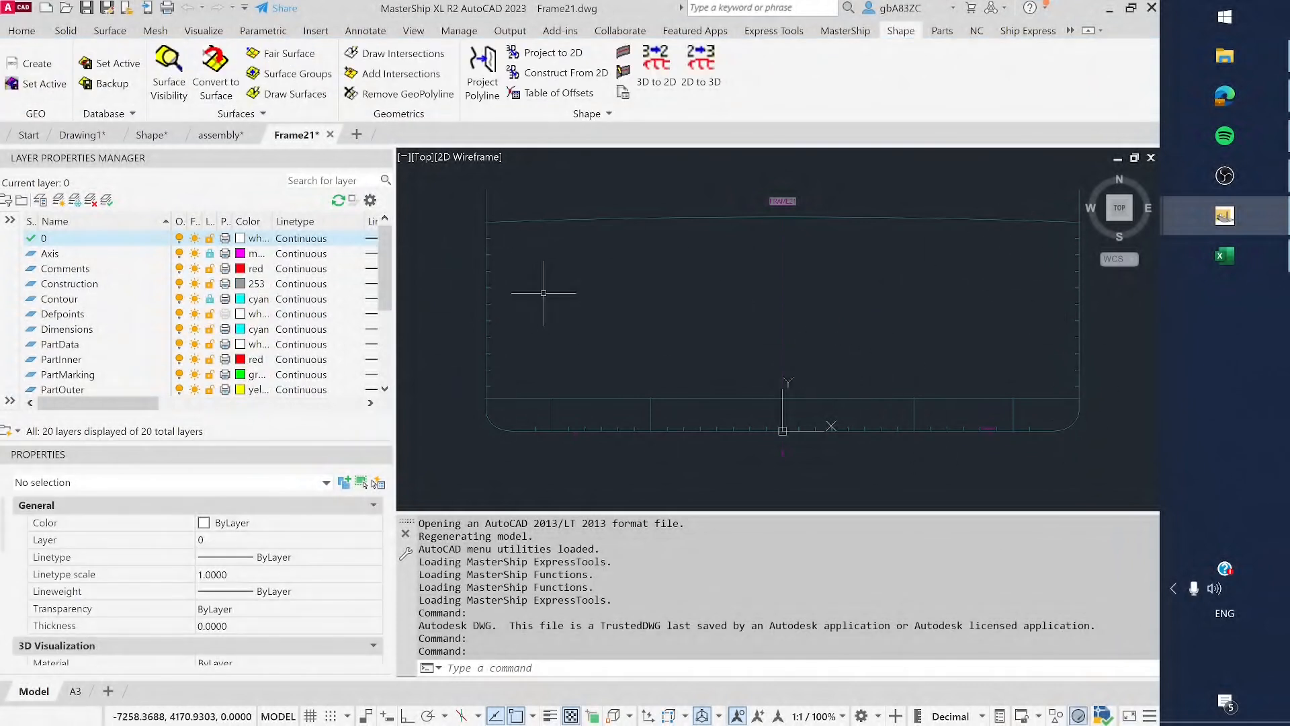
click(217, 135)
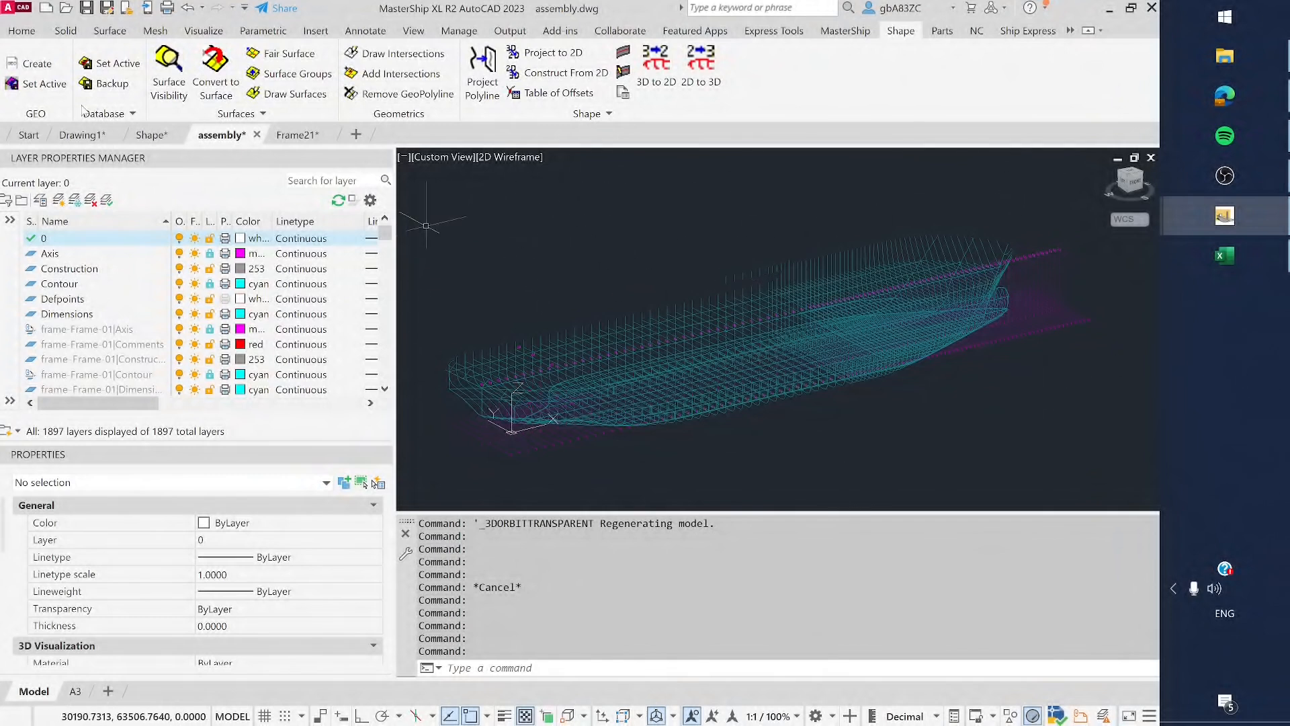
click(144, 136)
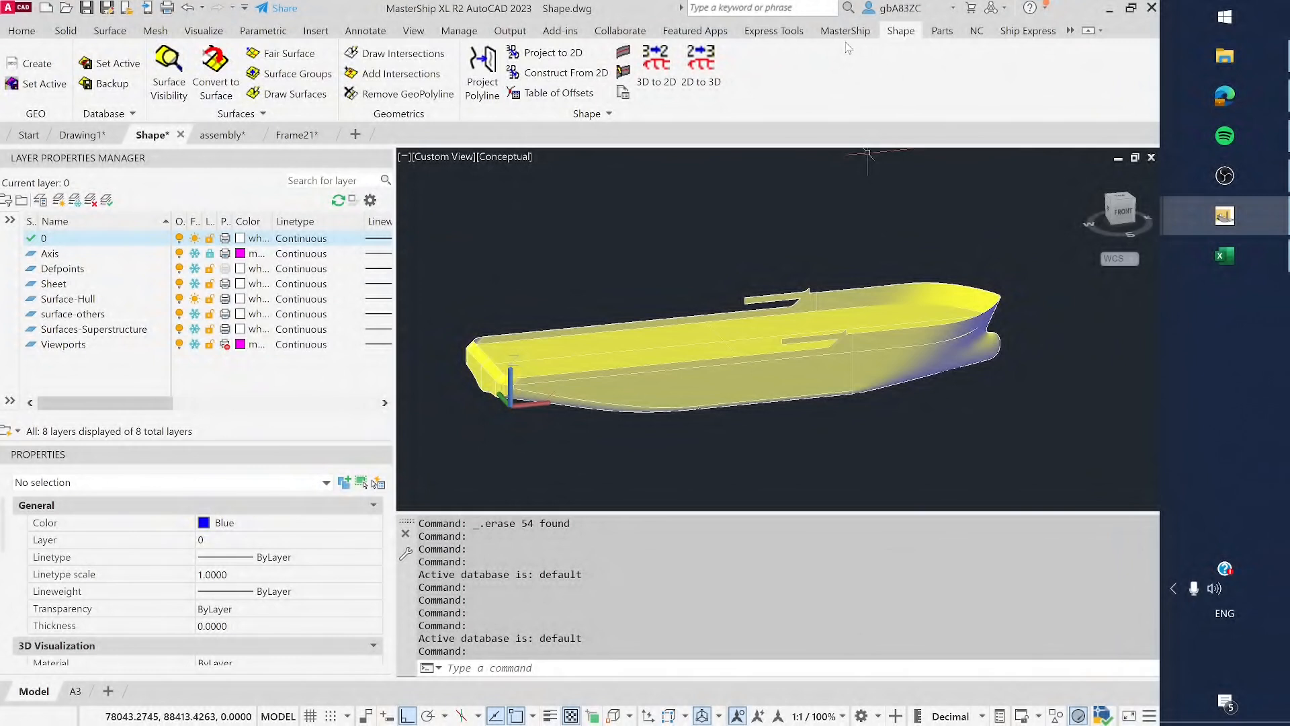
Launch the MasterShip Organiser application and switch to its window
click(846, 32)
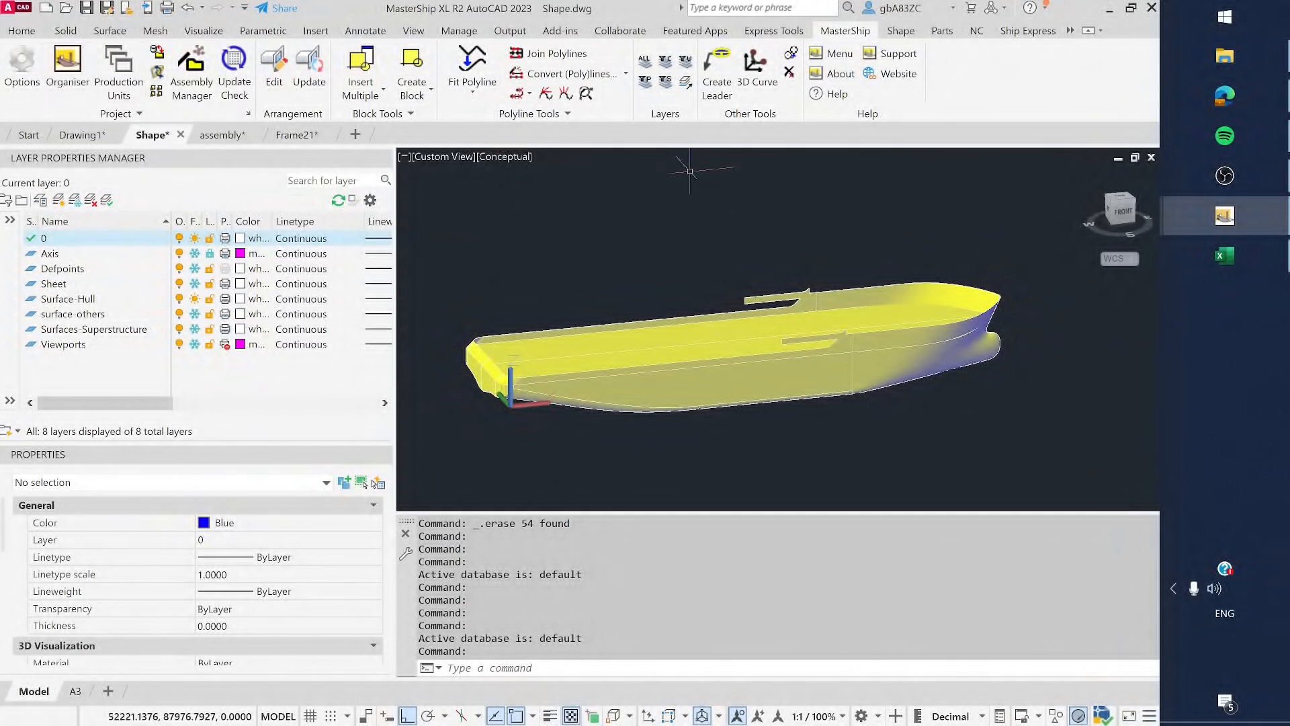
key(super)
text(organiz)
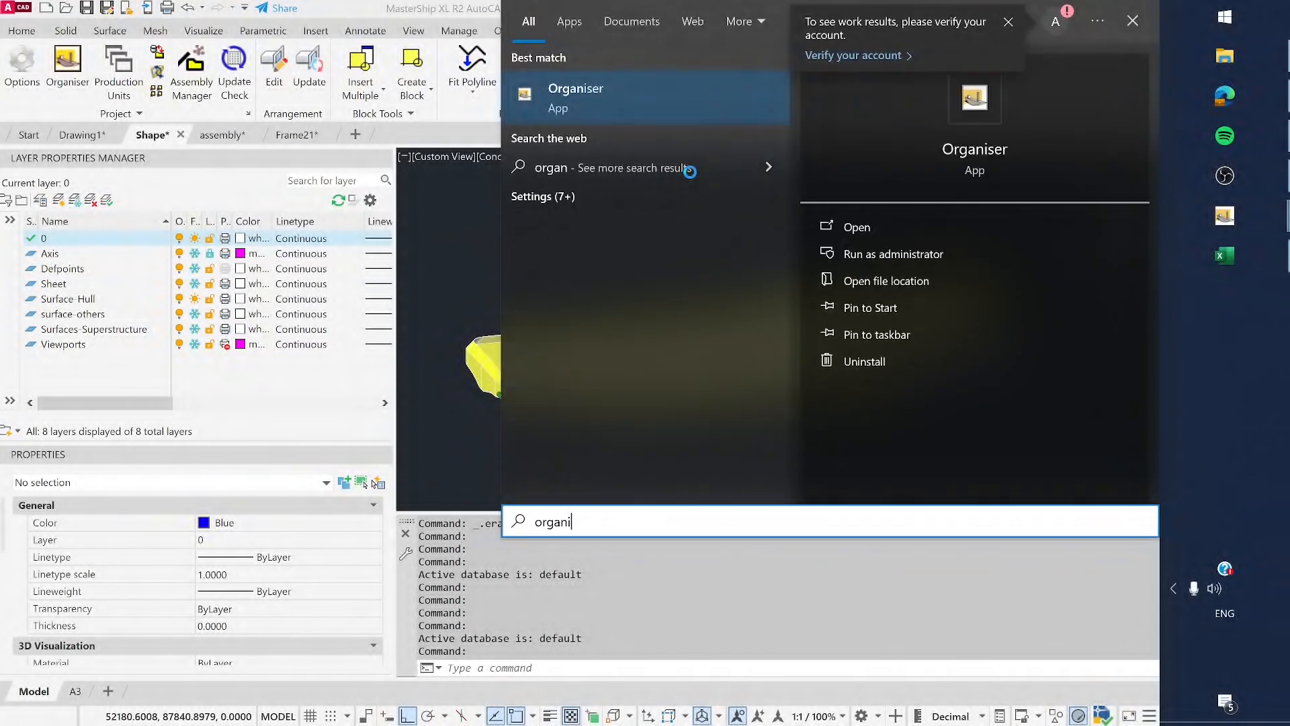
key(Escape)
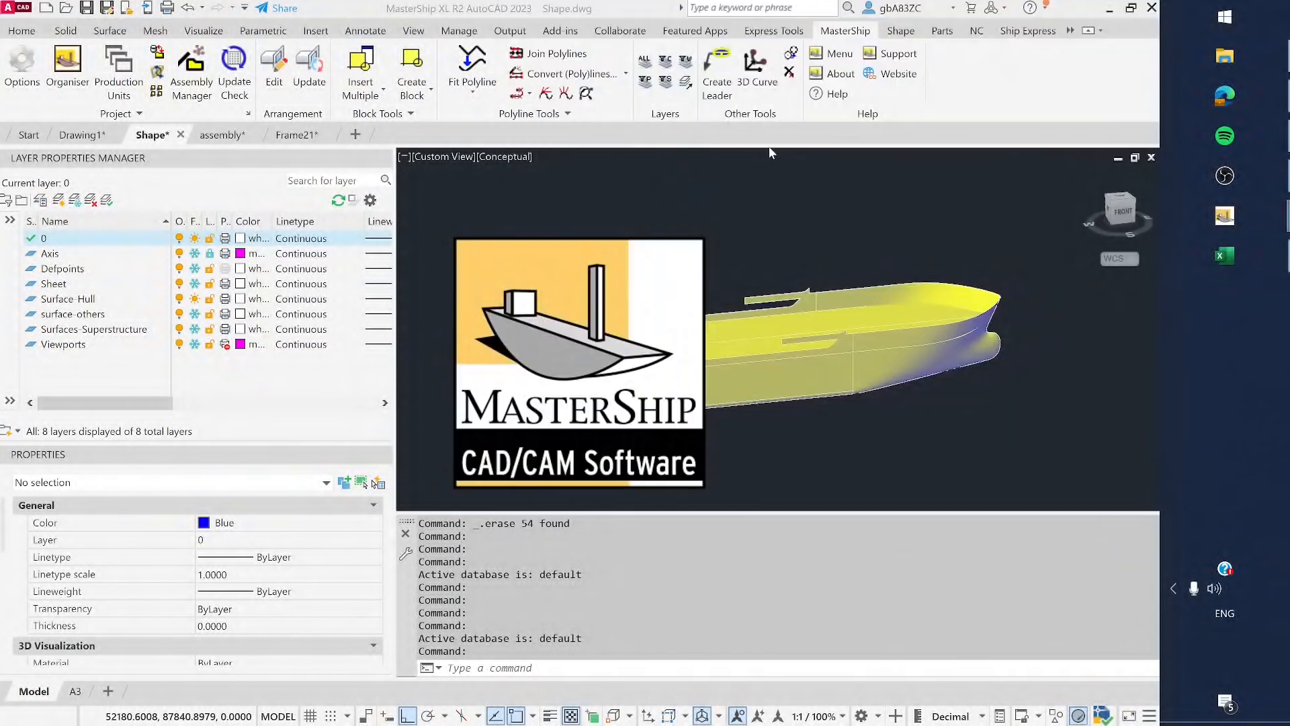
right_click(805, 228)
click(1238, 302)
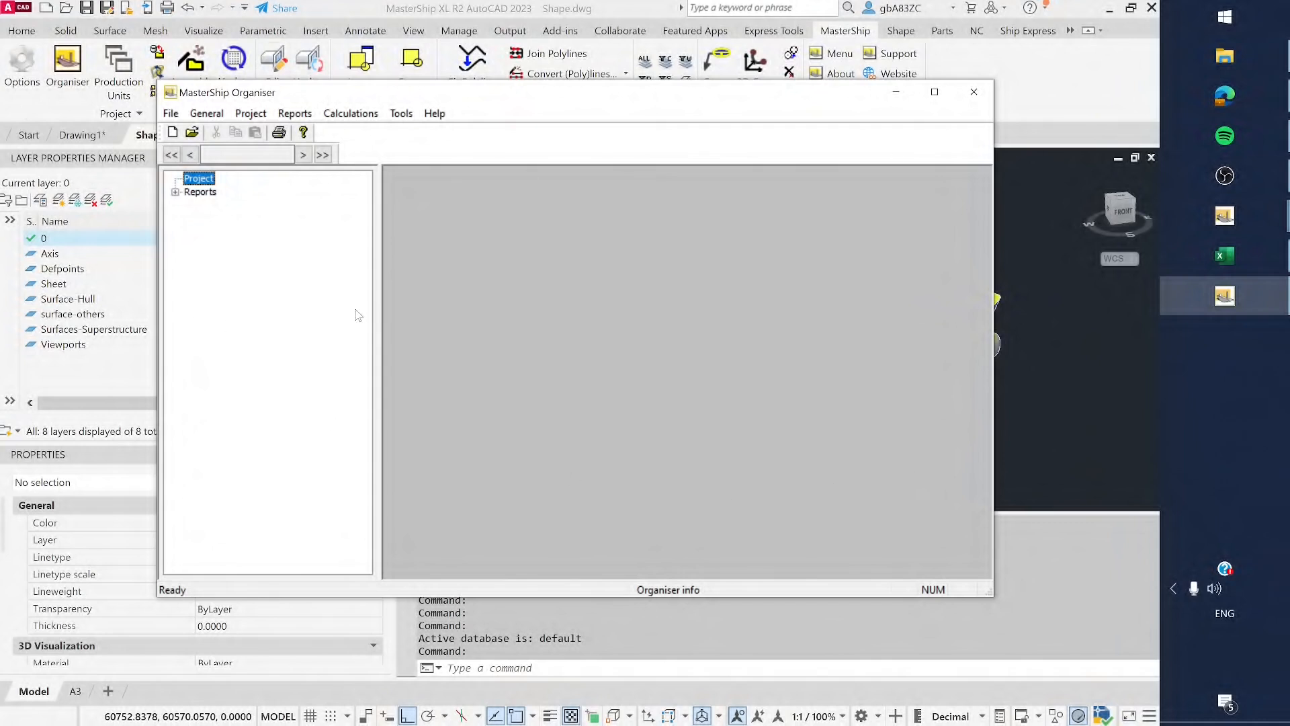
Open the P123-concept design project and expand its predefined reports
click(195, 133)
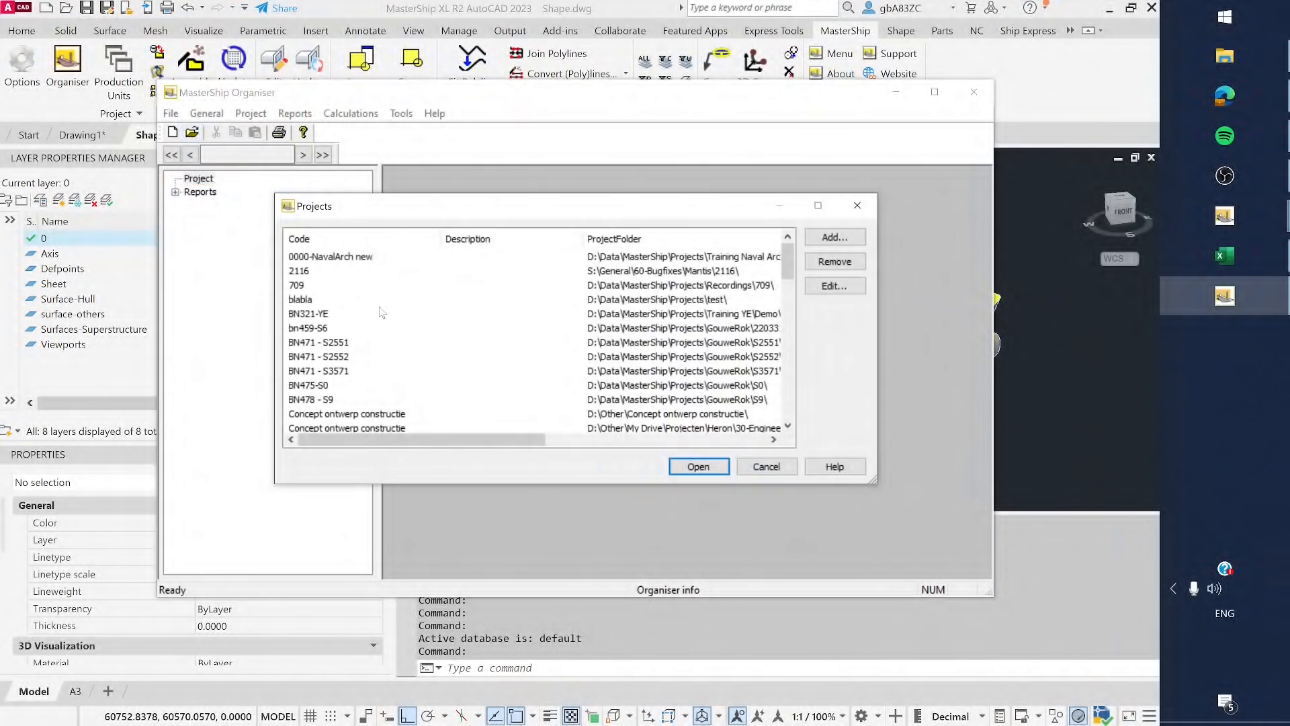
scroll(342, 295, down, 3)
scroll(341, 296, down, 3)
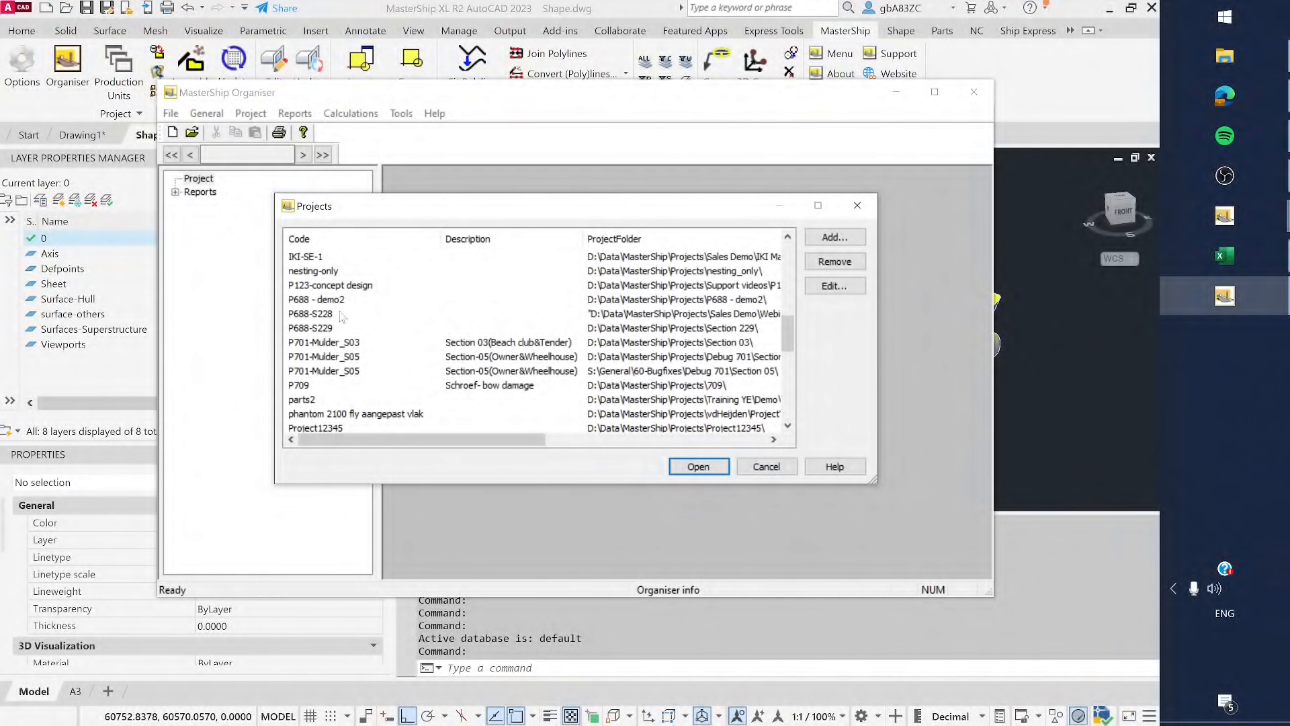
click(316, 288)
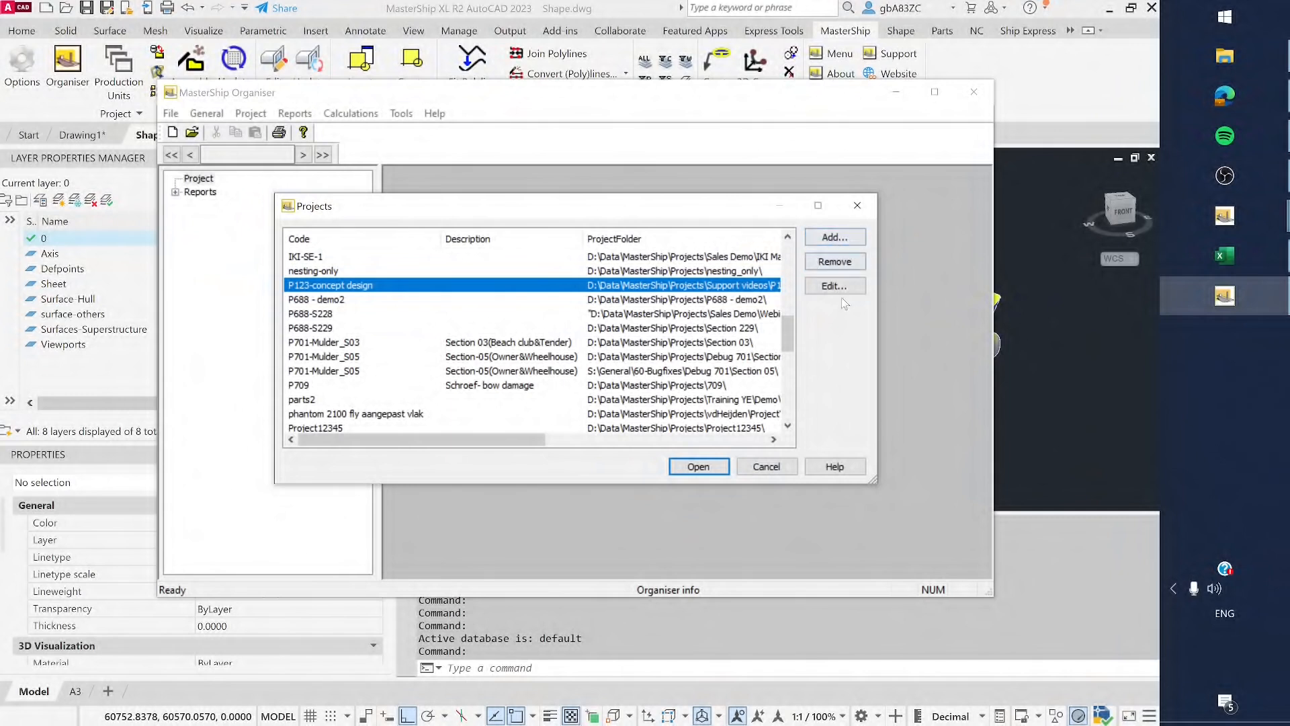
click(699, 467)
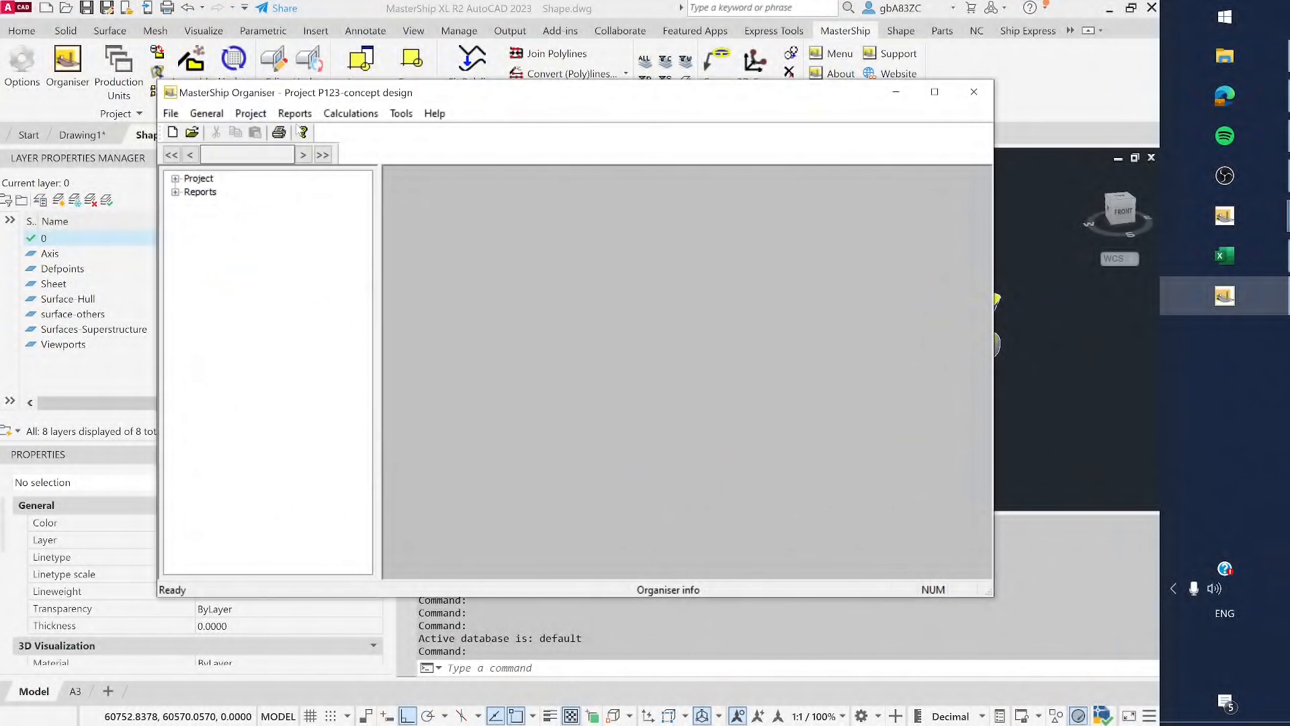
click(175, 194)
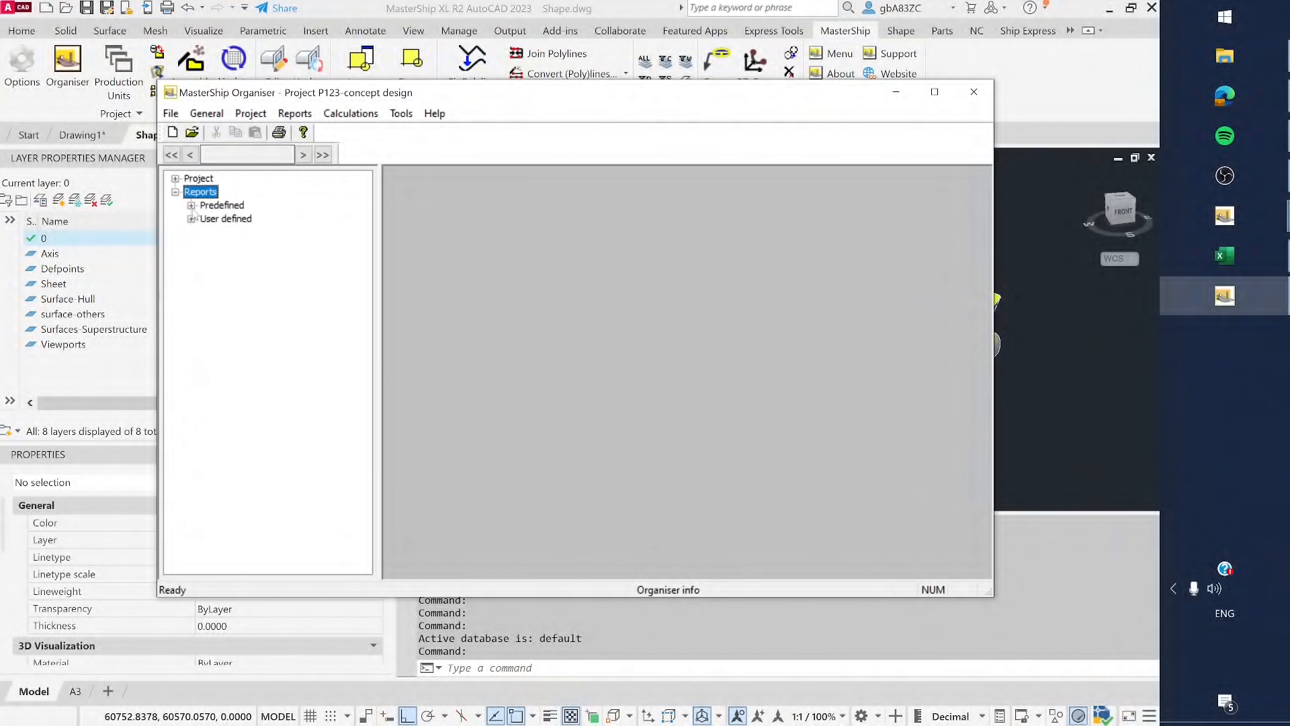
click(192, 206)
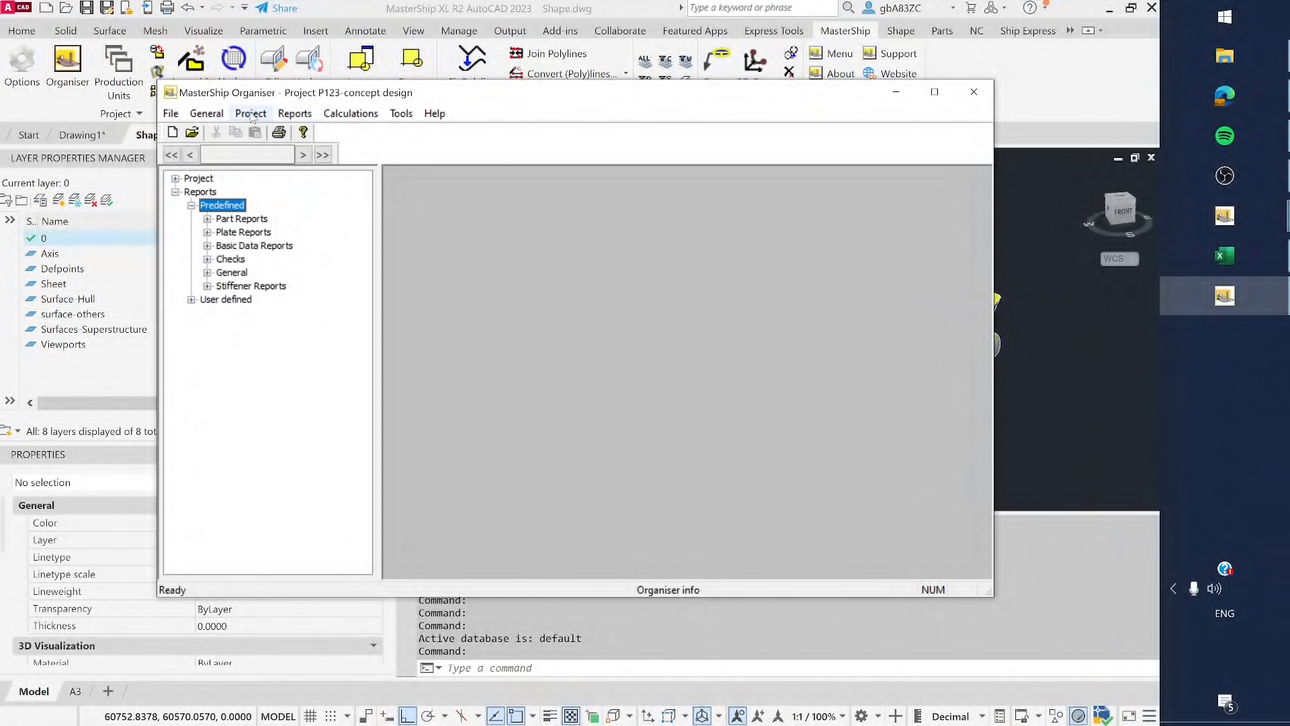
Start defining the project's assembly with the default geometrics file and proceed to the frame interval entry
click(221, 116)
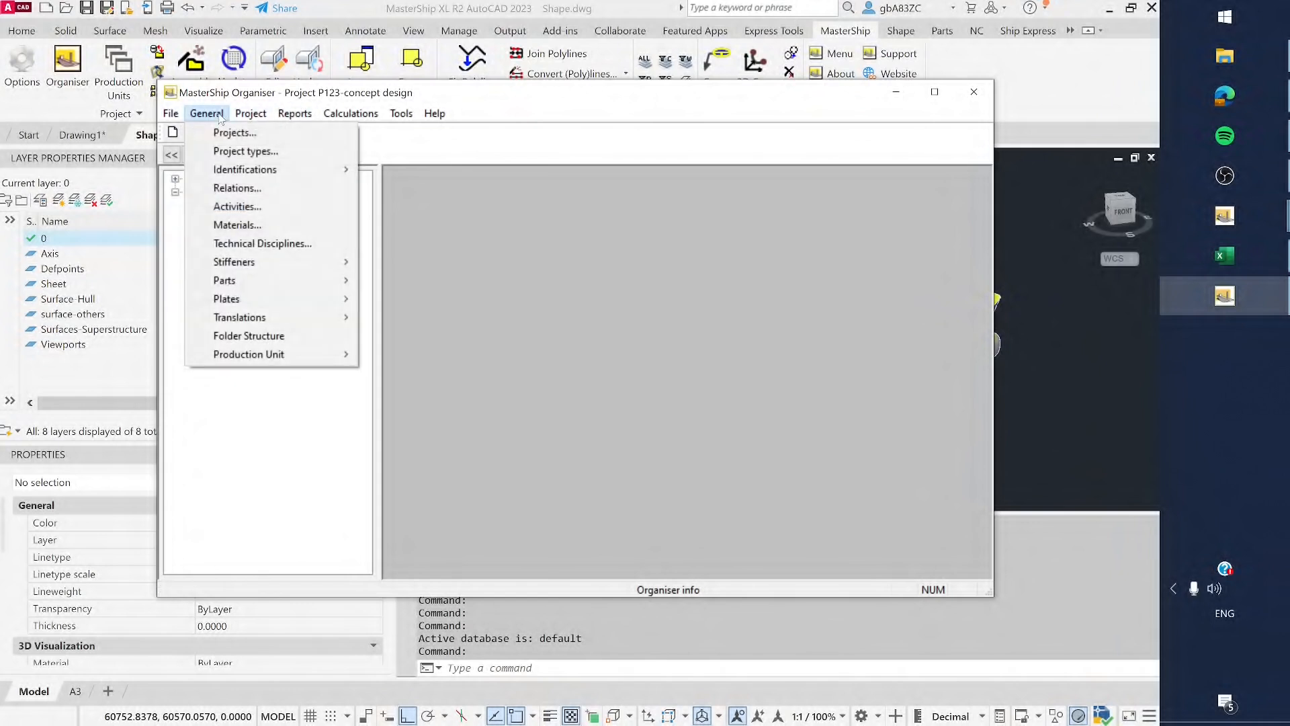
mouse_move(237, 118)
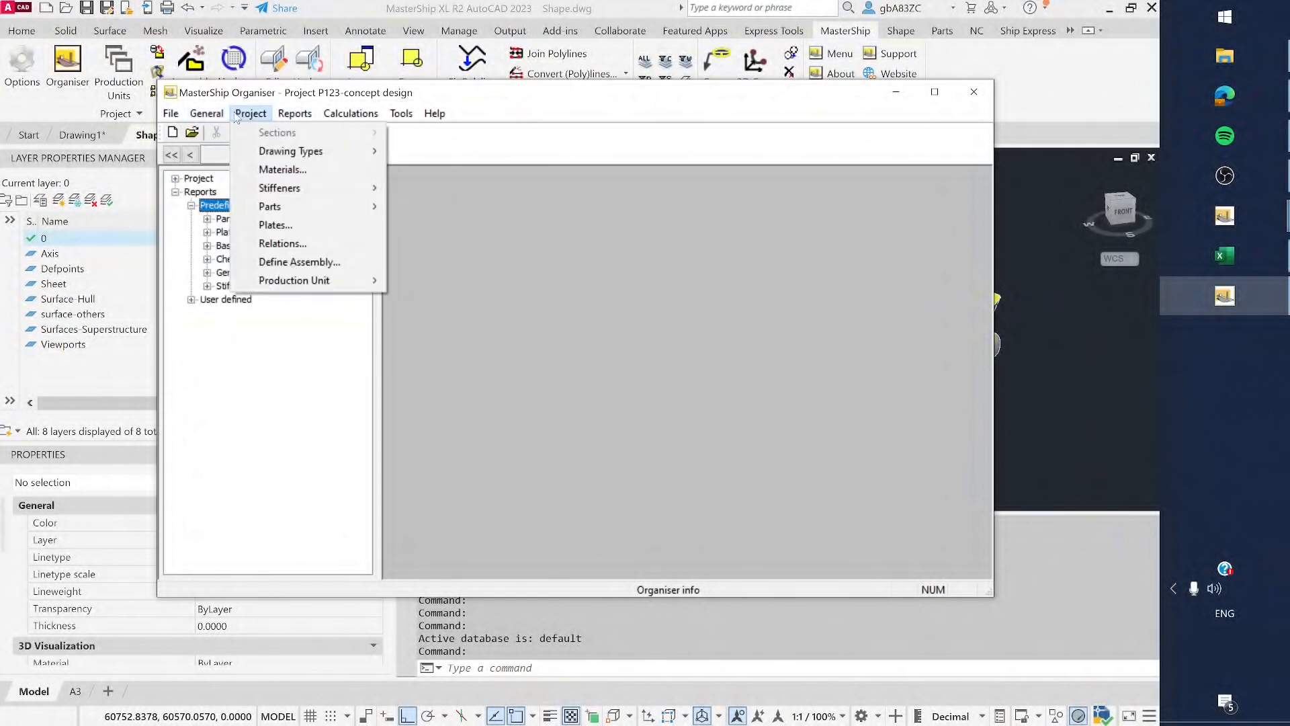
click(282, 264)
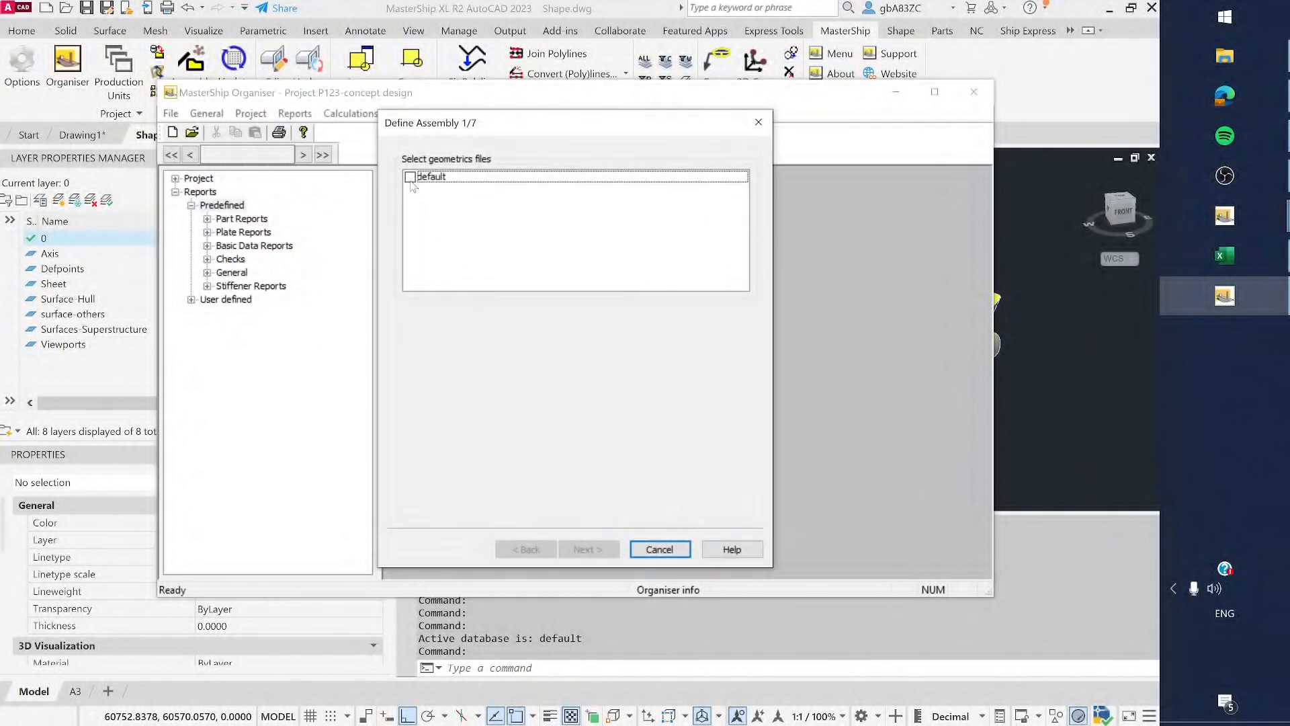
click(411, 177)
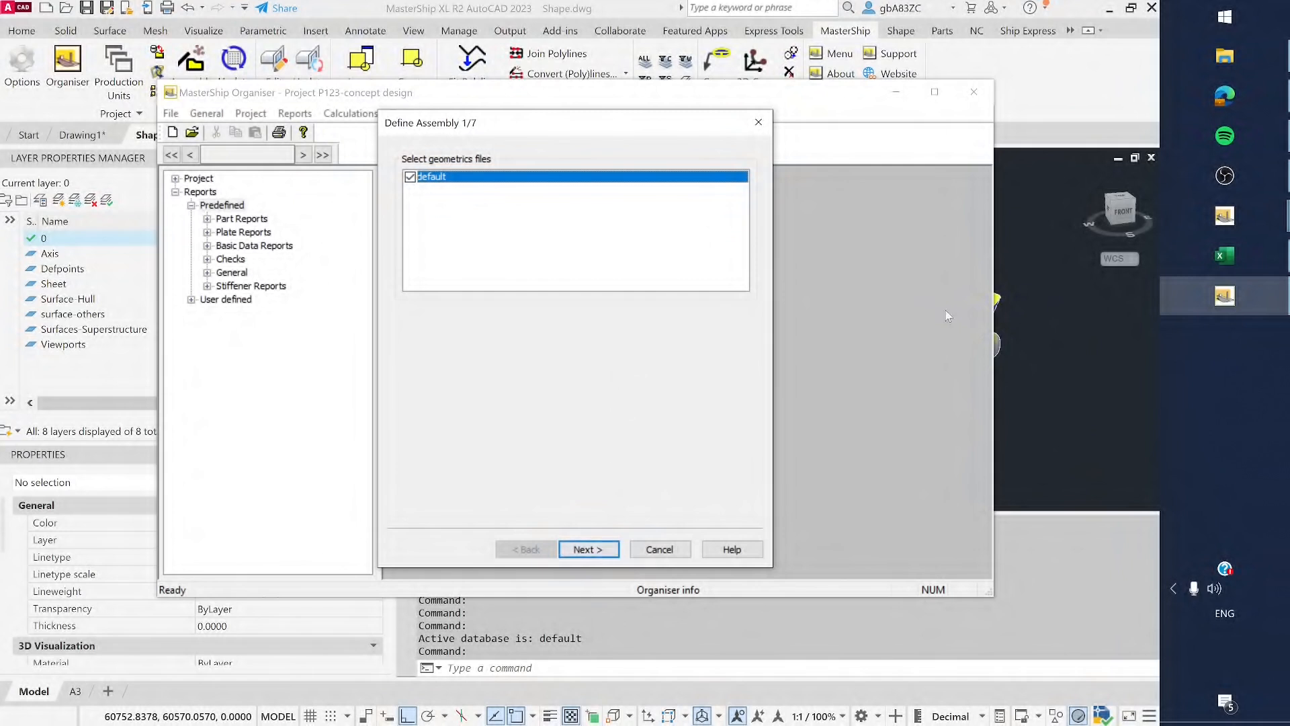
click(597, 550)
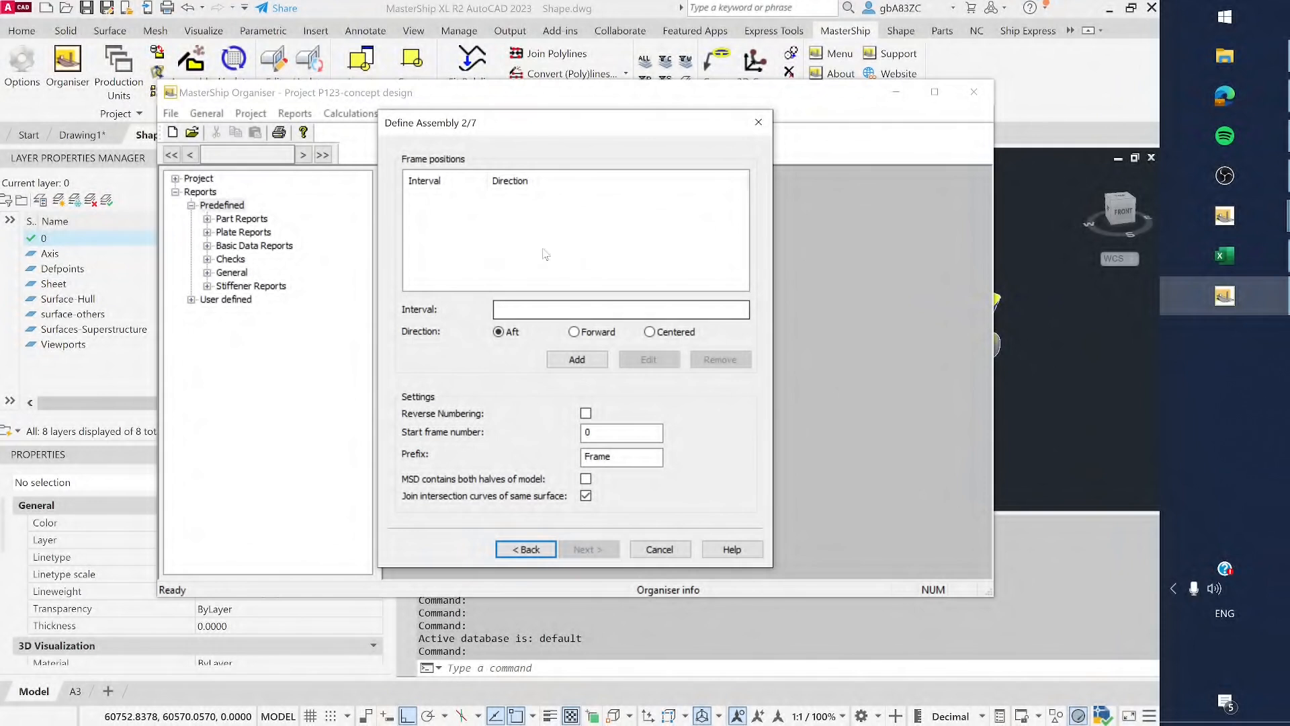
click(558, 309)
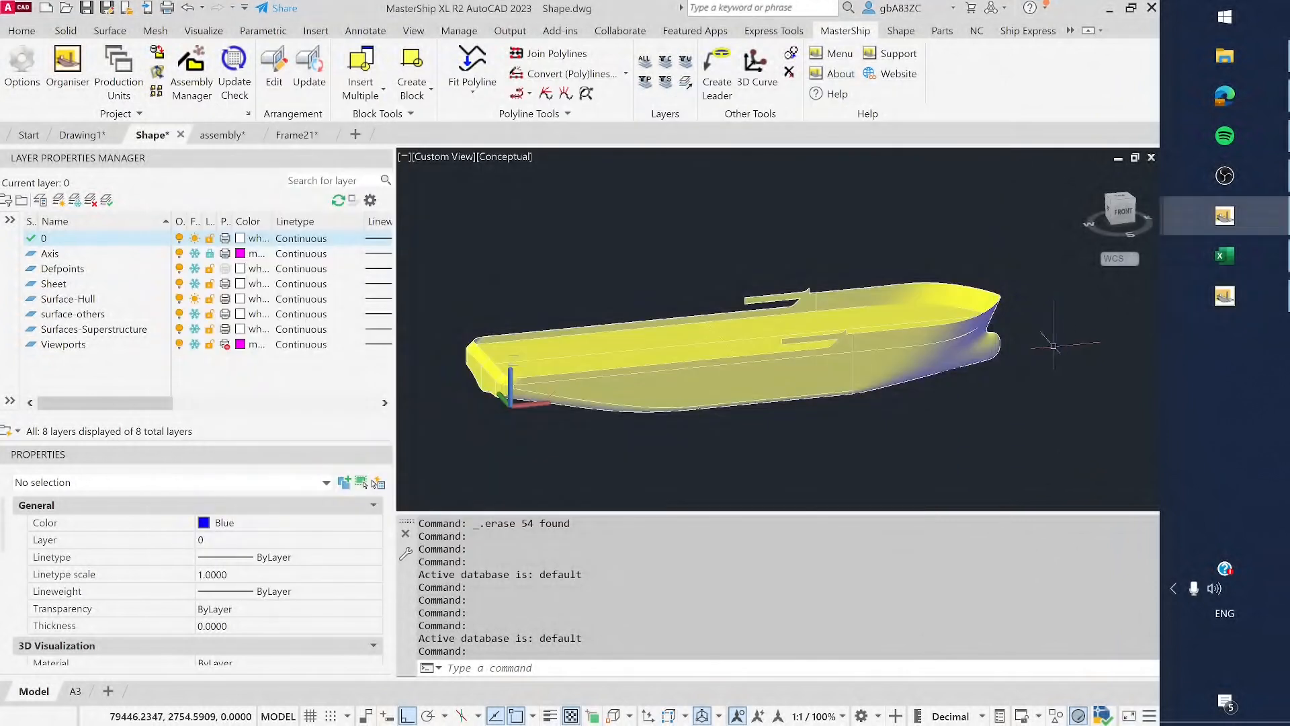
Try to measure the hull's length in the front view of the Shape drawing, starting near the origin
click(1059, 352)
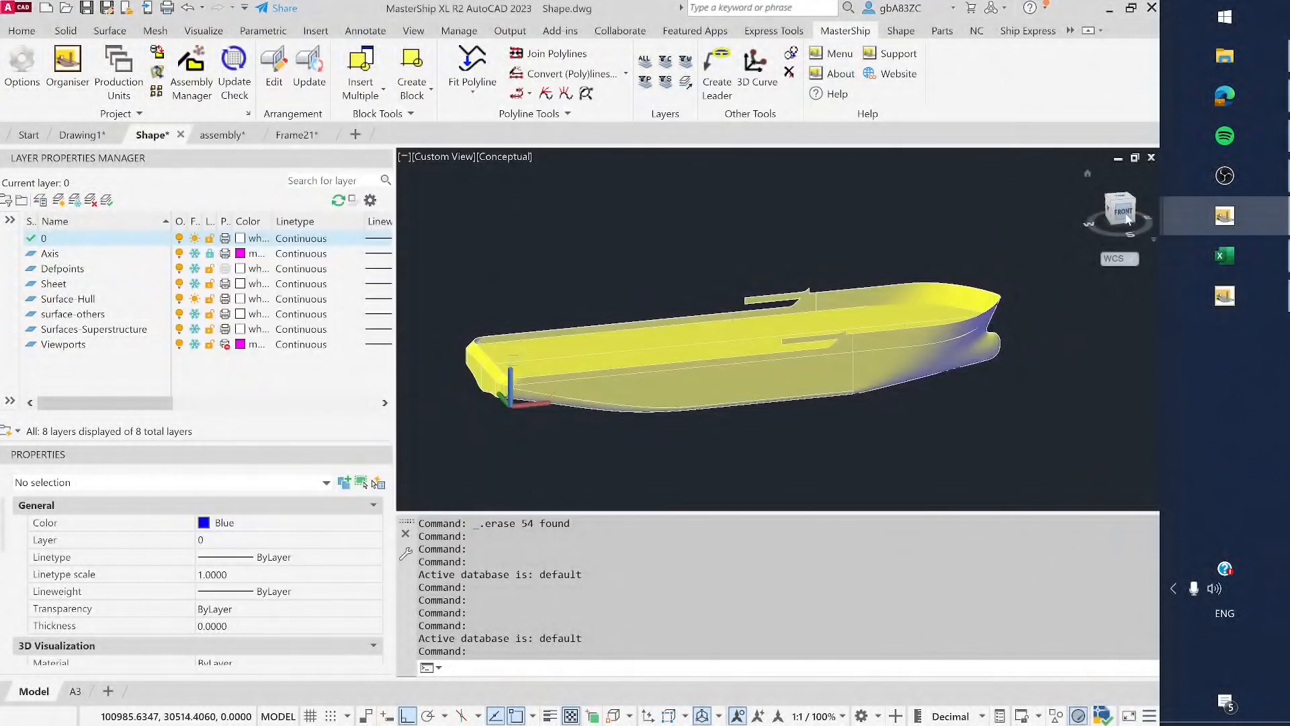
click(1132, 207)
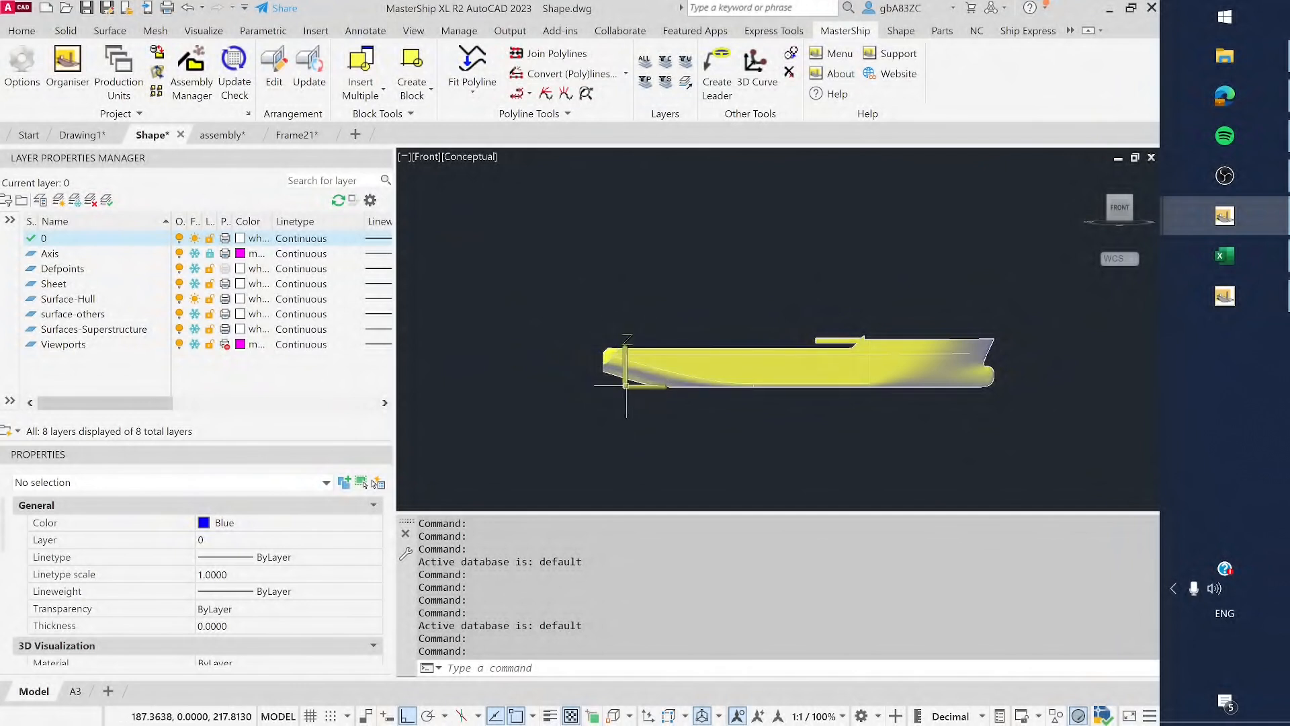
text(dist)
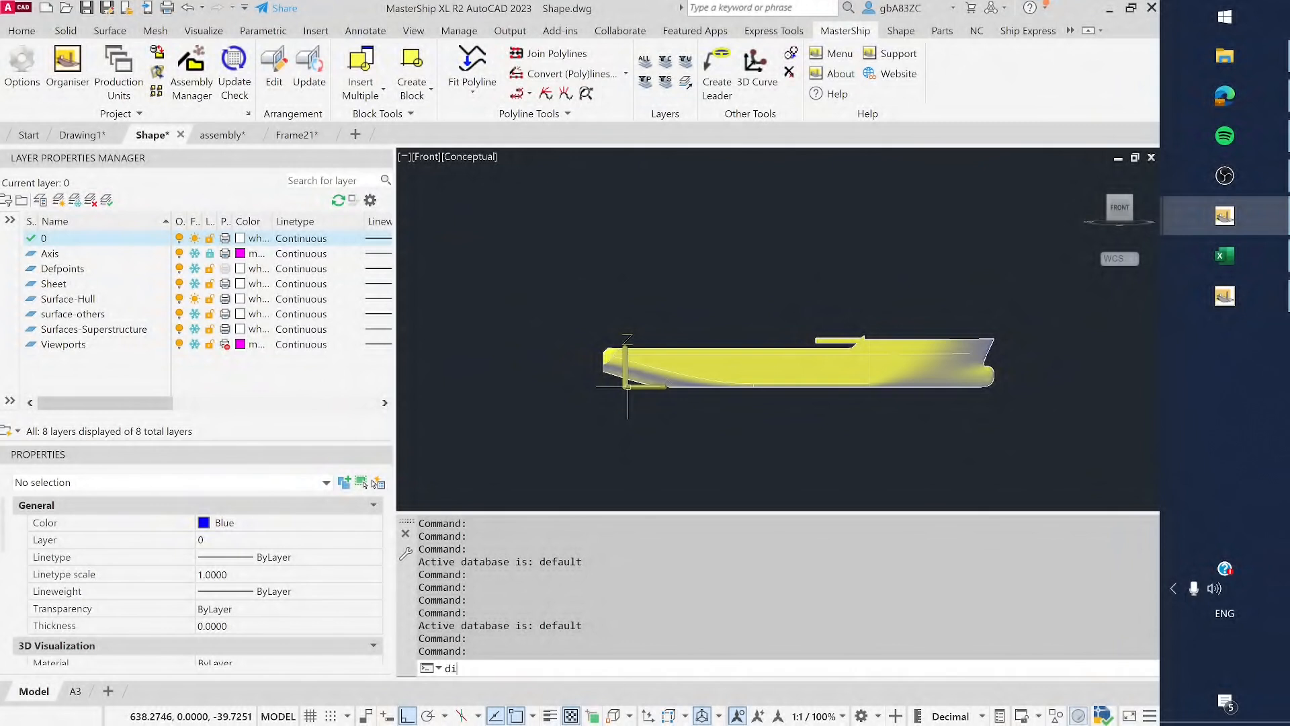
key(Return)
click(632, 371)
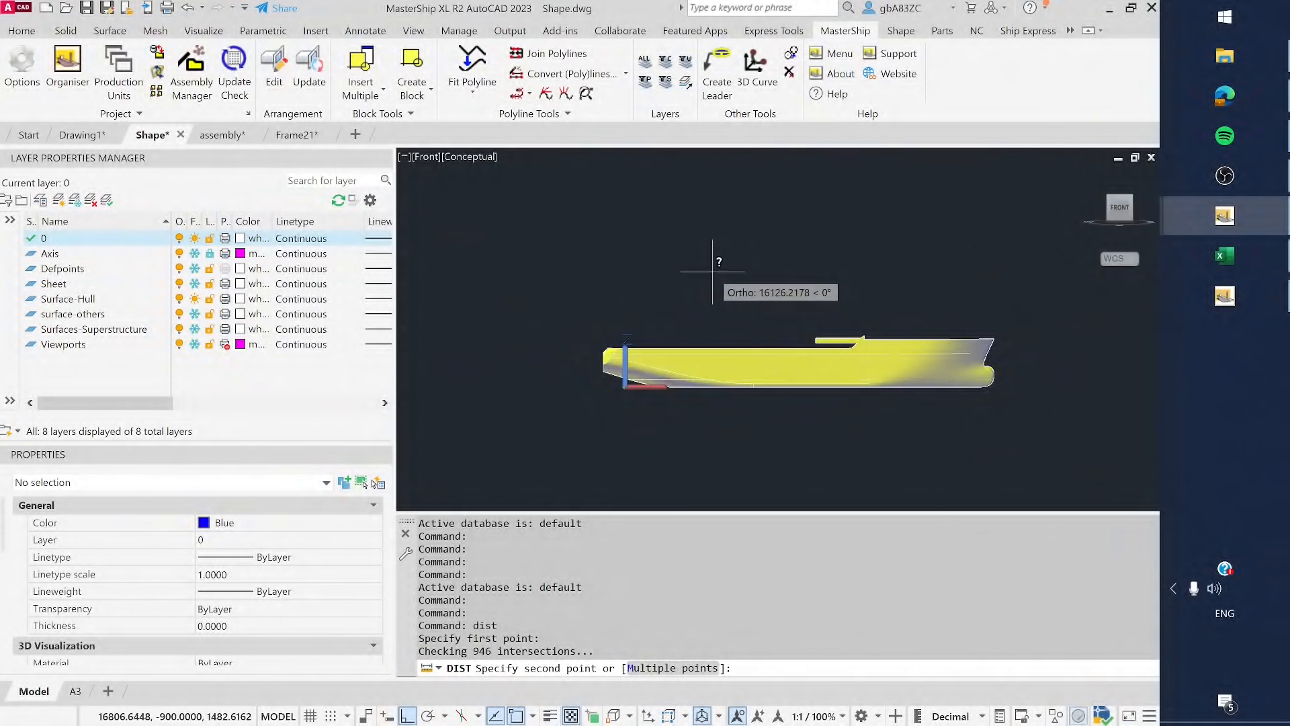
Switch to MasterShip Organiser and add the frame interval [0..70000,500] with direction Aft
click(1225, 296)
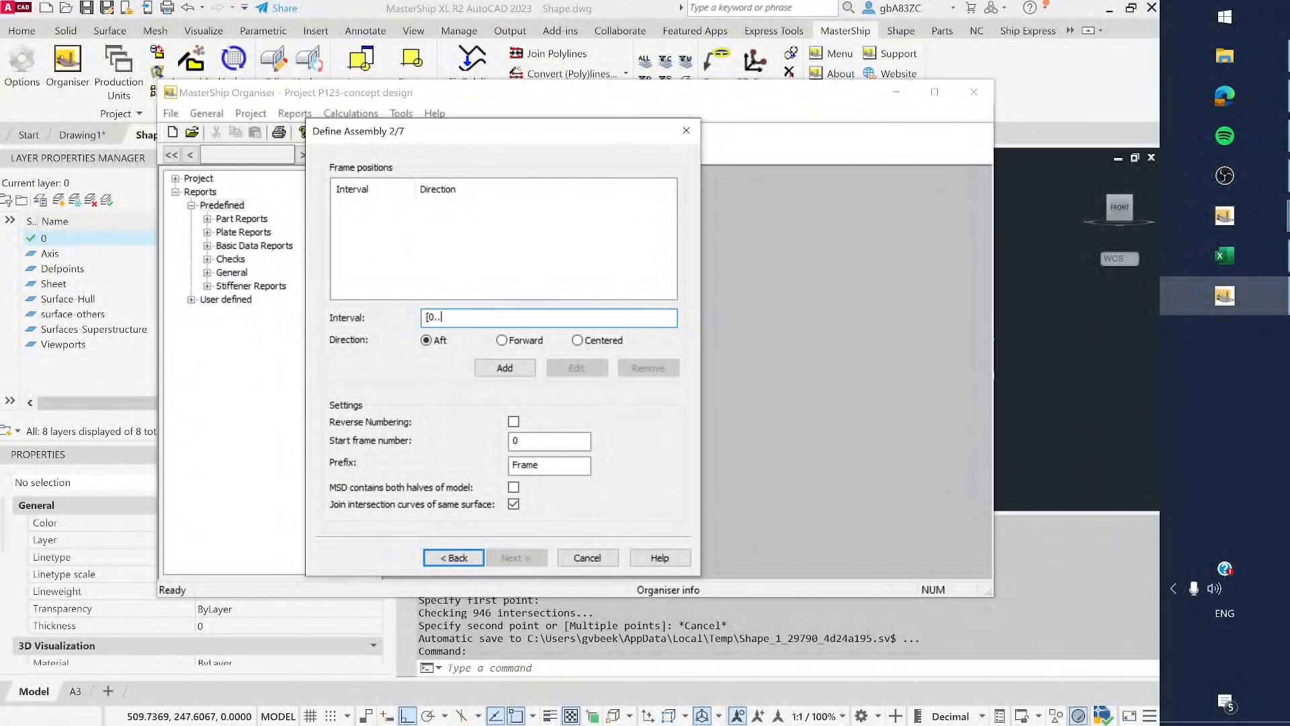
text(7000)
text(00)
click(508, 369)
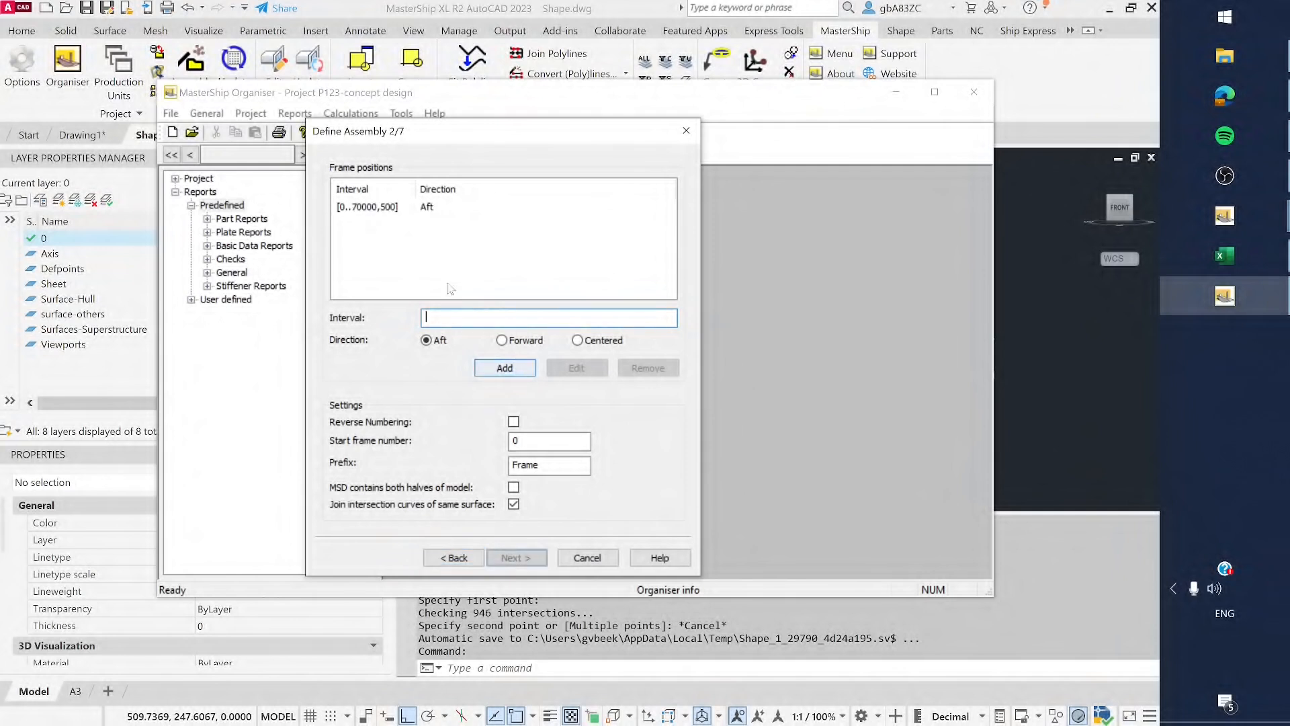
drag(416, 189, 470, 196)
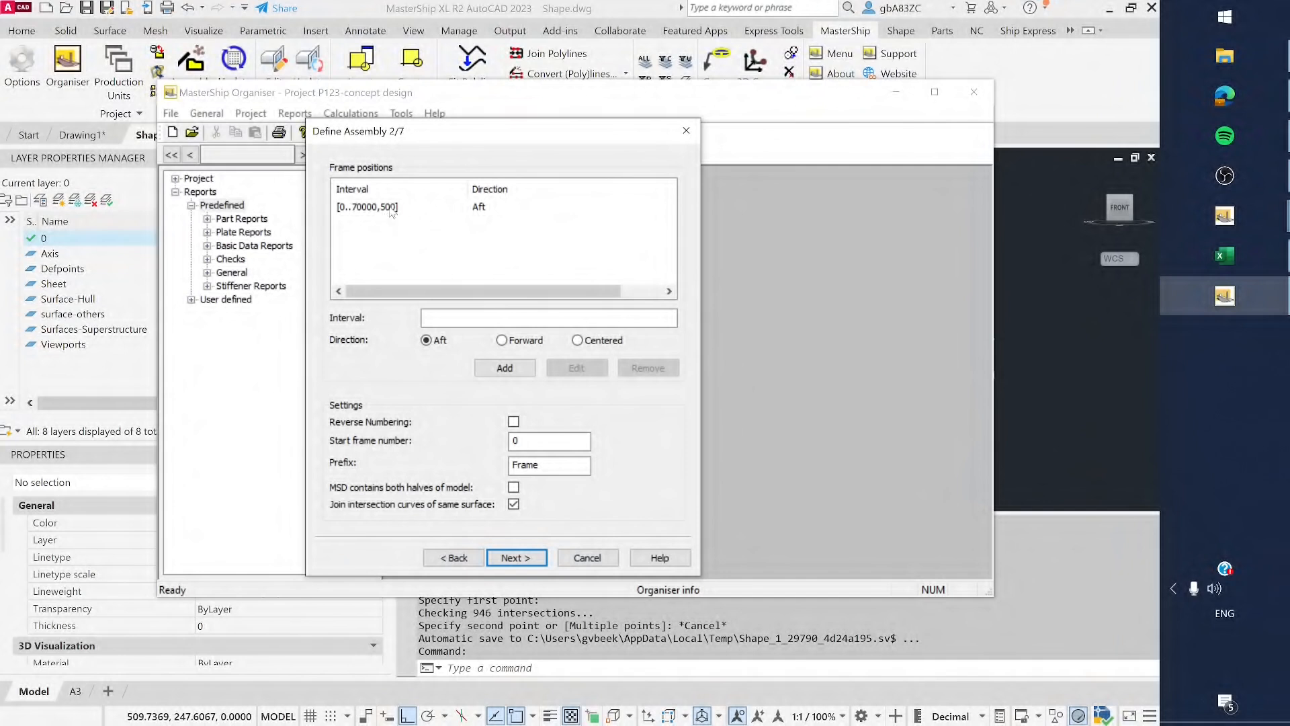
Change the existing frame interval to [0..20000,500]
click(393, 210)
click(449, 241)
click(370, 208)
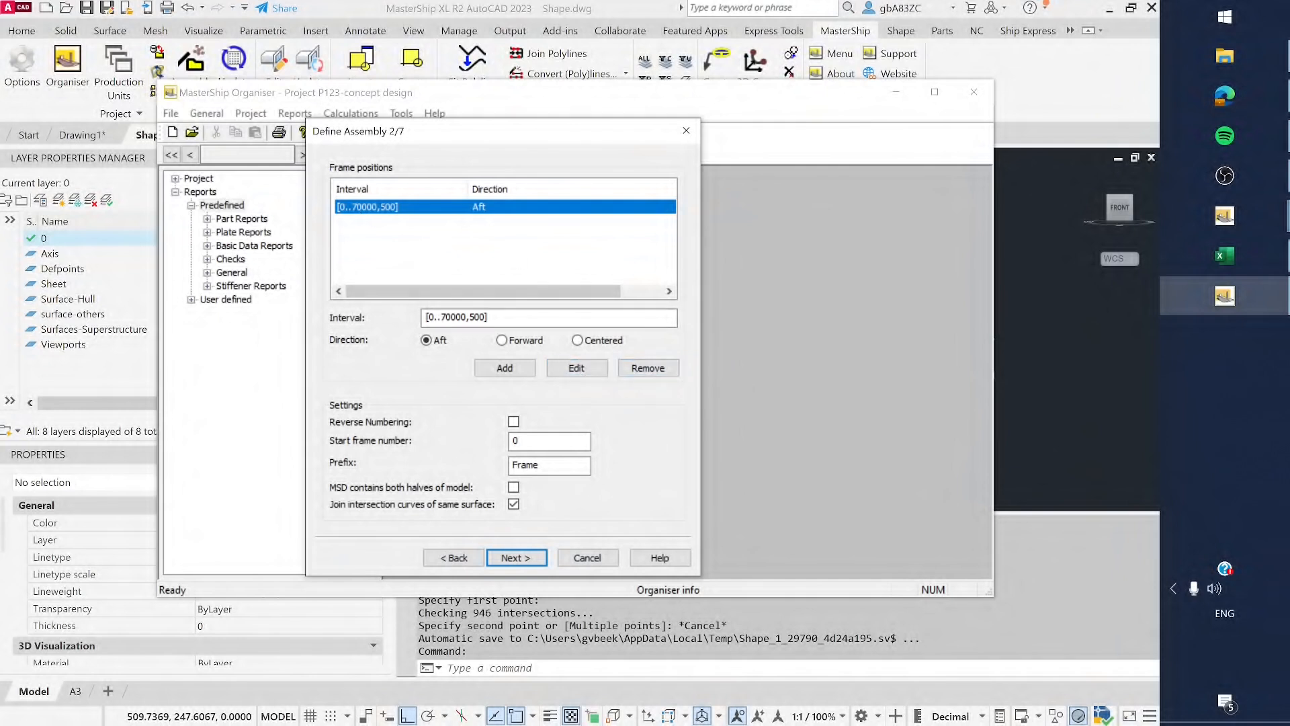
click(469, 317)
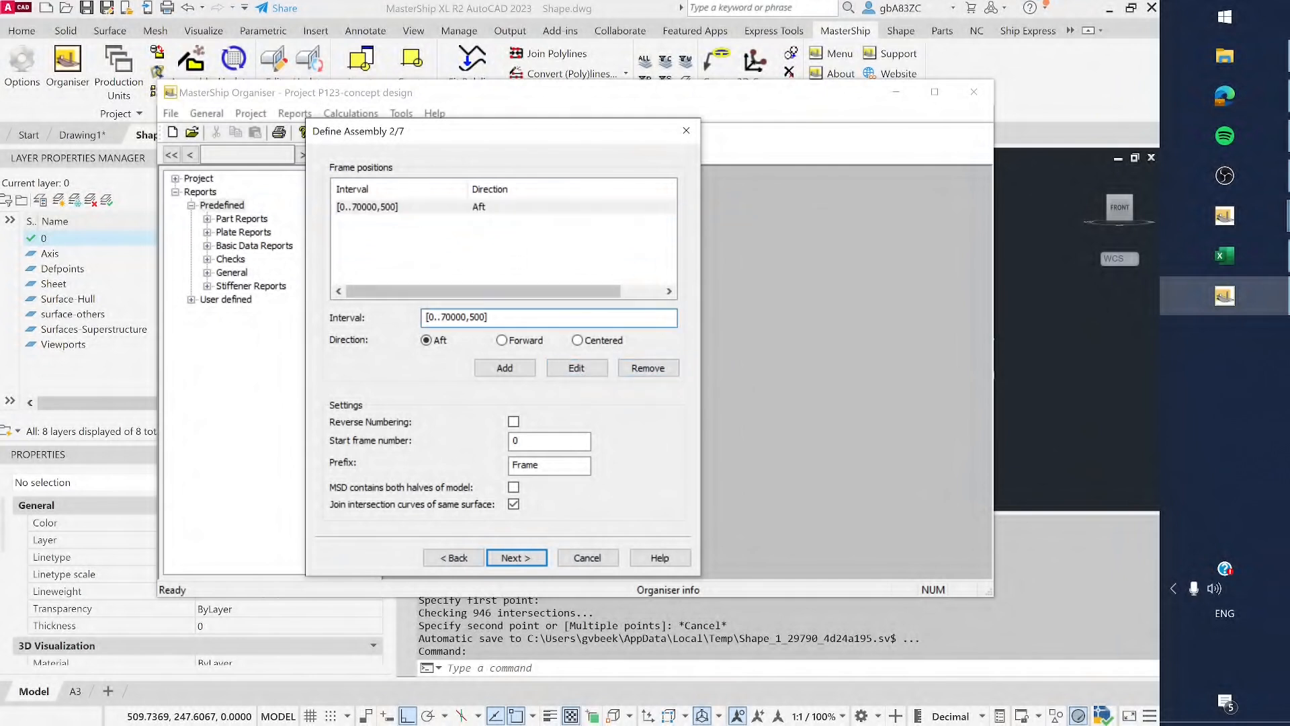
key(Delete)
key(Delete)
text(20)
click(516, 371)
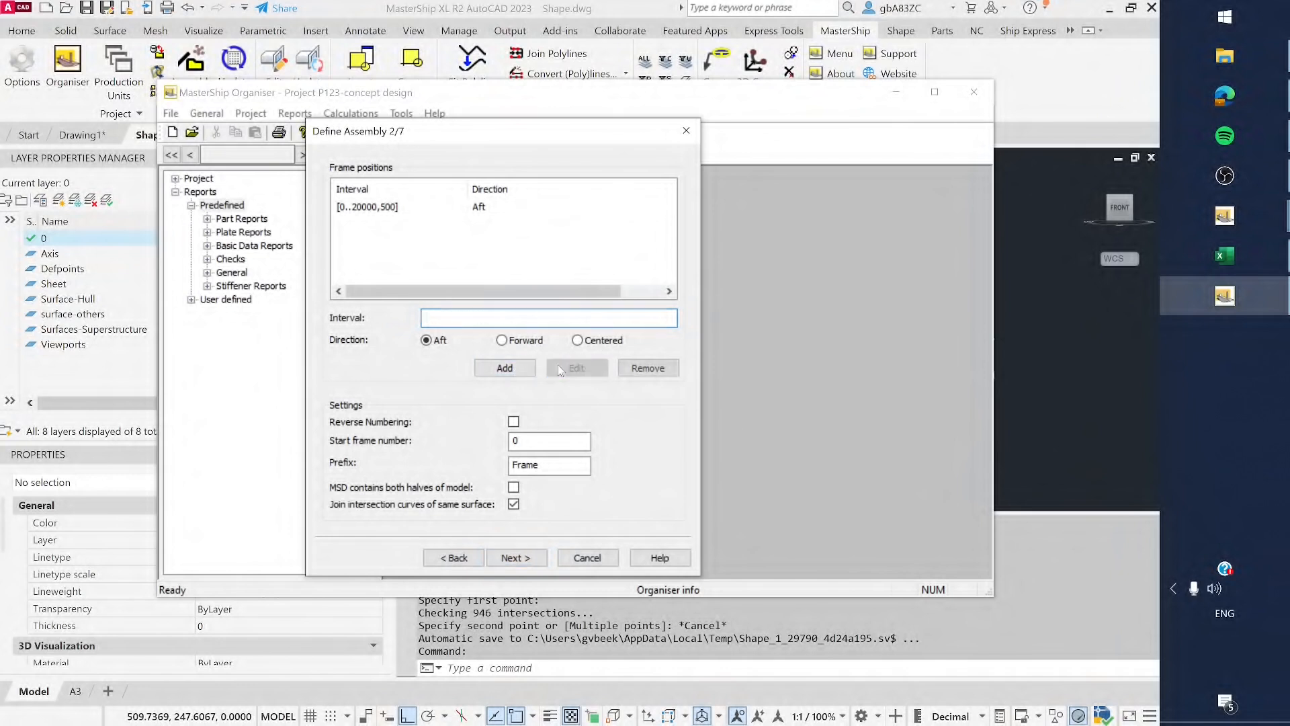
Add a single frame position at 1400 with direction Aft to the frame positions
click(375, 207)
click(494, 317)
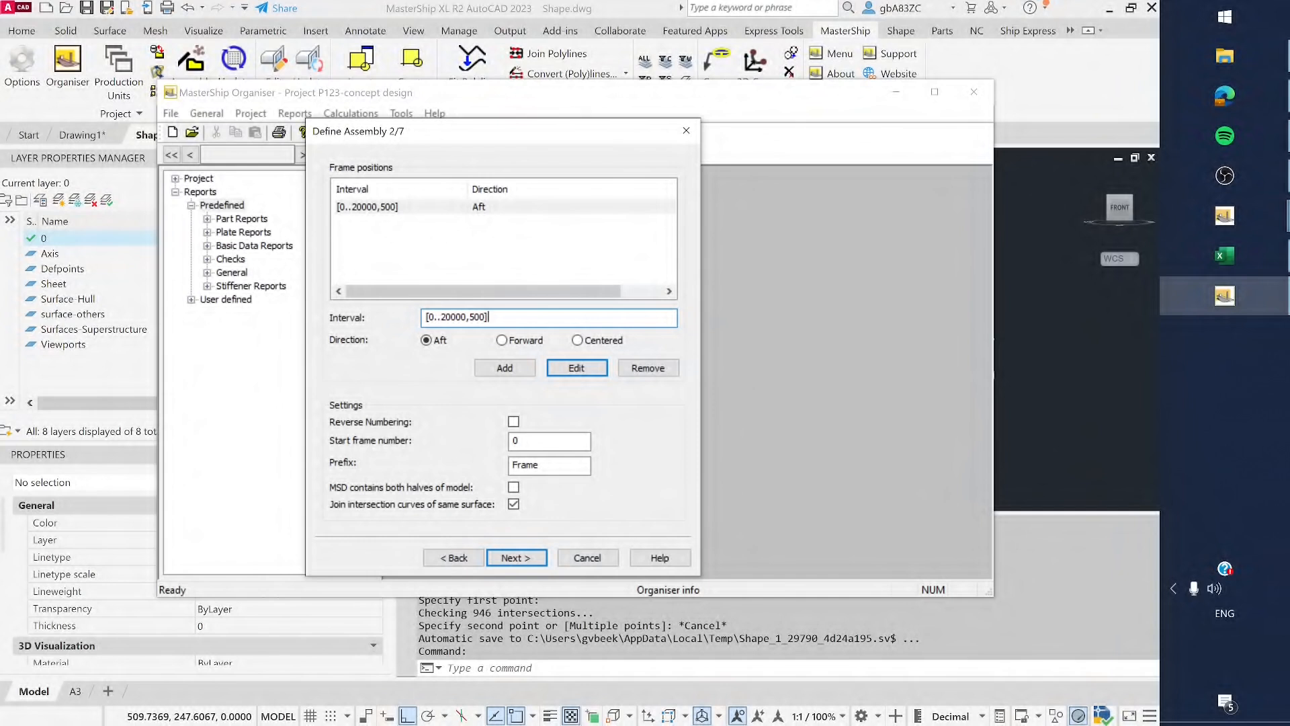
key(ctrl+a)
text(1400)
click(517, 369)
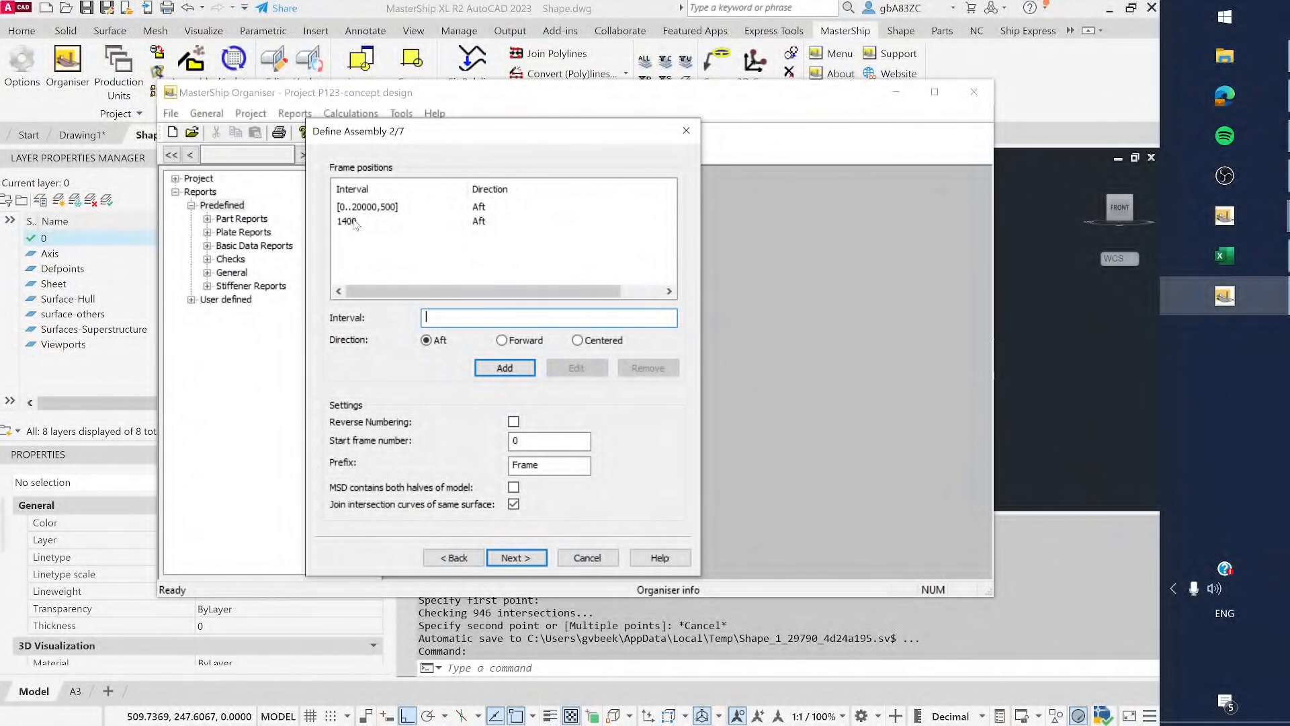
Measure the distance from the origin 0,0,0 to the aft end of the hull in the Shape drawing
click(1033, 120)
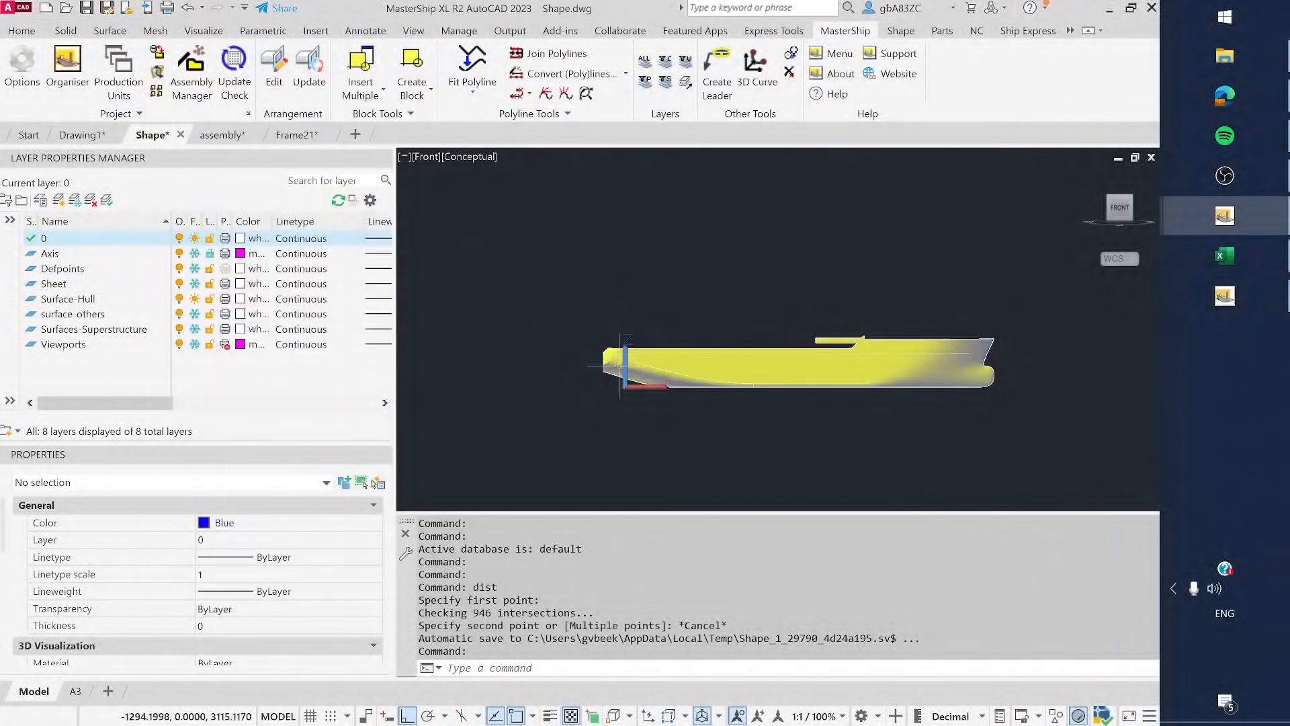
scroll(624, 418, up, 3)
scroll(624, 418, up, 2)
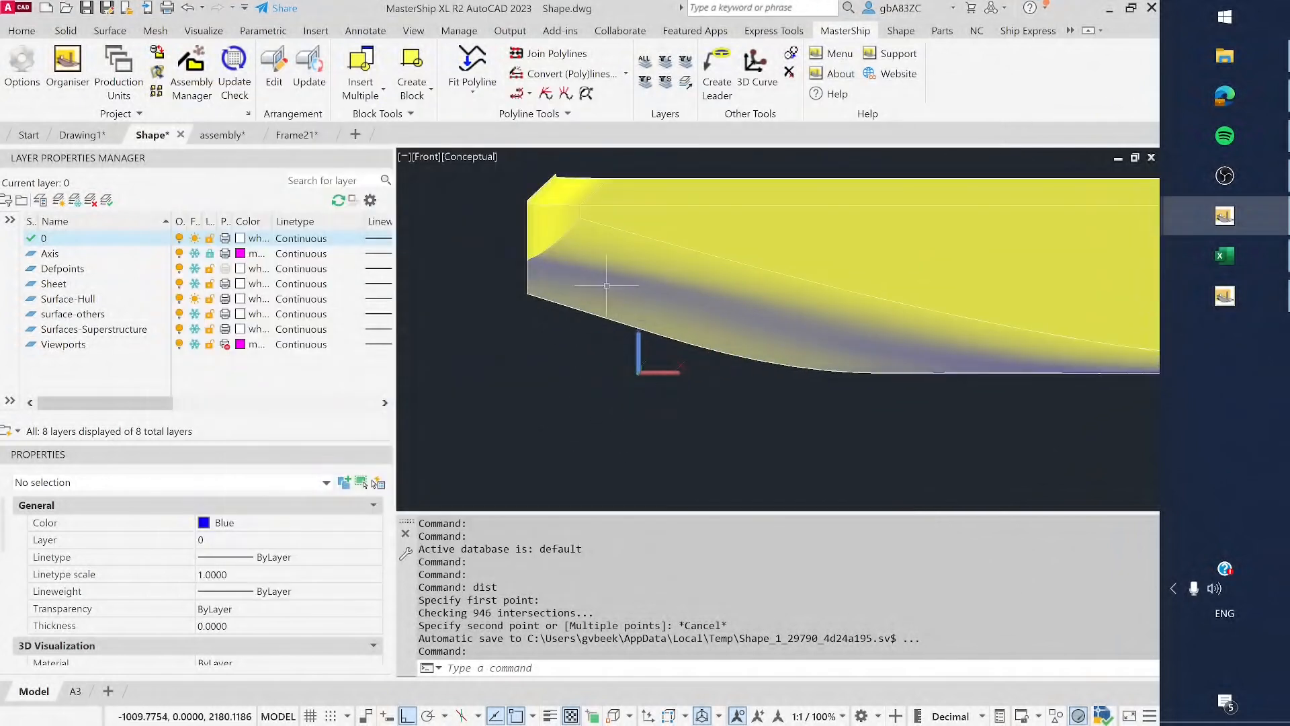
shift+middle_drag(615, 273, 650, 308)
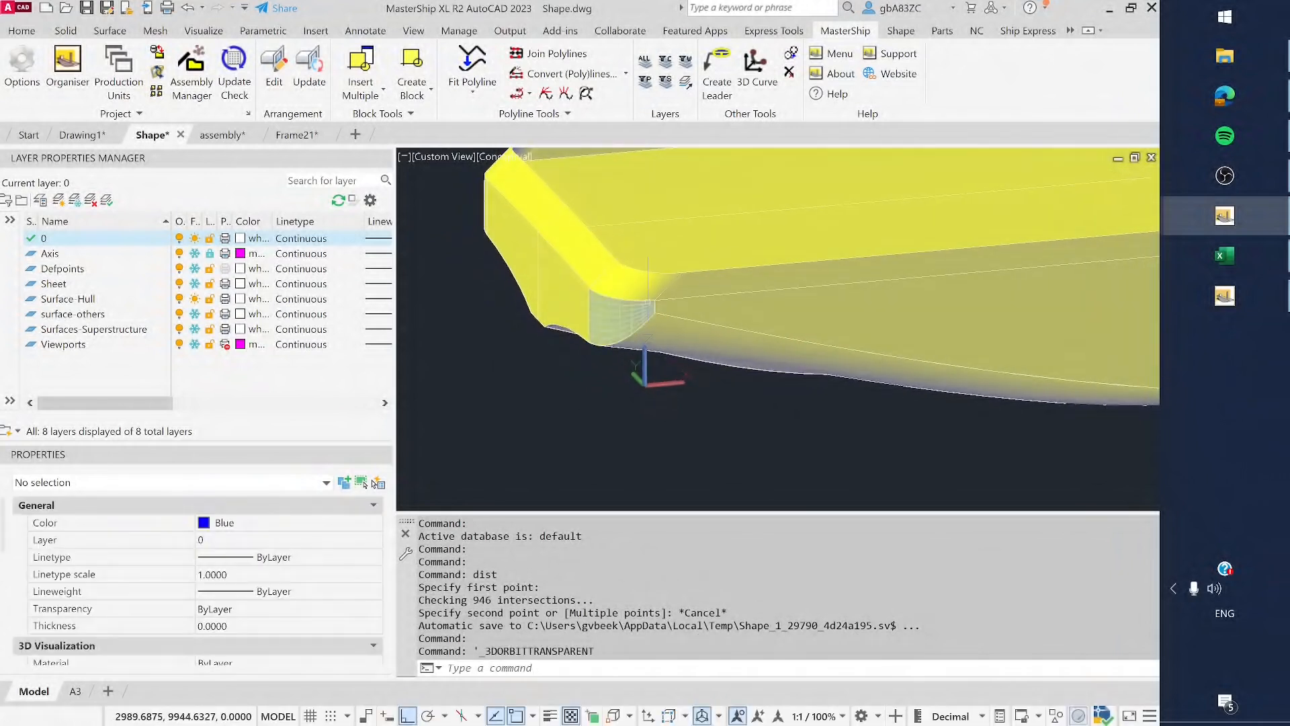
text(dist)
key(Return)
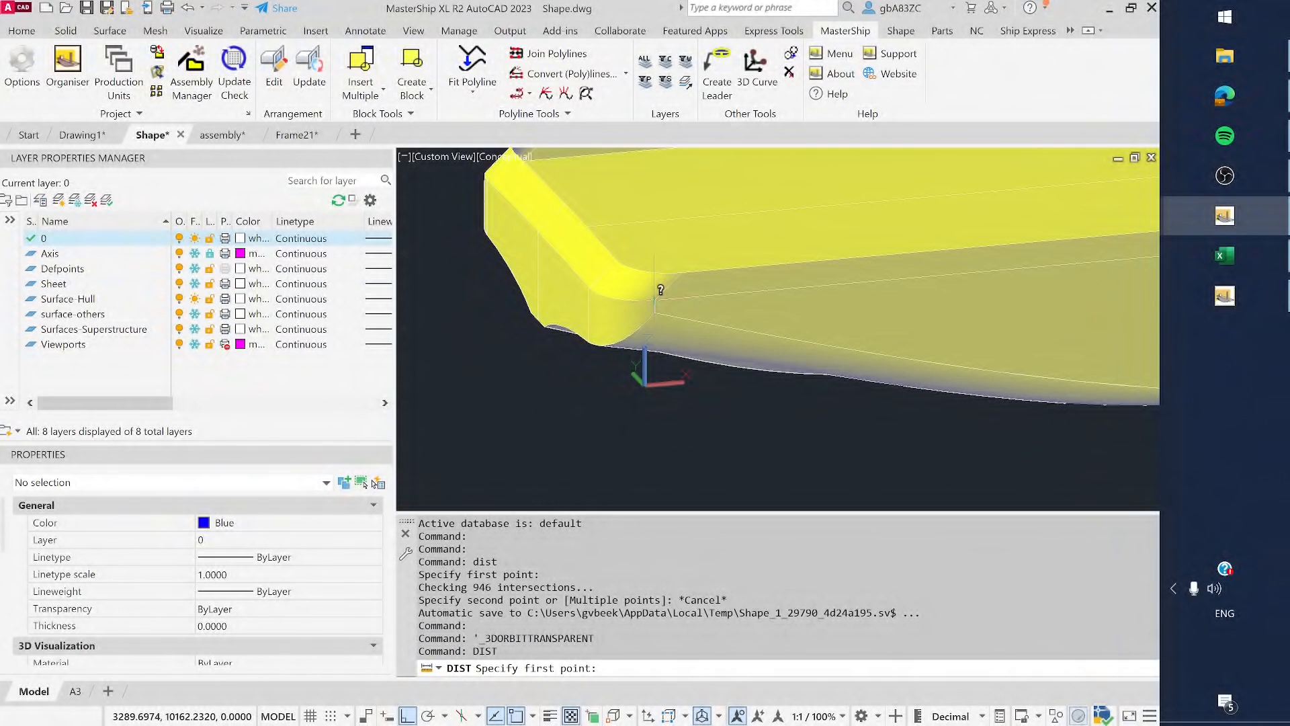
text(0,0,0)
key(Return)
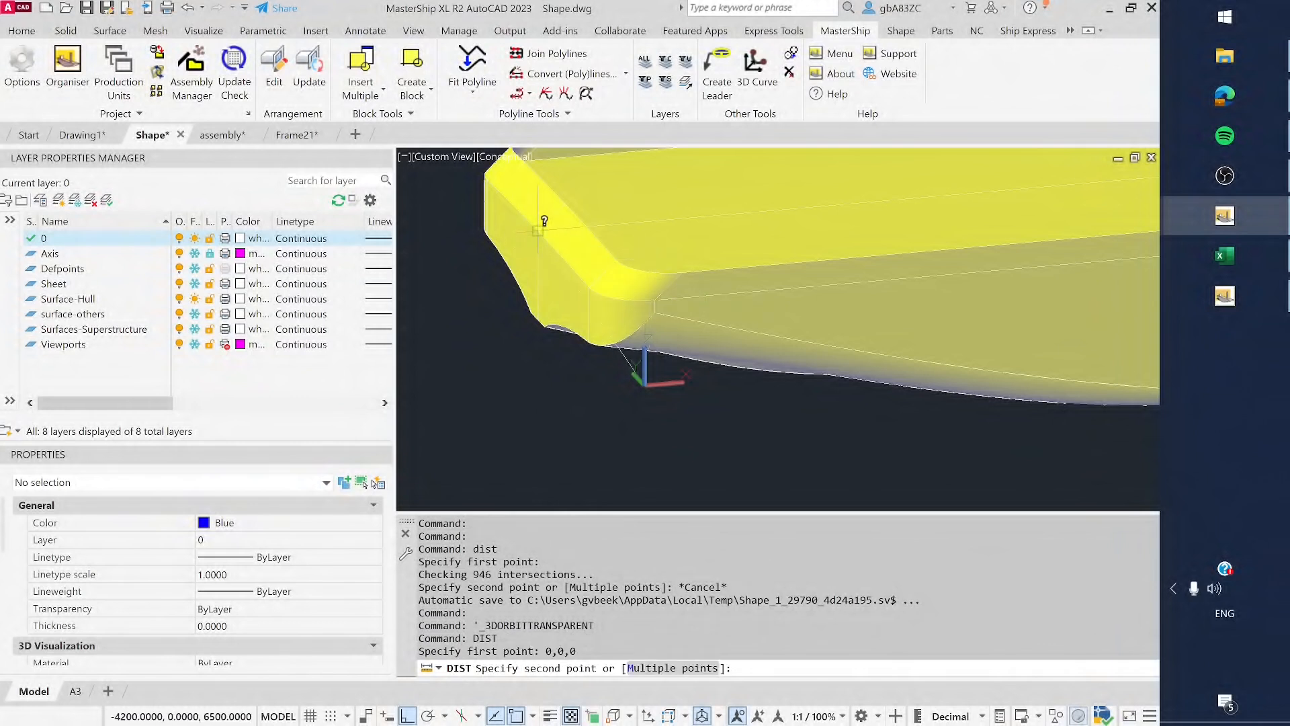
click(537, 224)
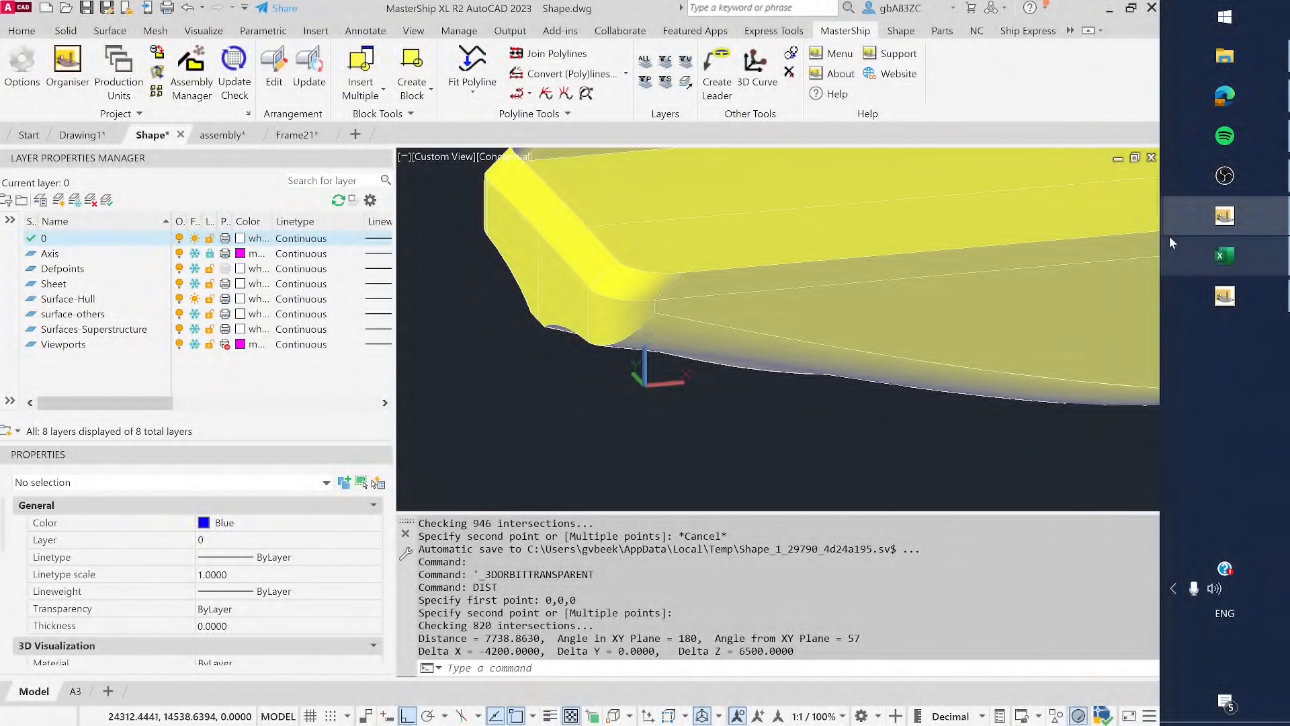
Switch back to MasterShip Organiser and add the frame interval [-4200..-500,500] with direction Aft
mouse_move(1236, 303)
click(1099, 293)
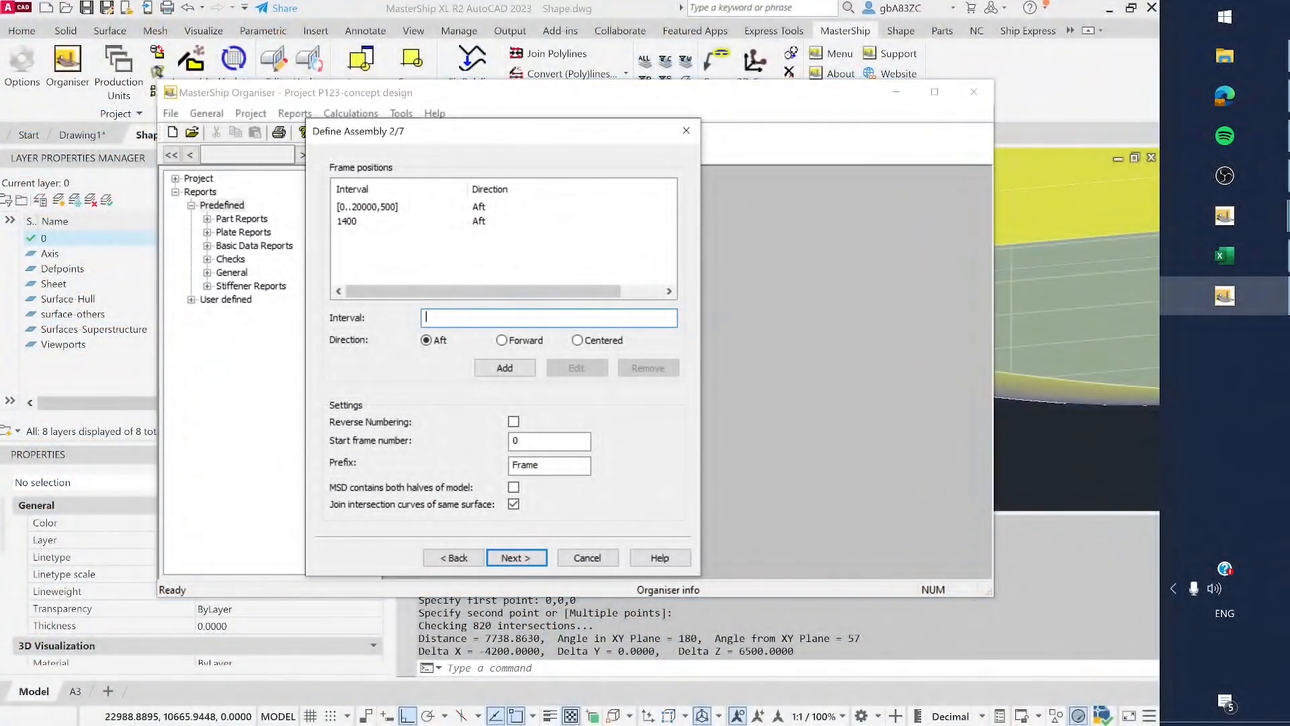
text([-4200..-5)
text(00,500])
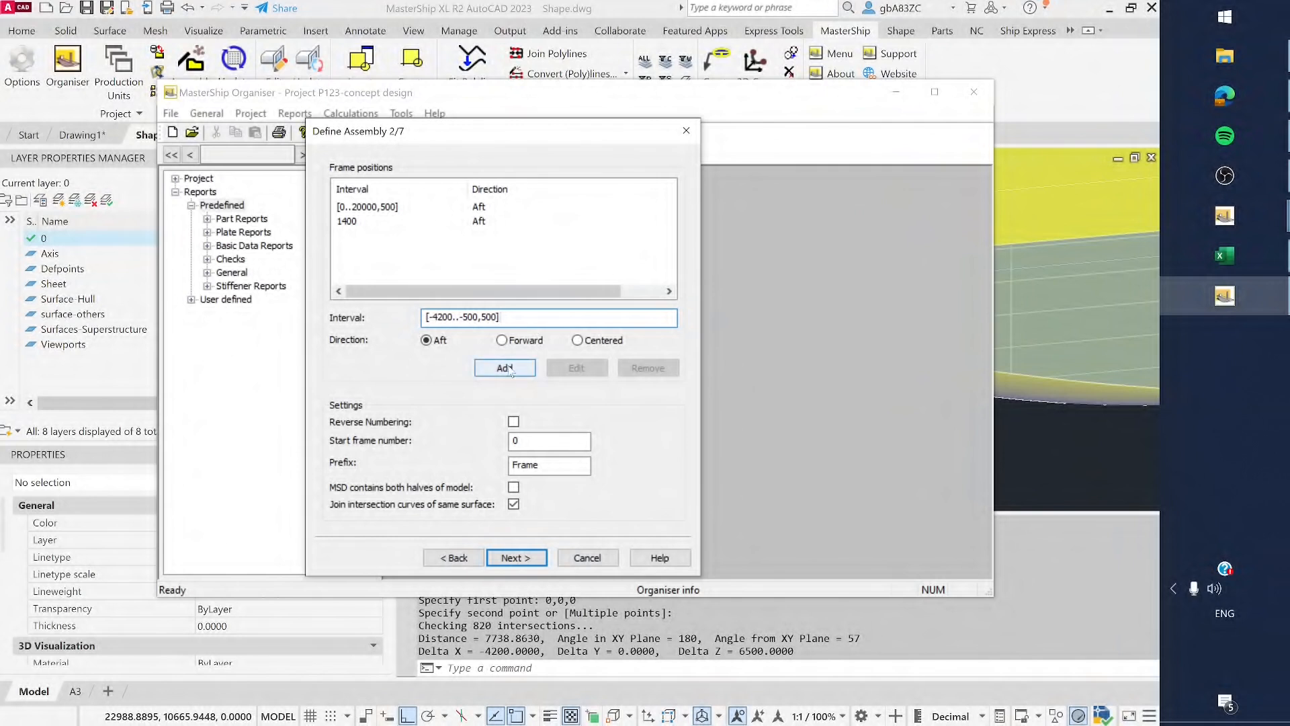
click(510, 368)
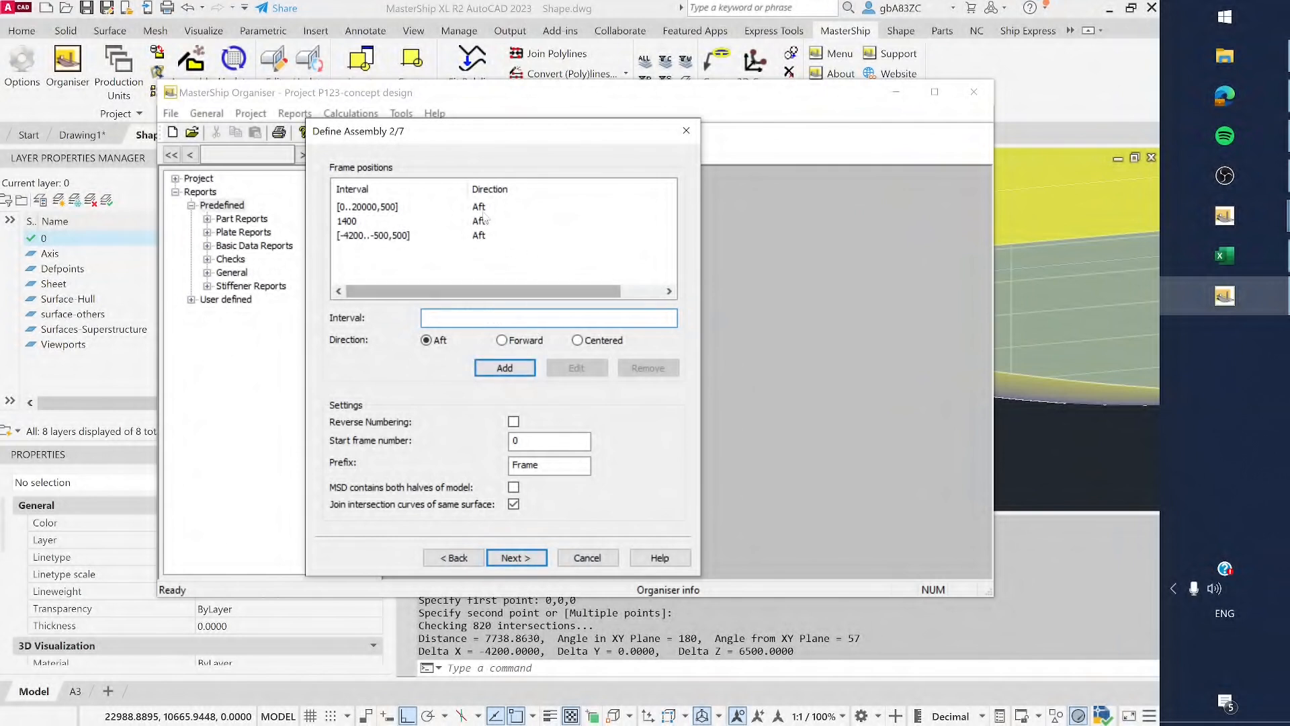
Set the direction of the [0..20000,500], 1400 and [-4200..-500,500] frame positions to Forward
click(395, 210)
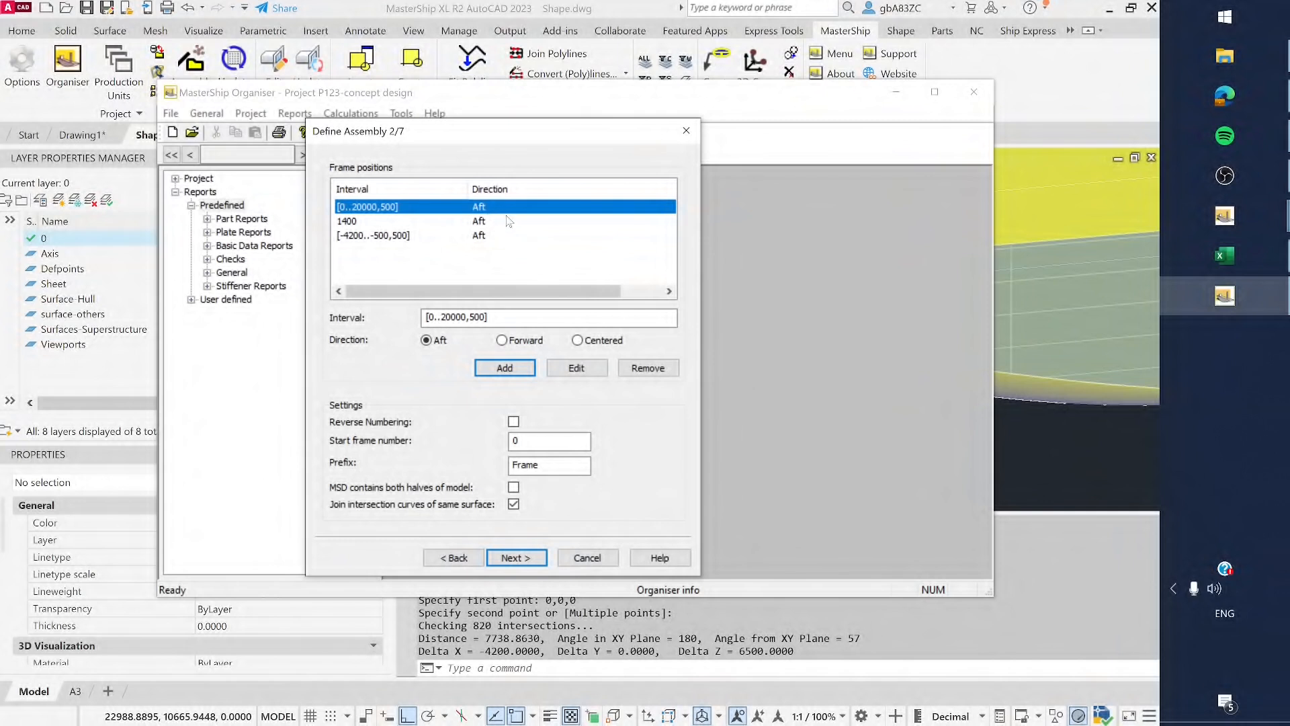
click(509, 341)
click(577, 367)
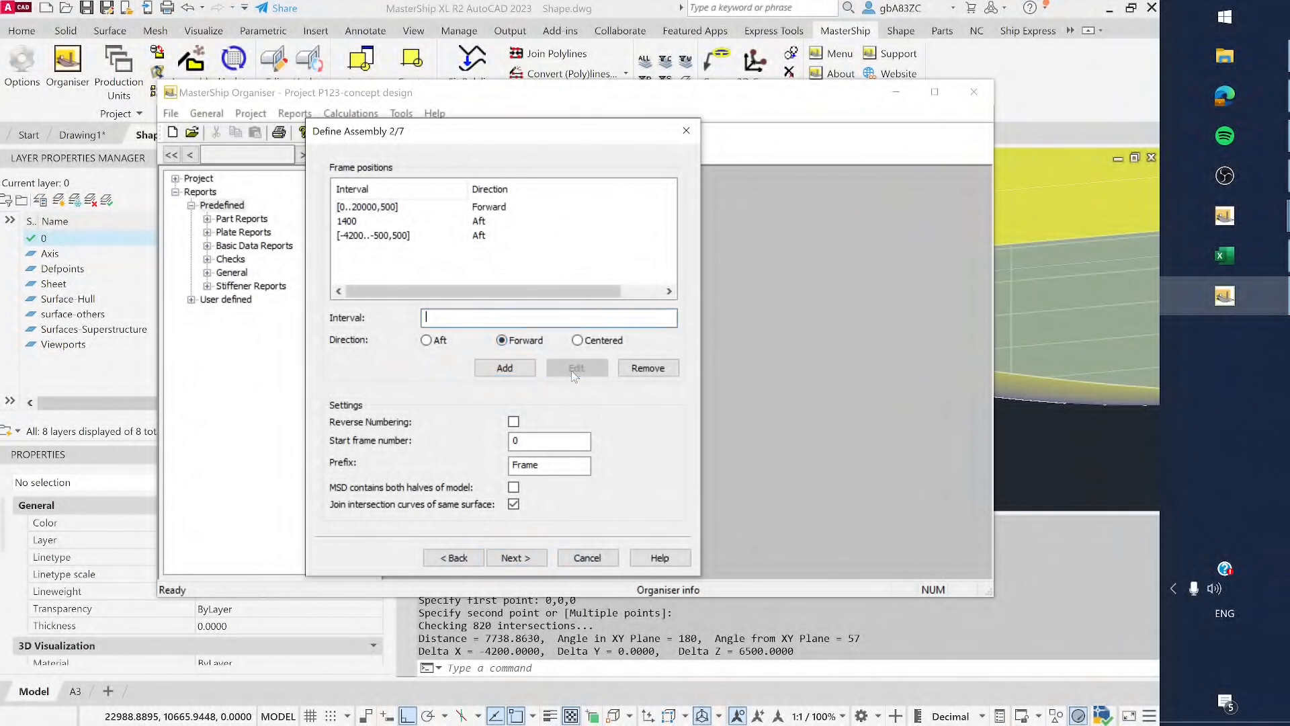
click(474, 223)
click(510, 341)
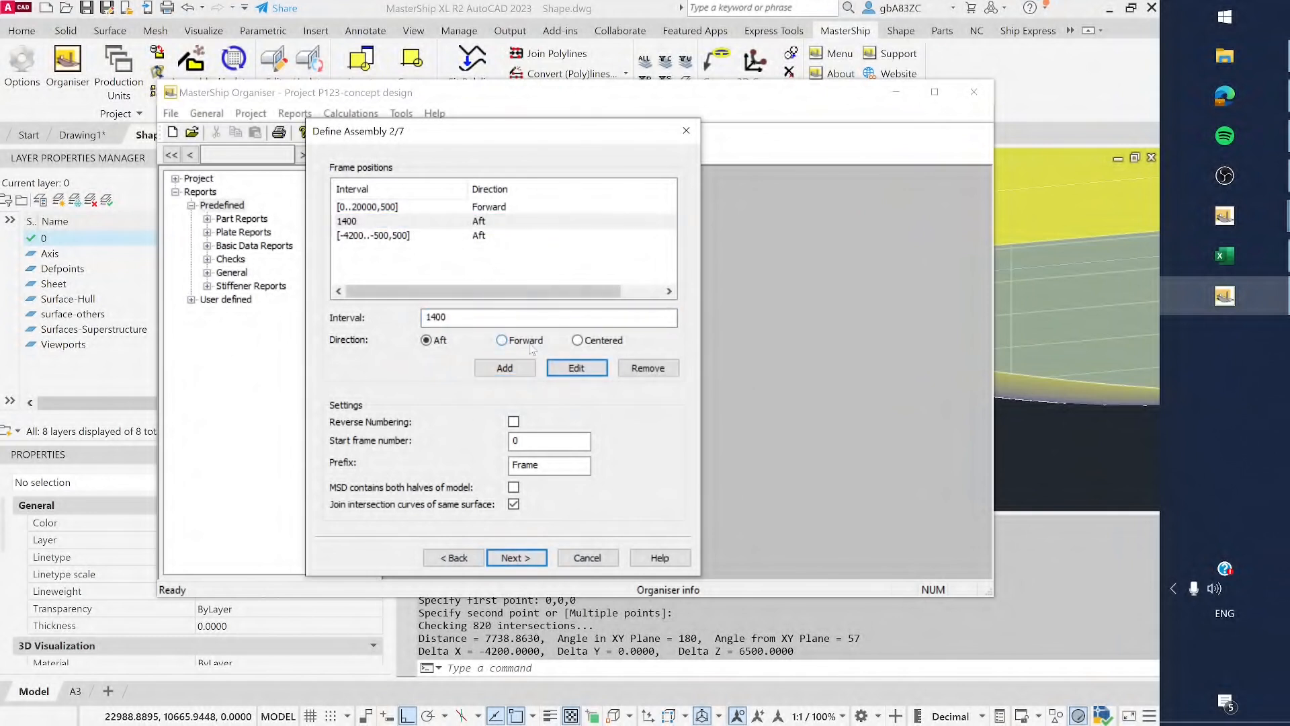
click(577, 367)
click(474, 238)
click(493, 263)
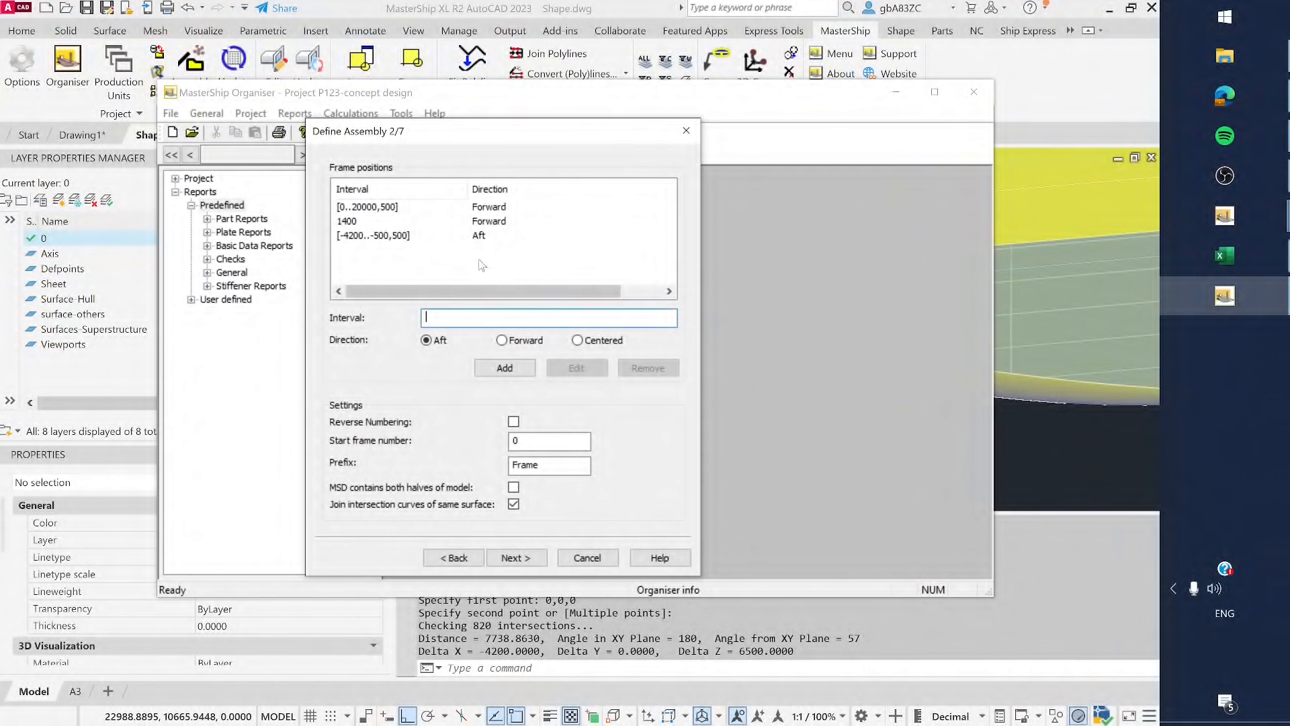
click(465, 239)
click(501, 340)
click(577, 368)
Add the frame interval [50000..60000,1200] with direction Aft
text([50000)
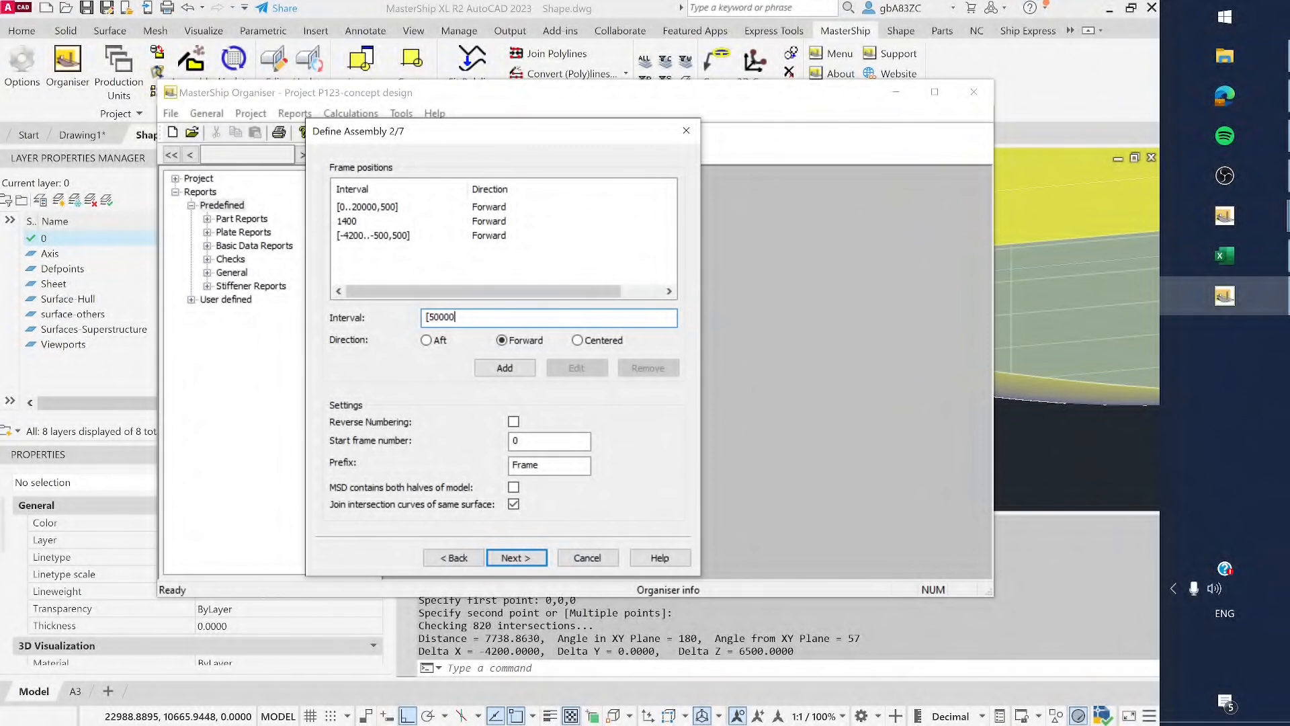
text(..60000,1200)
click(437, 343)
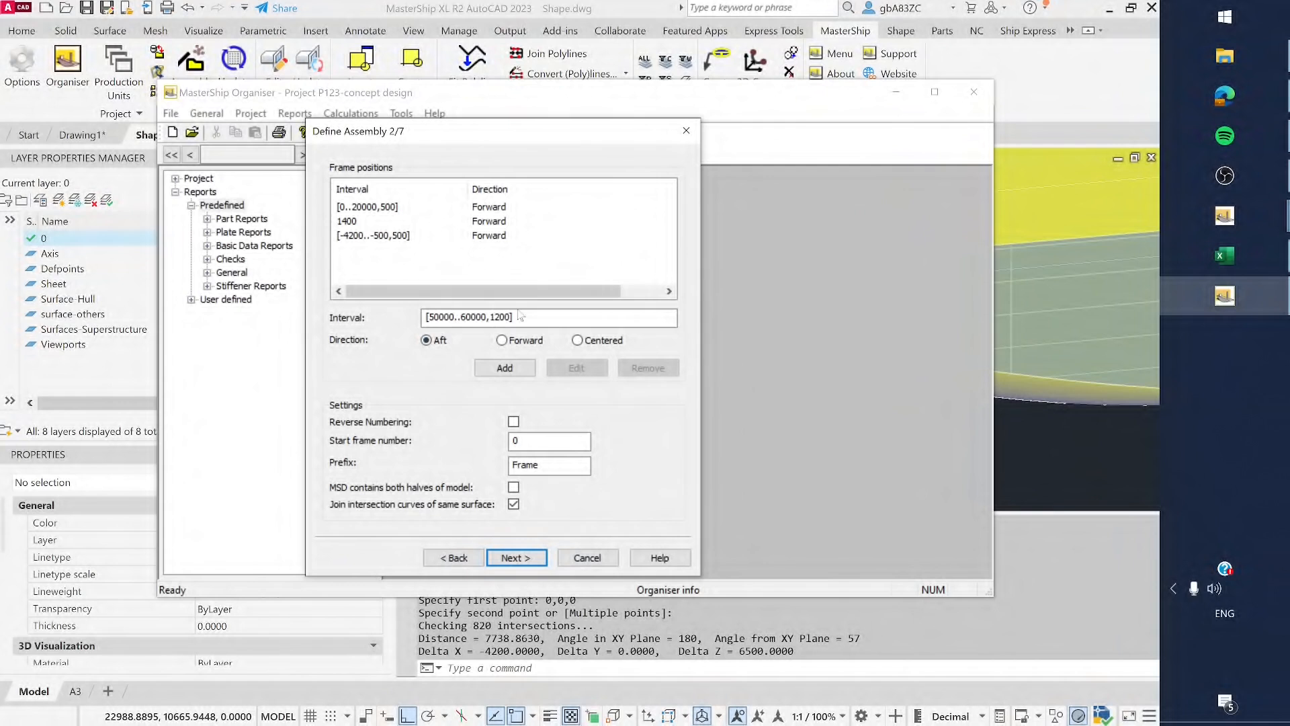
click(504, 368)
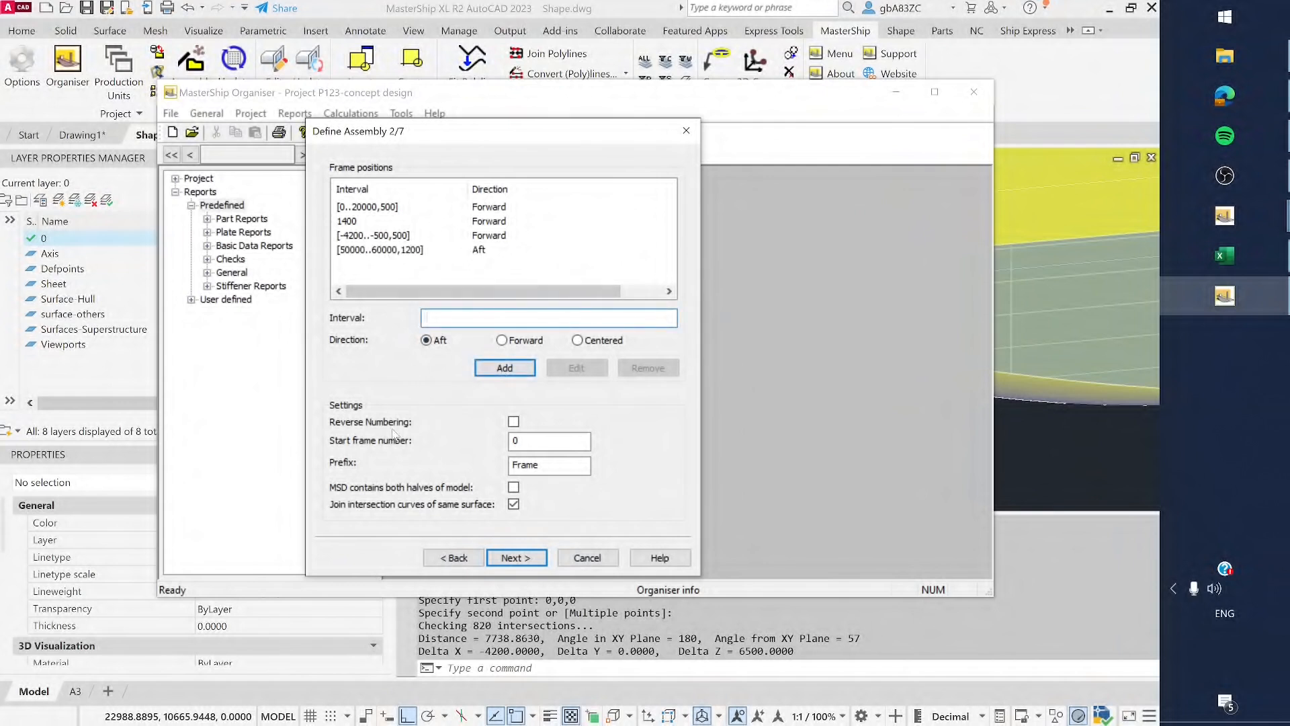
Set the start frame number to -9
click(537, 441)
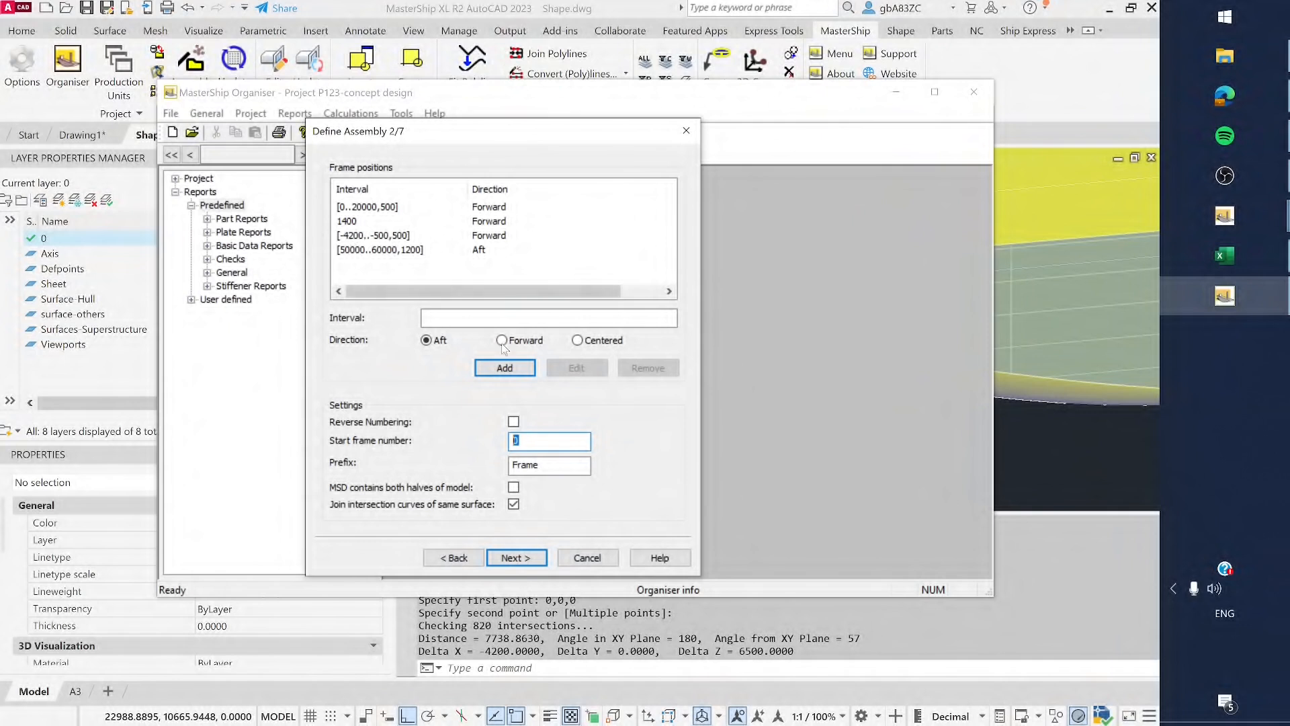
text(-9)
key(Tab)
key(End)
drag(524, 441, 517, 441)
right_click(518, 444)
key(Escape)
Re-enter the frame name prefix as Frame
key(Tab)
key(End)
key(shift+Left)
key(shift+Left)
key(shift+Left)
key(shift+Left)
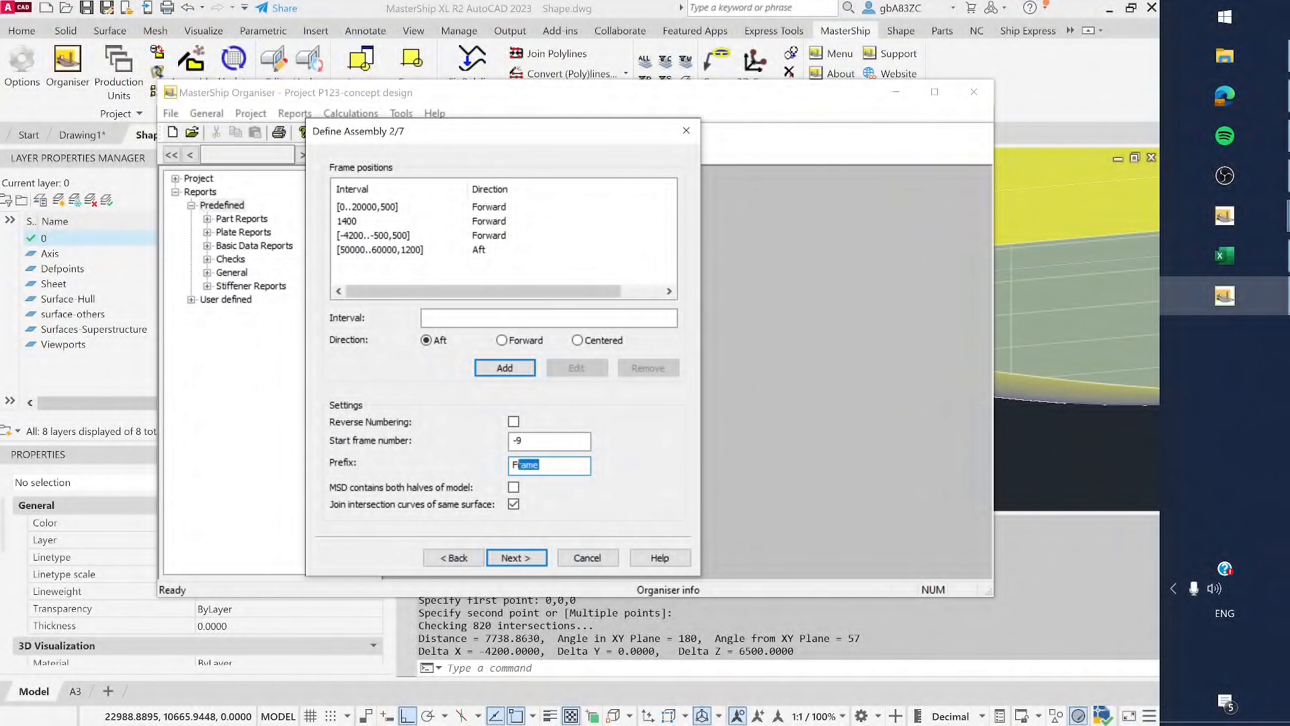
key(BackSpace)
text(am)
Turn on the setting that the MSD contains both halves of the model
click(514, 487)
click(514, 488)
click(513, 488)
Check the hull in the Shape drawing, turn off the both-halves-of-model setting in MasterShip Organiser and proceed to the frame positions preview
click(1051, 445)
scroll(711, 158, down, 5)
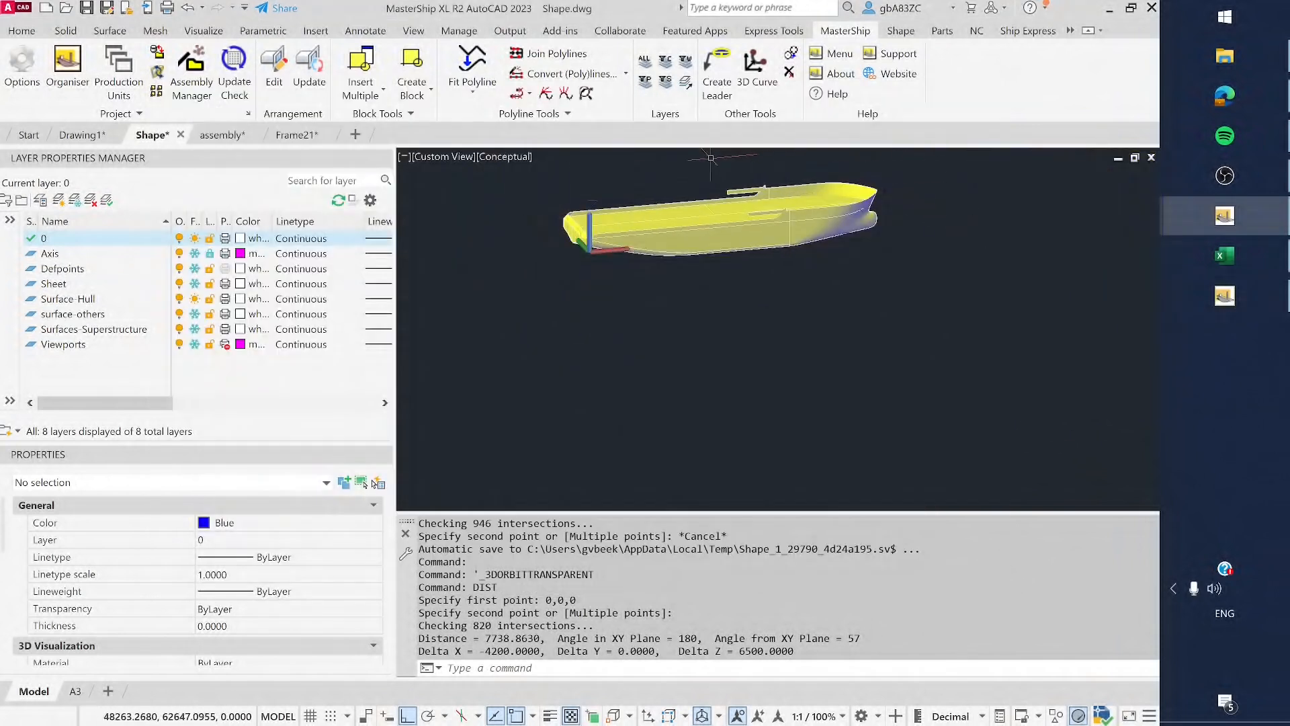
scroll(710, 158, up, 4)
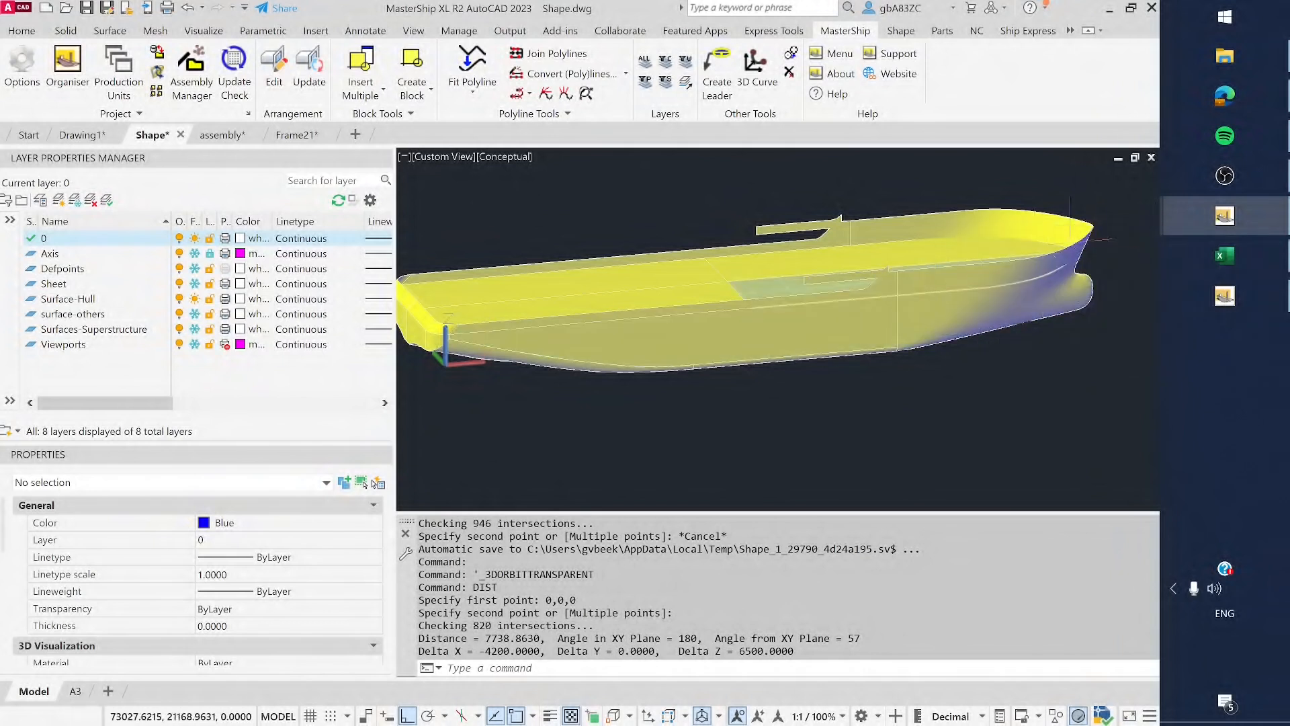
mouse_move(1225, 295)
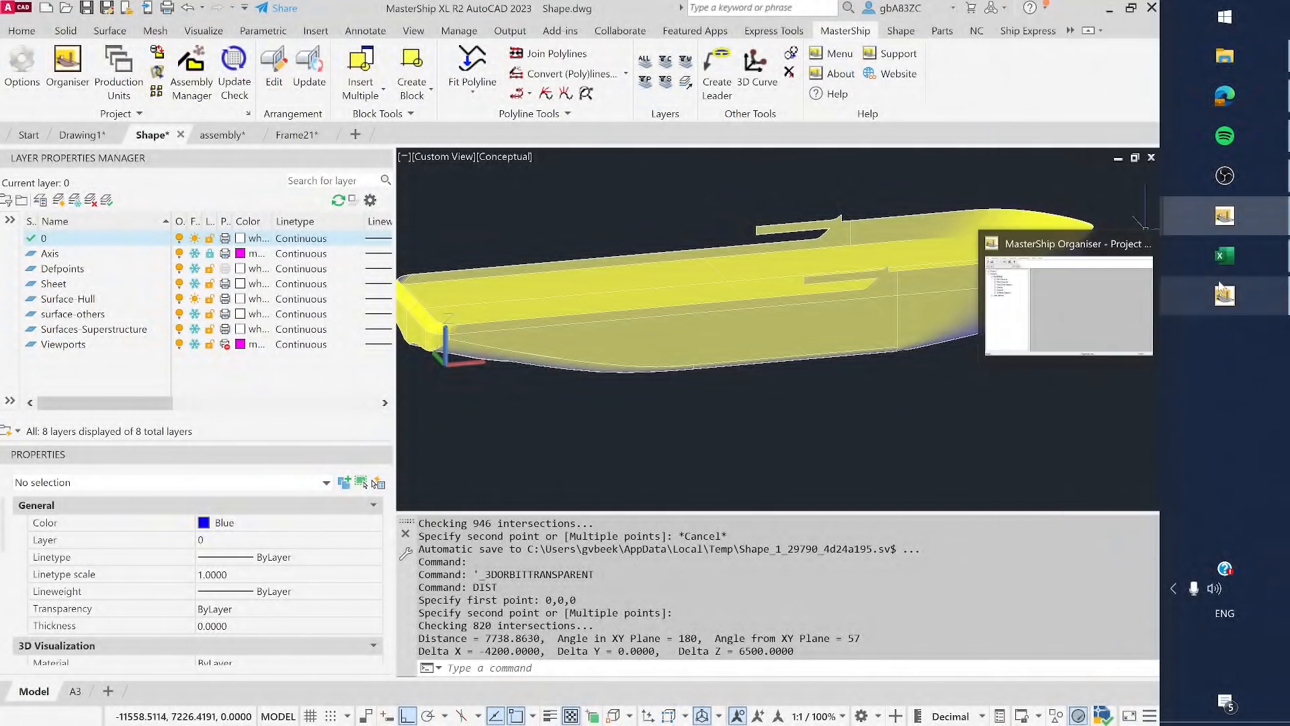
click(1037, 299)
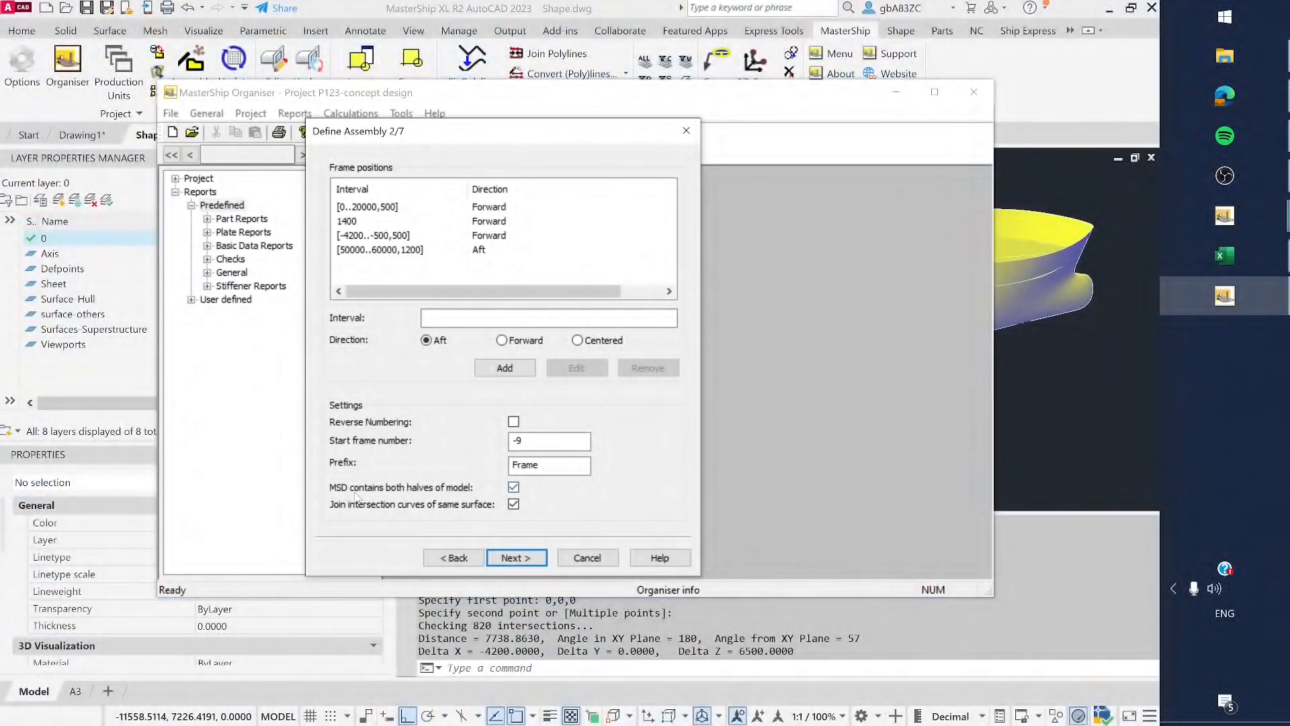
click(513, 487)
click(534, 562)
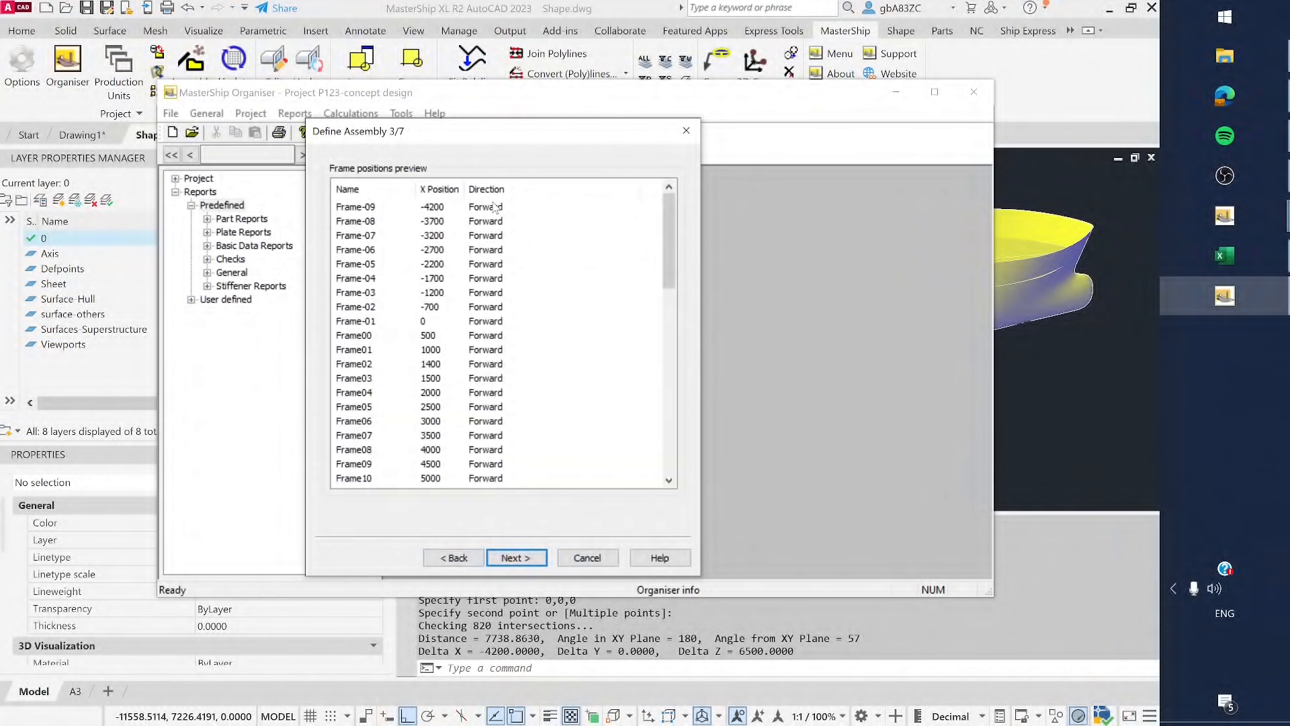
Set the start frame number to -8 and check the frame numbering, positions and directions in the frame positions preview
scroll(517, 269, down, 13)
scroll(524, 425, up, 13)
click(361, 322)
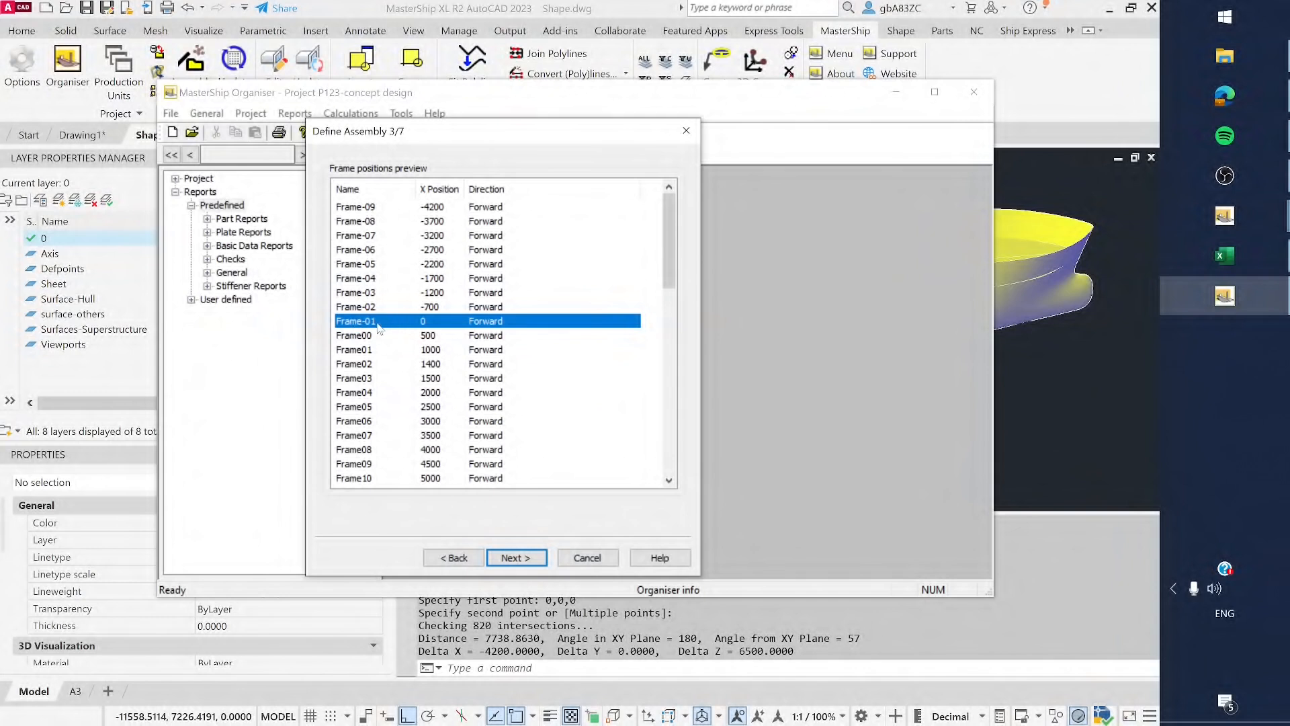
click(453, 558)
key(BackSpace)
text(8)
key(Return)
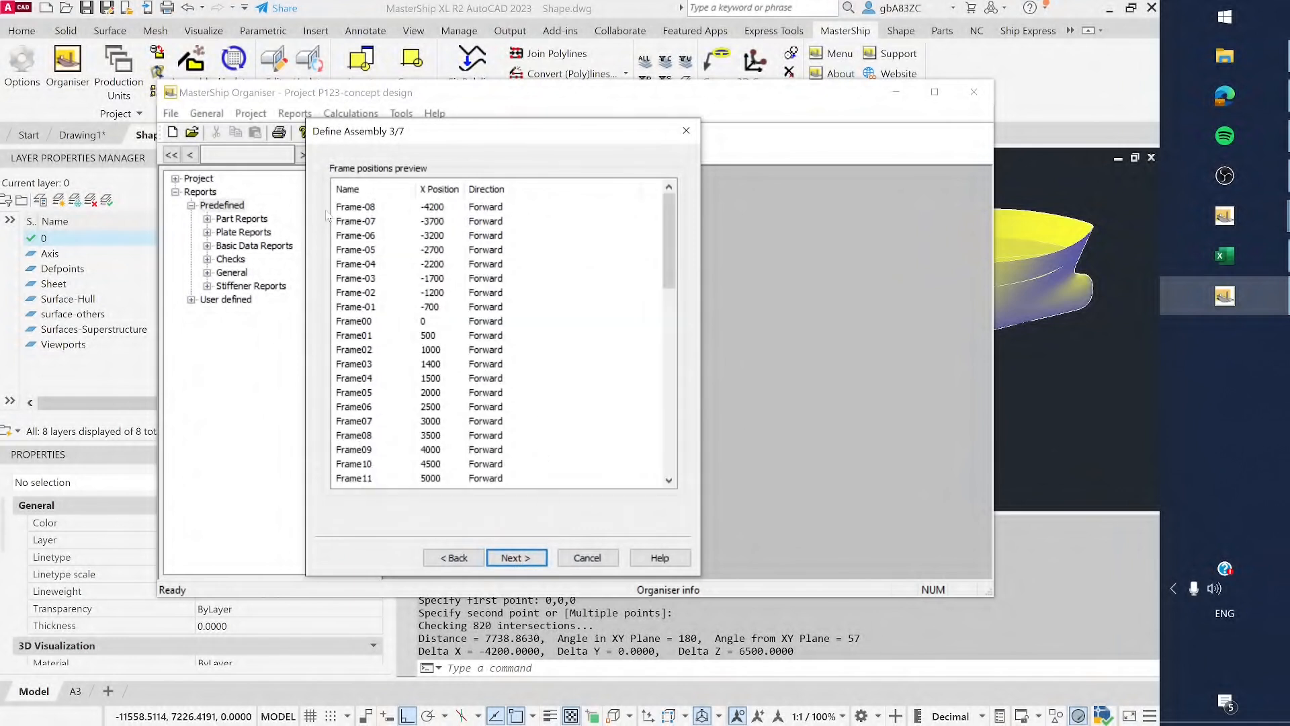
click(366, 321)
scroll(575, 279, down, 10)
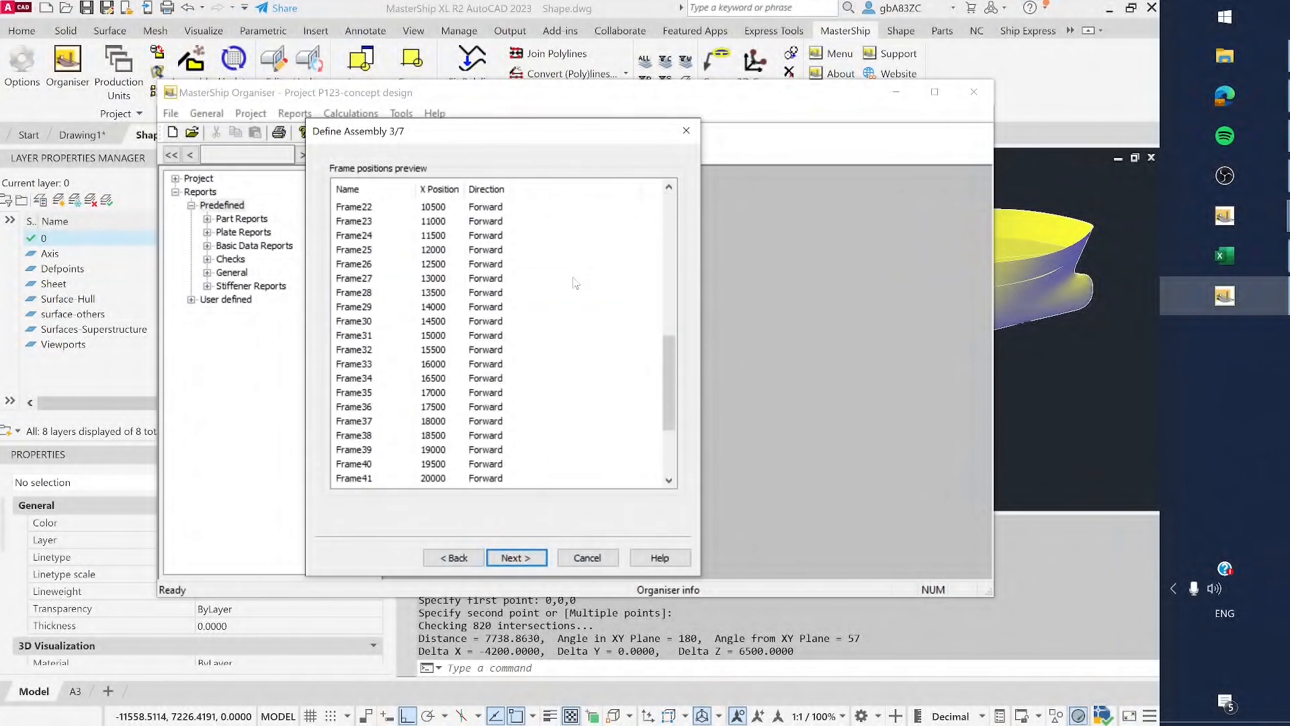
scroll(578, 296, down, 3)
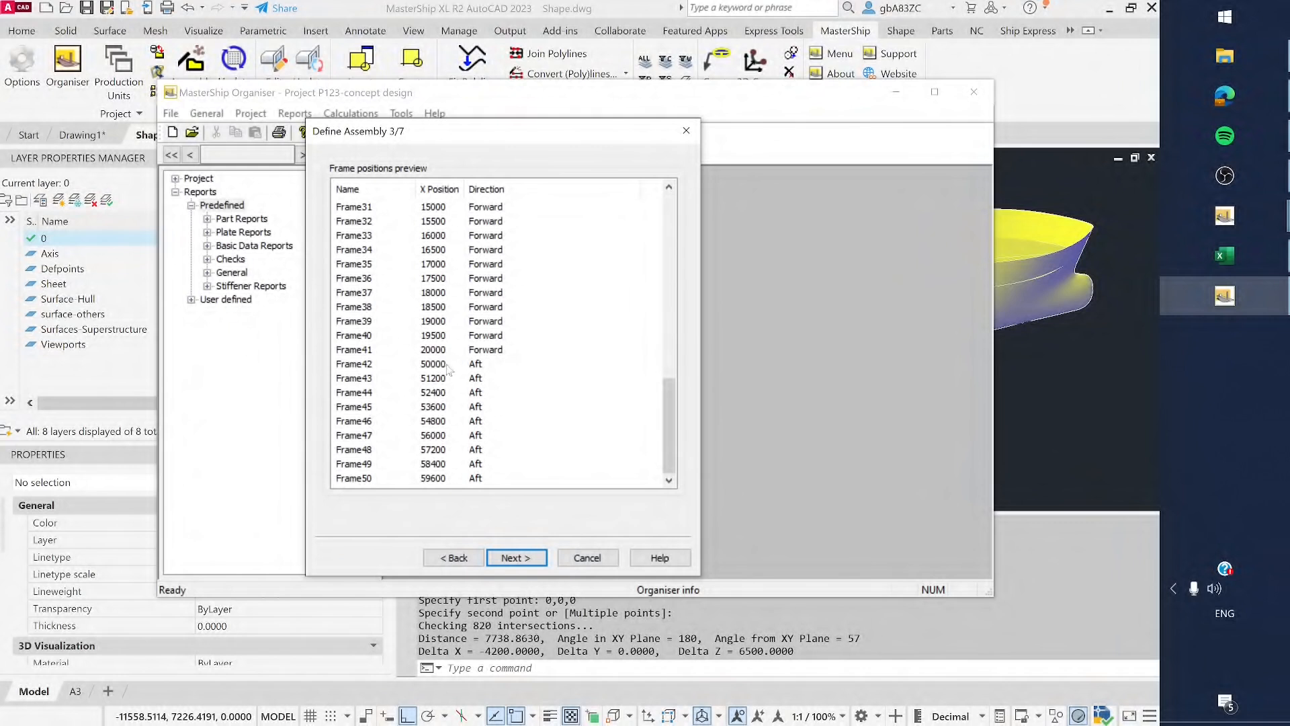
click(370, 350)
click(362, 366)
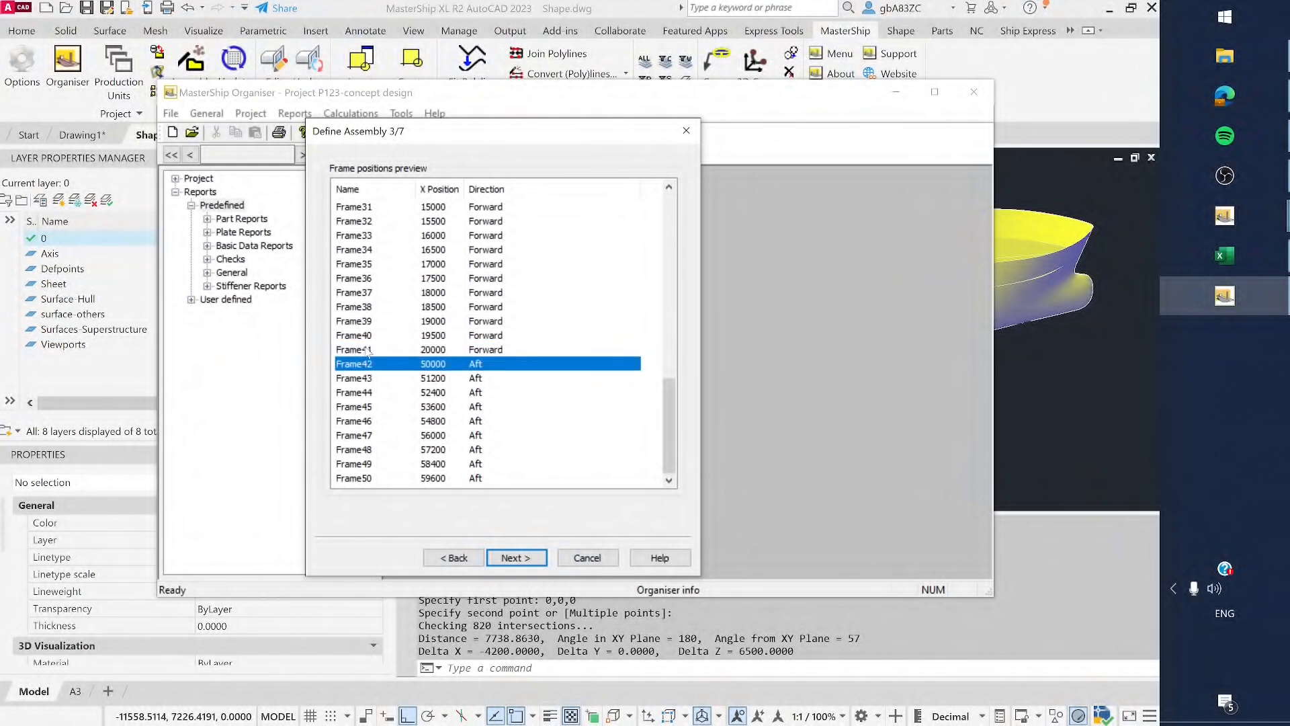
Add a centered longitudinal named CL at Y position 0, running from frame -8 to frame 50
click(516, 558)
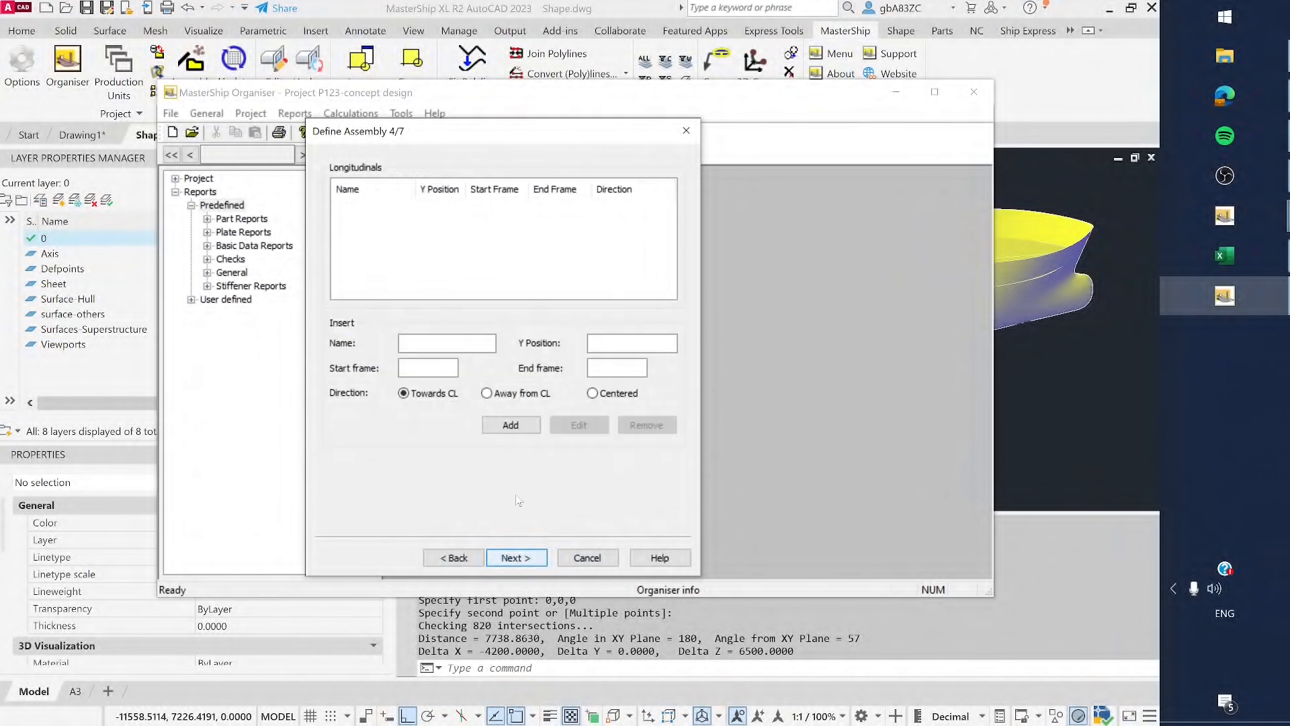
click(437, 343)
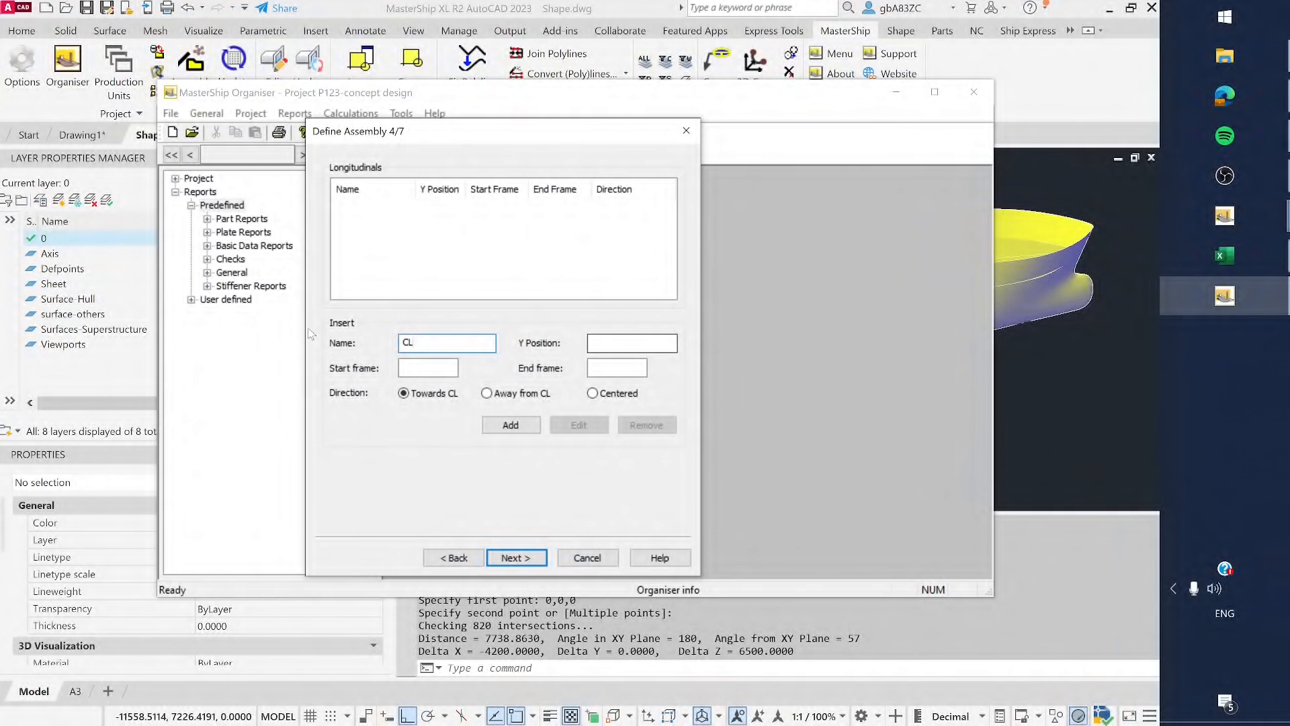
click(593, 342)
text(0)
key(Tab)
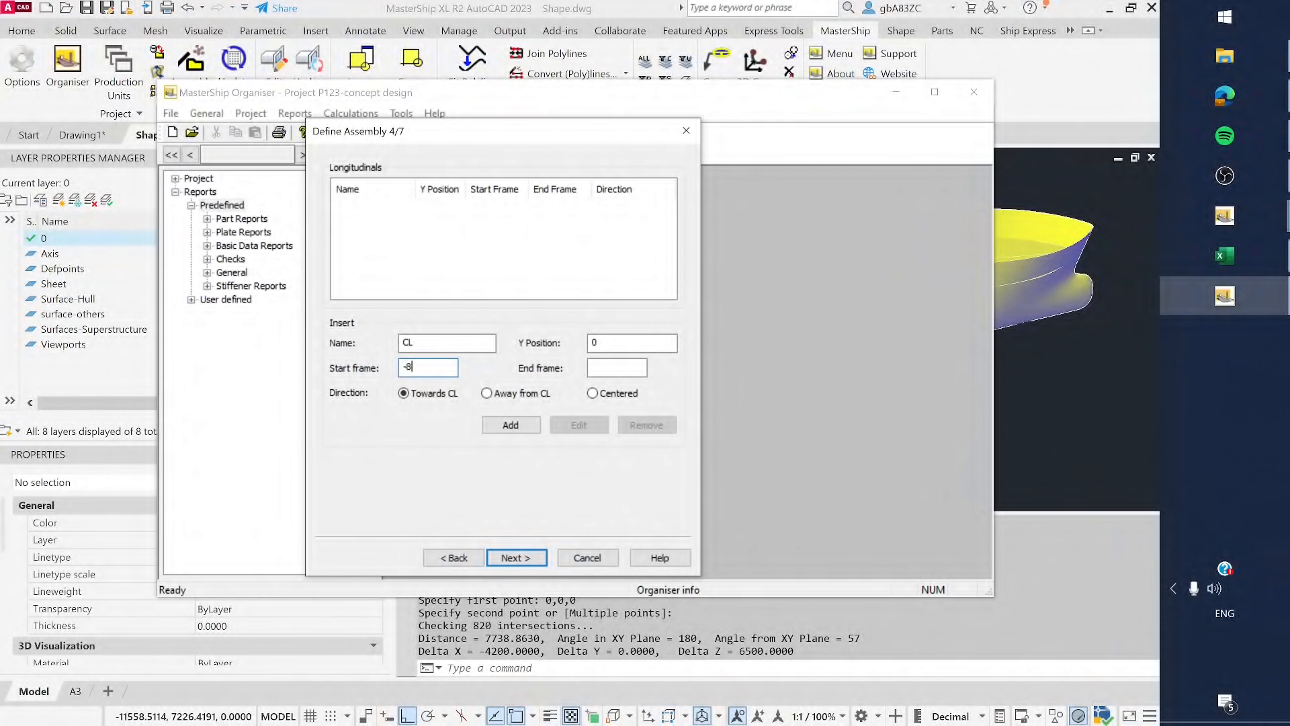
key(Tab)
text(1000)
click(592, 394)
click(526, 427)
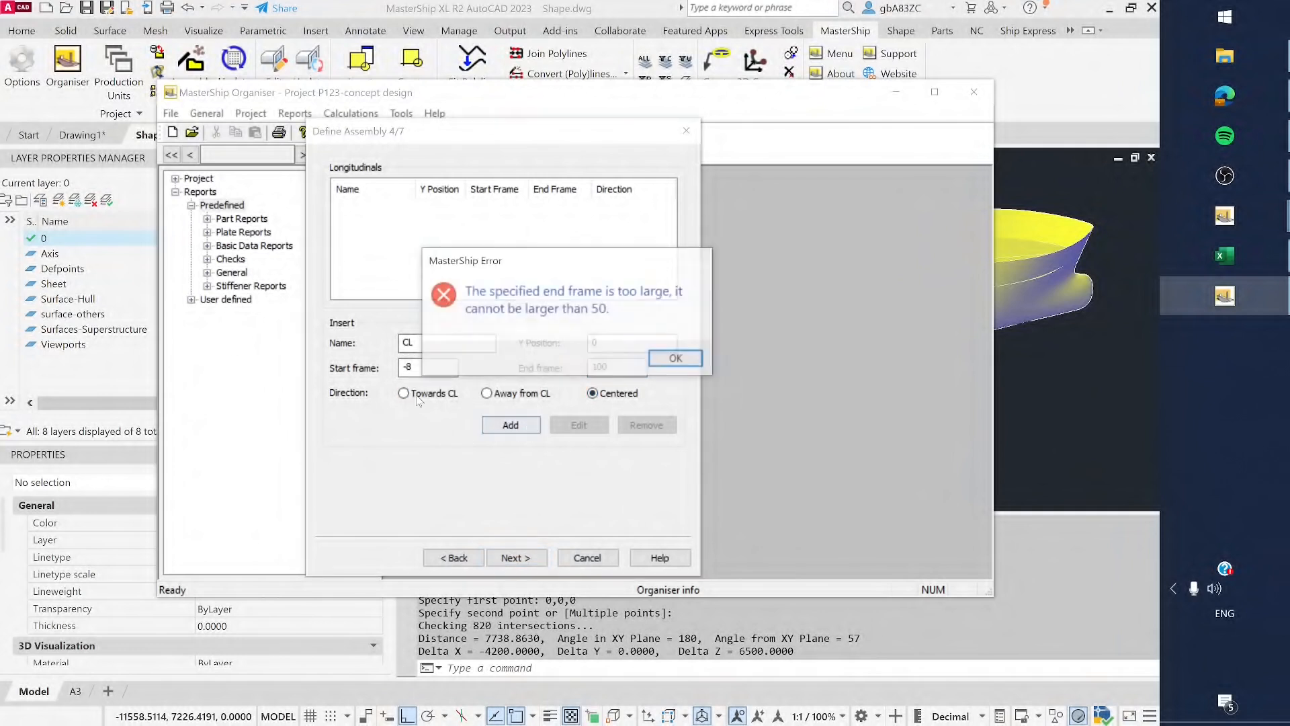
click(678, 360)
text(50)
click(534, 425)
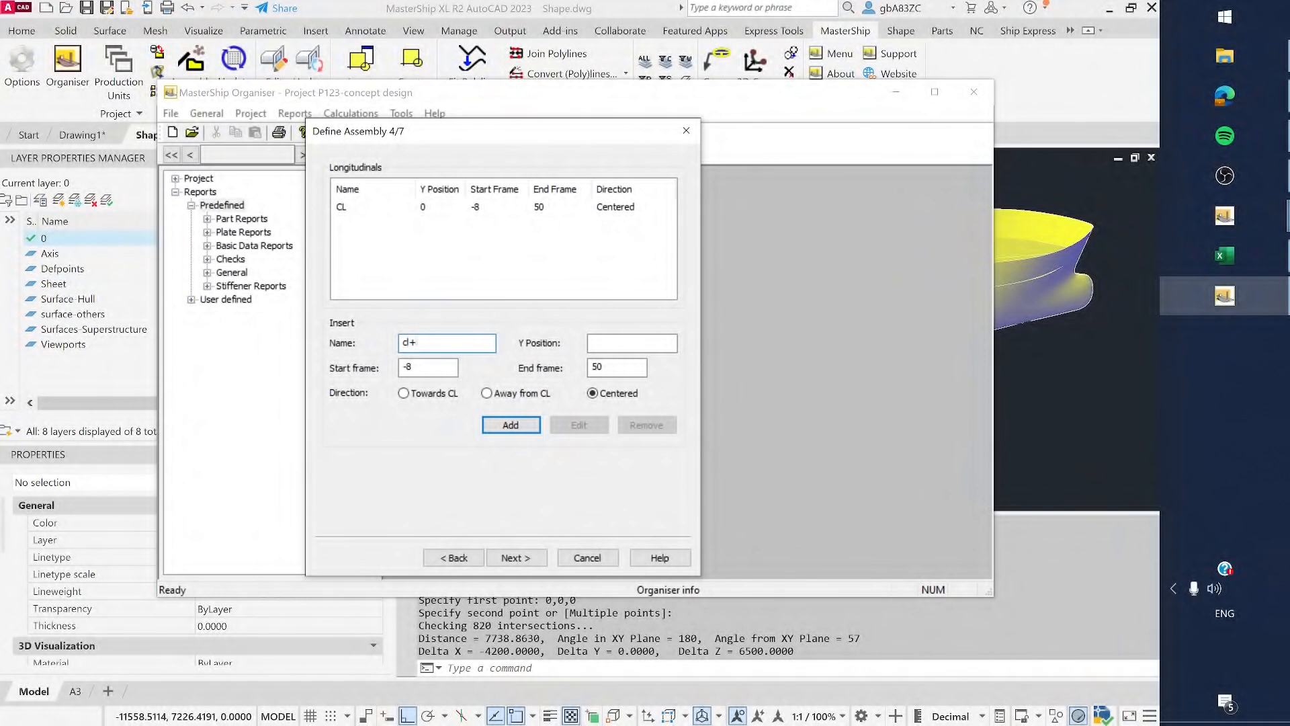
Add a longitudinal named CL+3000 at Y position 3000 from frame -8 to 50, with direction Towards CL
key(BackSpace)
key(BackSpace)
key(BackSpace)
text(CL+3000)
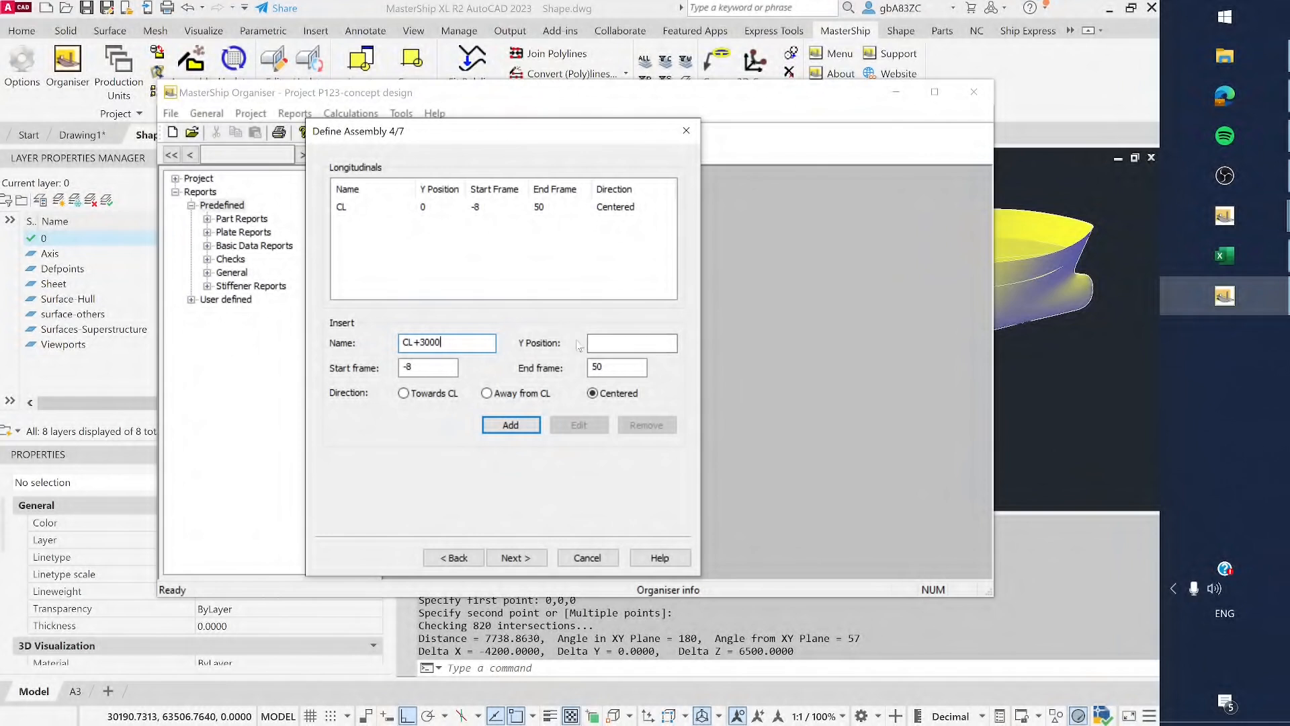
click(631, 342)
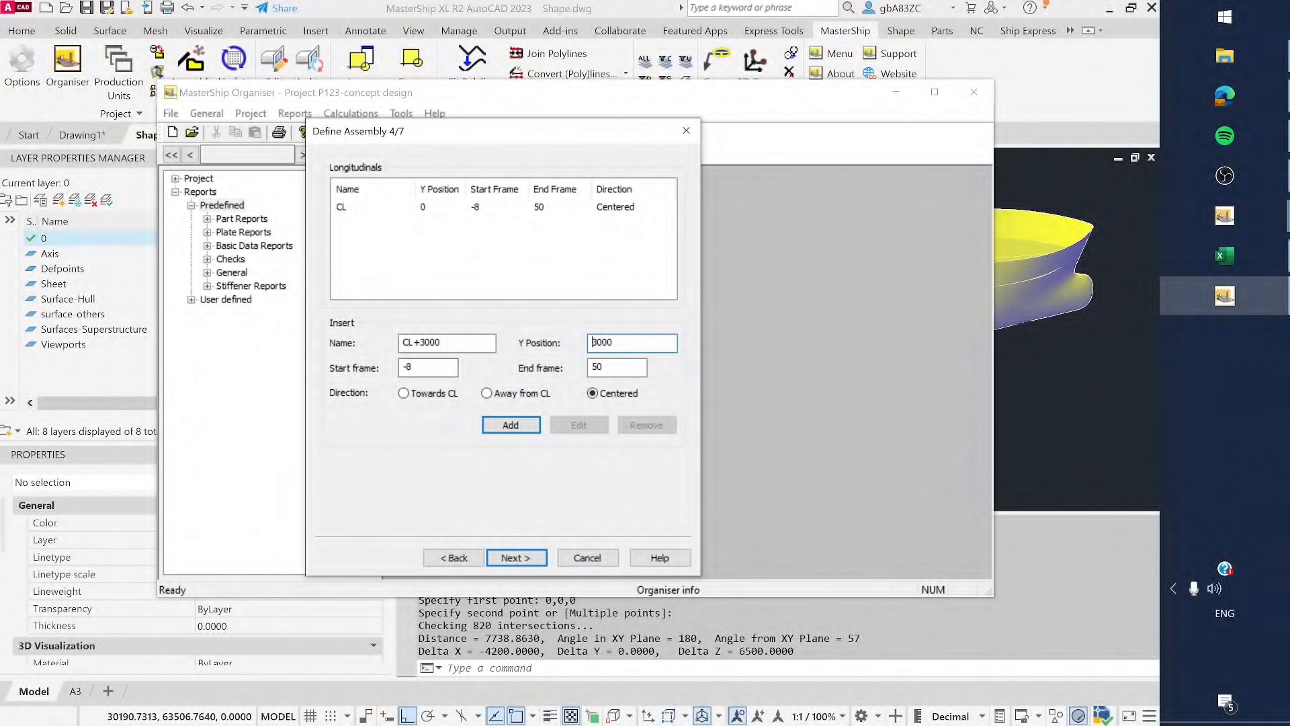
click(441, 367)
key(Tab)
text(50)
key(shift+Tab)
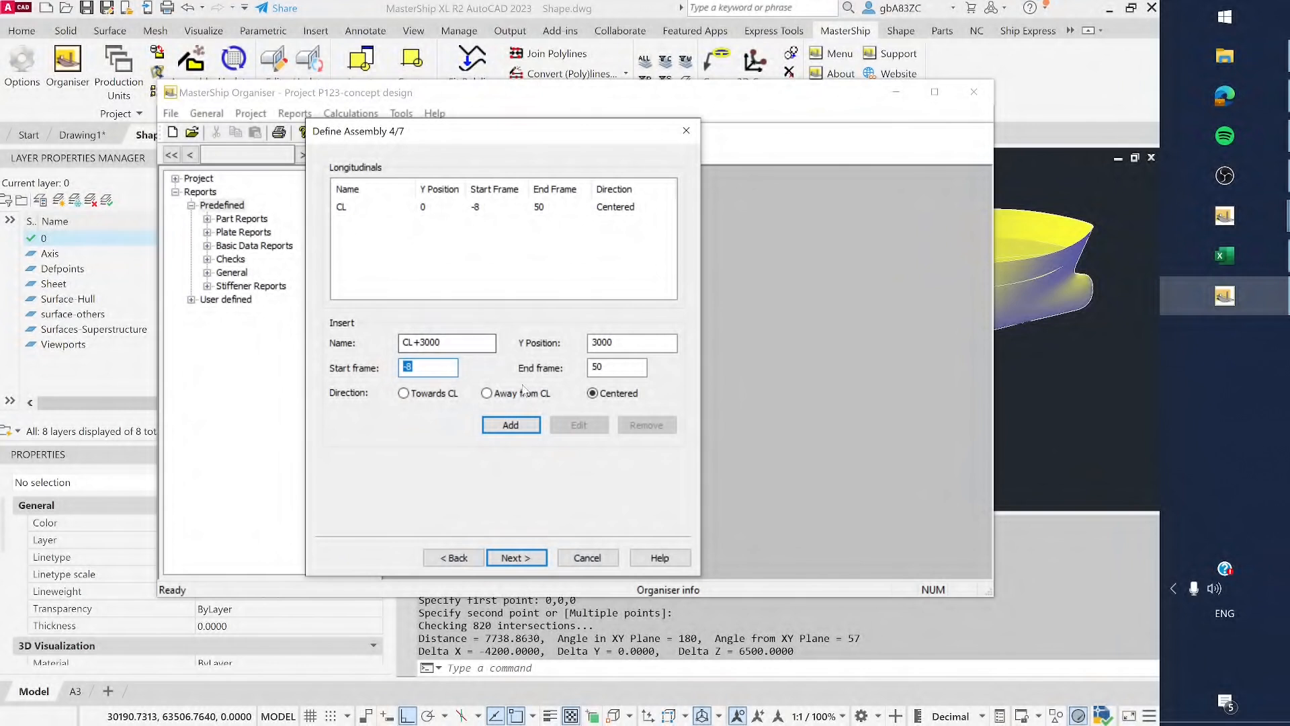
click(424, 399)
click(510, 425)
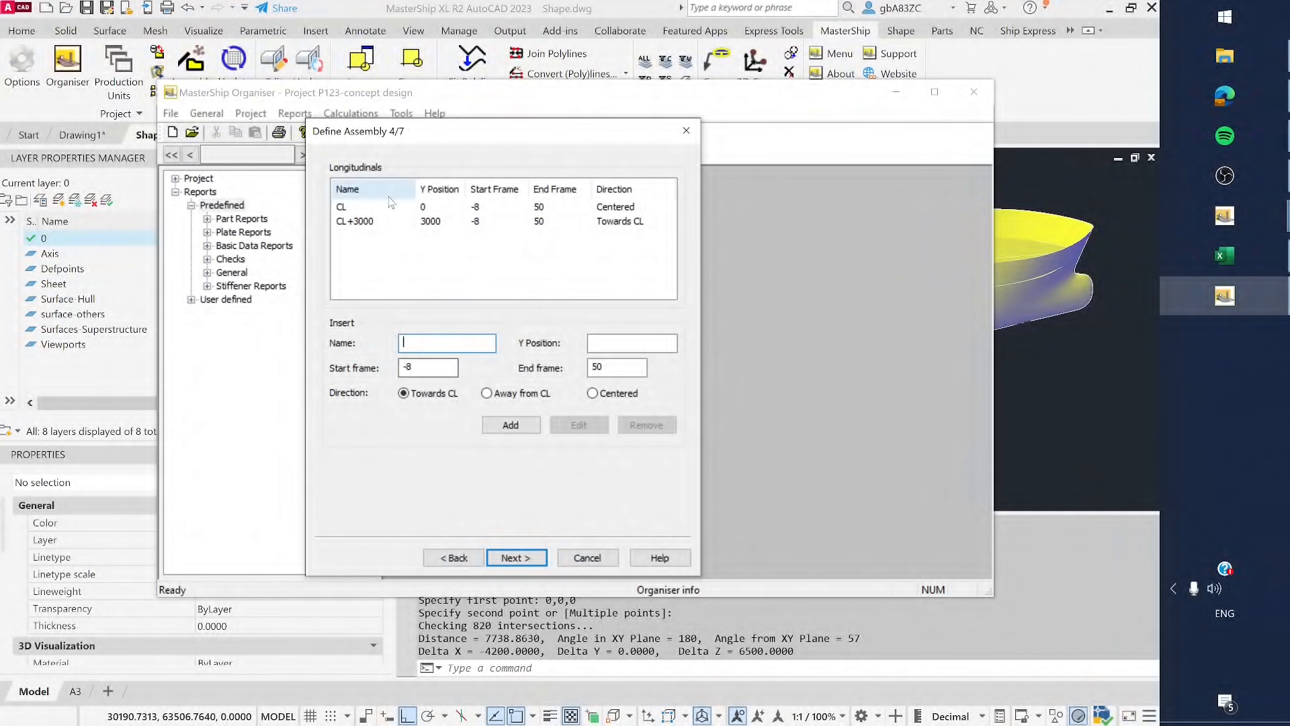
Add a horizontal named Tanktop at Z position 1000 from frame -8 to 50, with direction Up
click(524, 561)
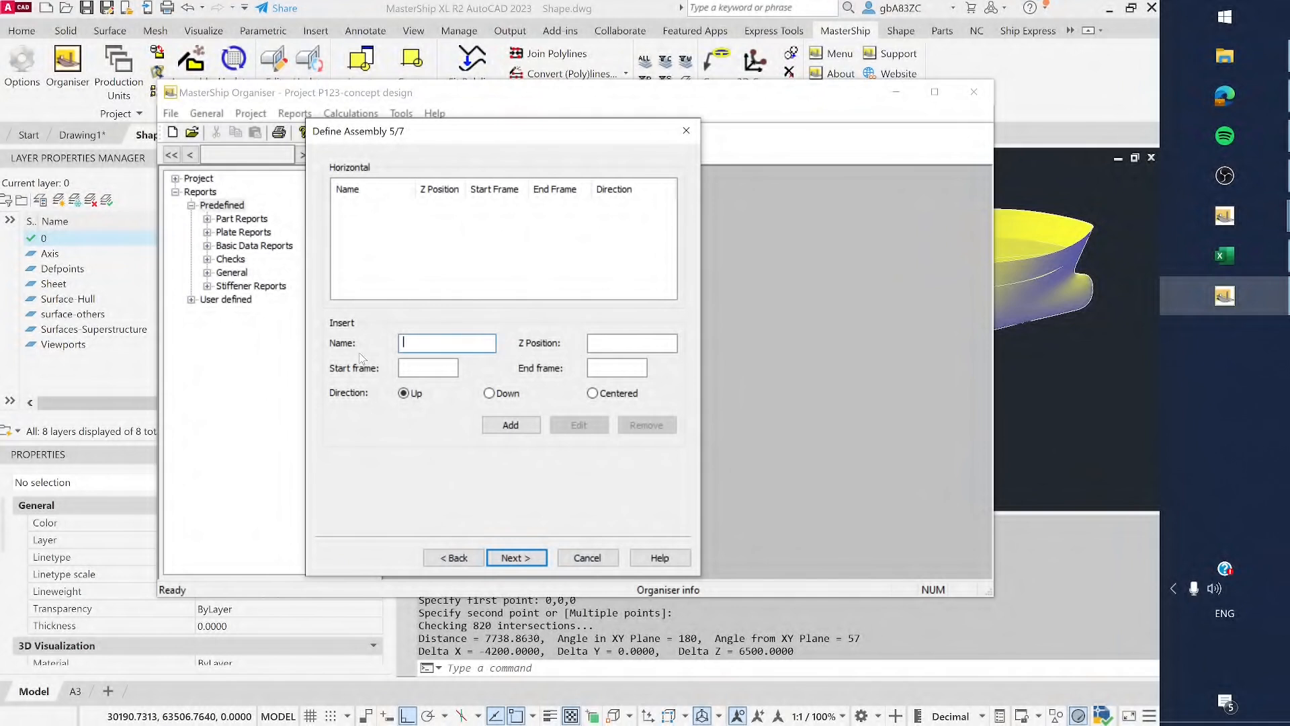
text(Ta)
key(Tab)
key(Tab)
key(Tab)
click(424, 368)
text(-9)
key(BackSpace)
text(8)
key(Tab)
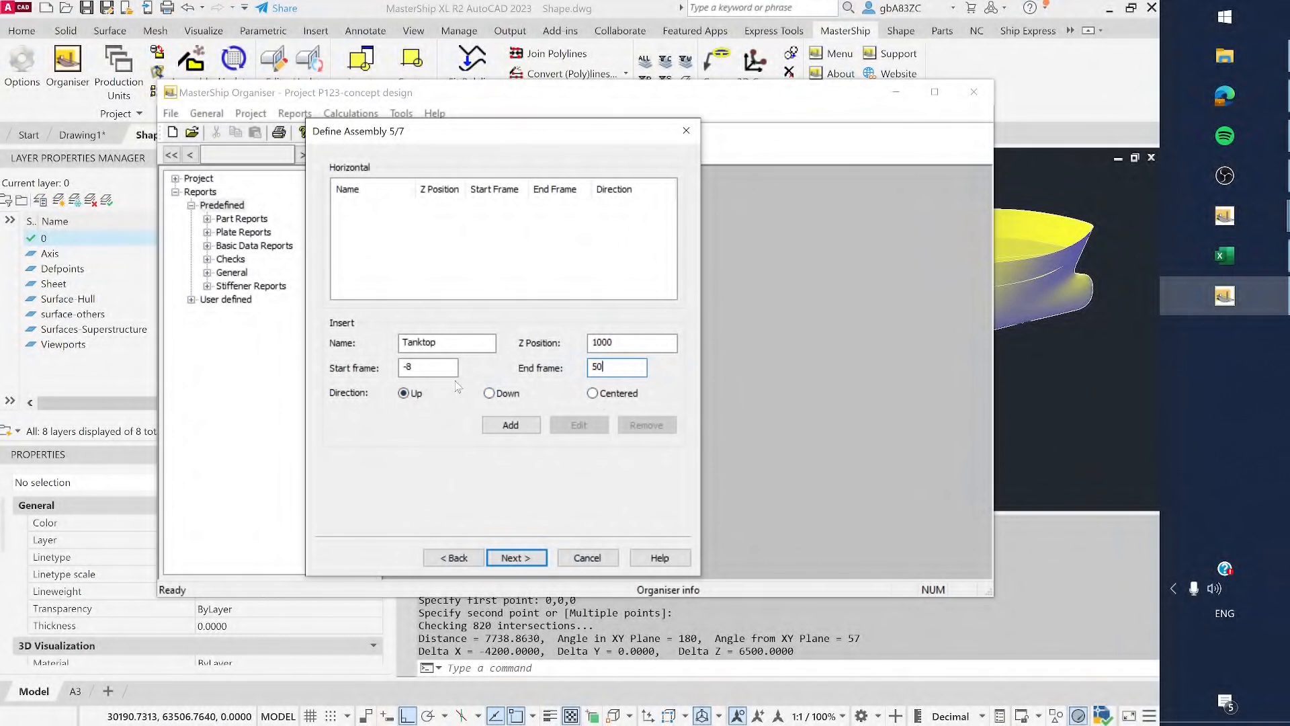
click(531, 429)
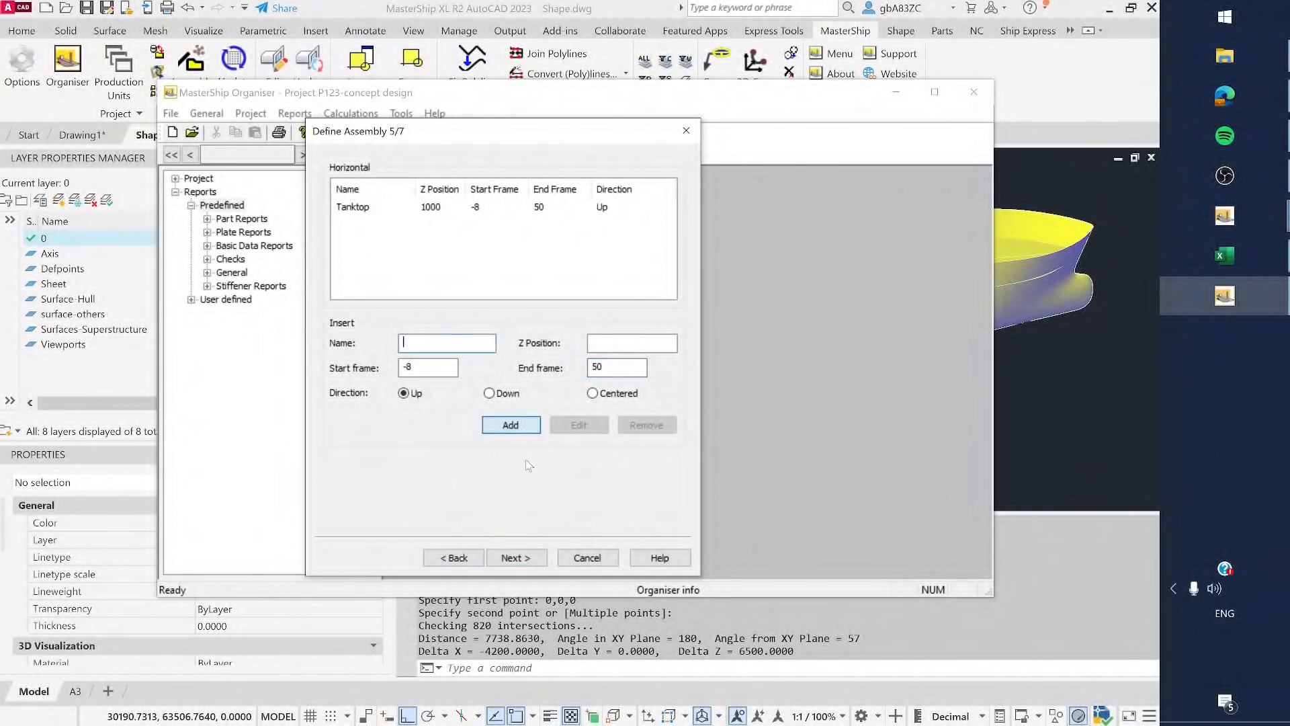
Review the assembly's template settings, keep the default templates and leave Use Drawing Units turned off
click(517, 558)
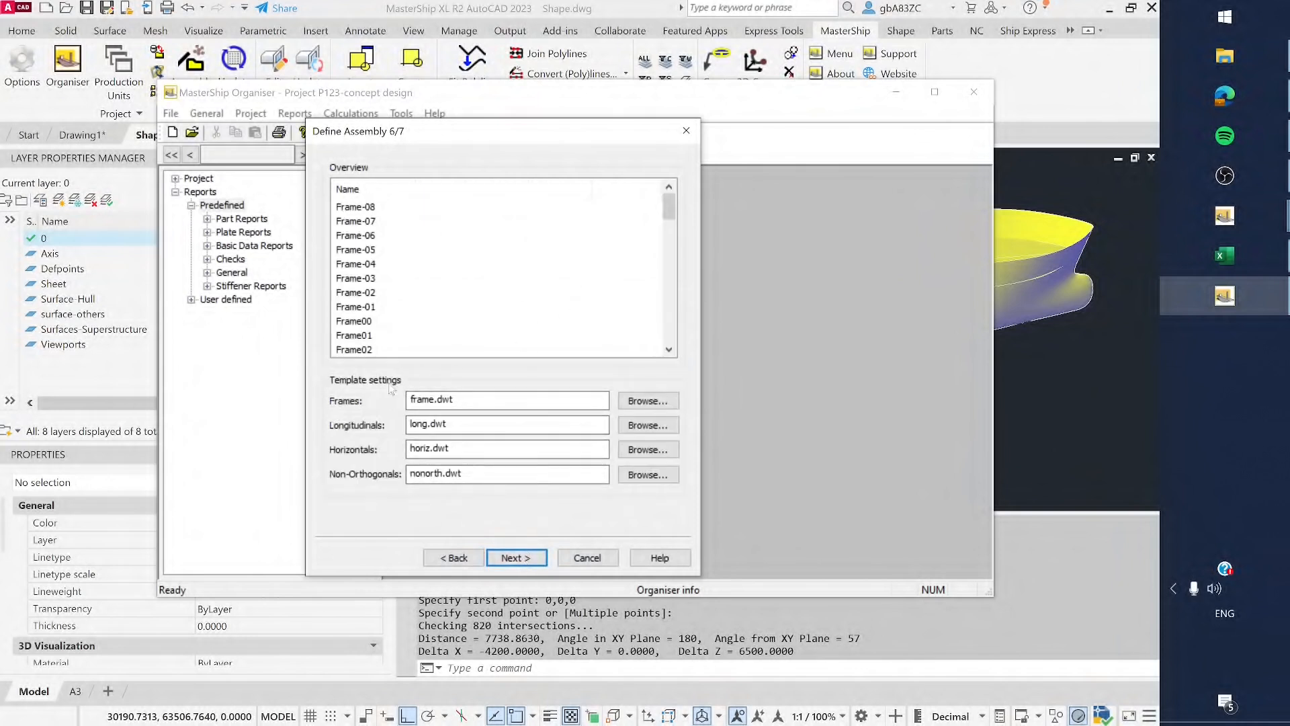
drag(421, 448, 450, 448)
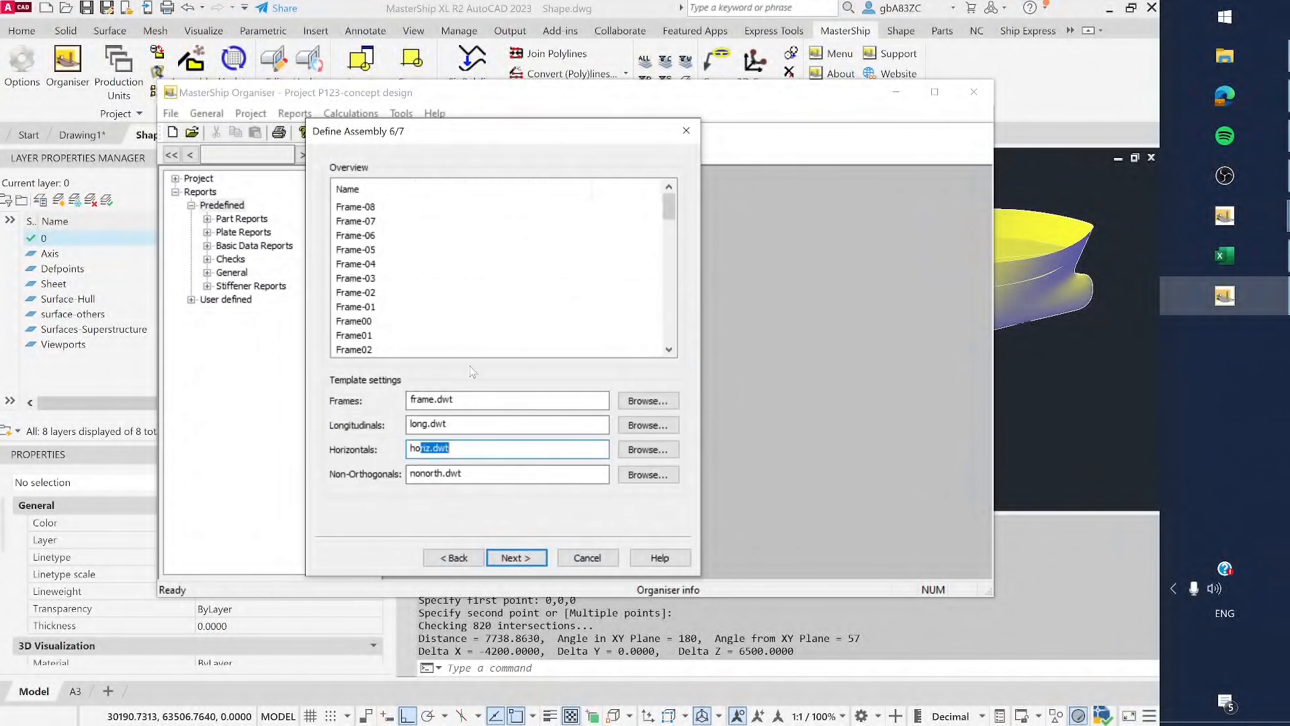
click(448, 292)
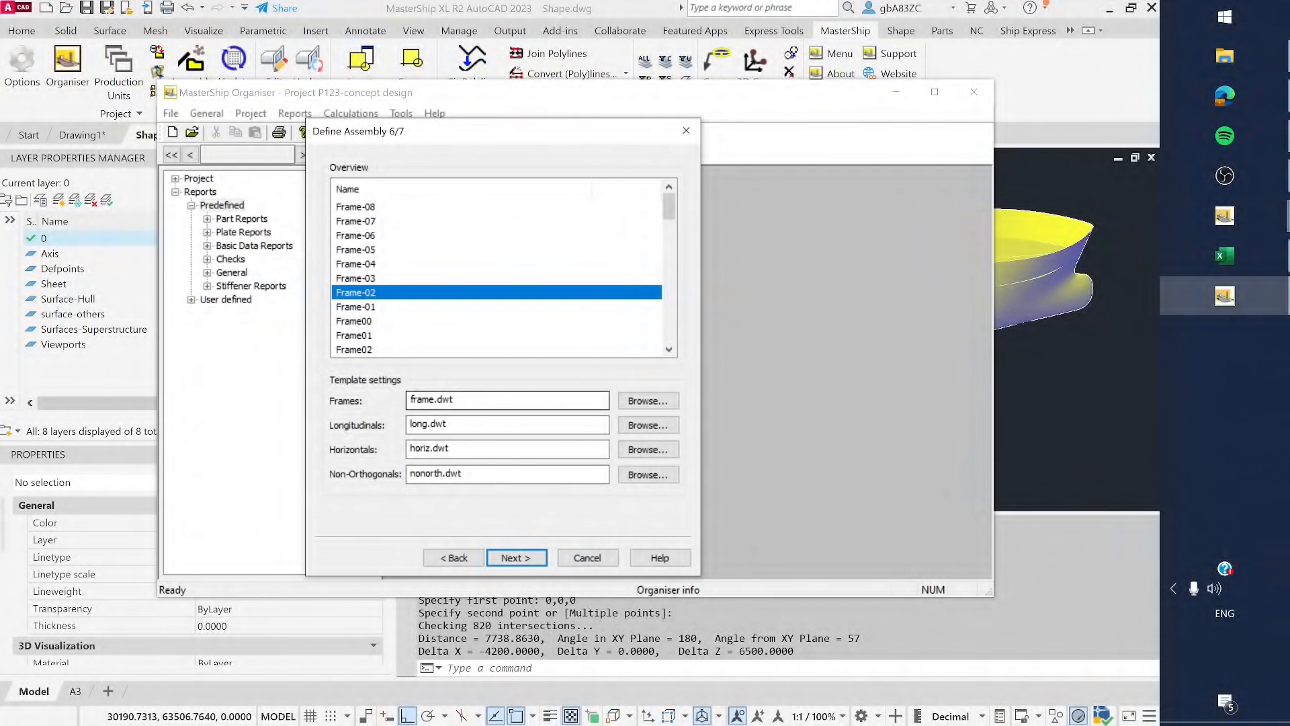
click(473, 401)
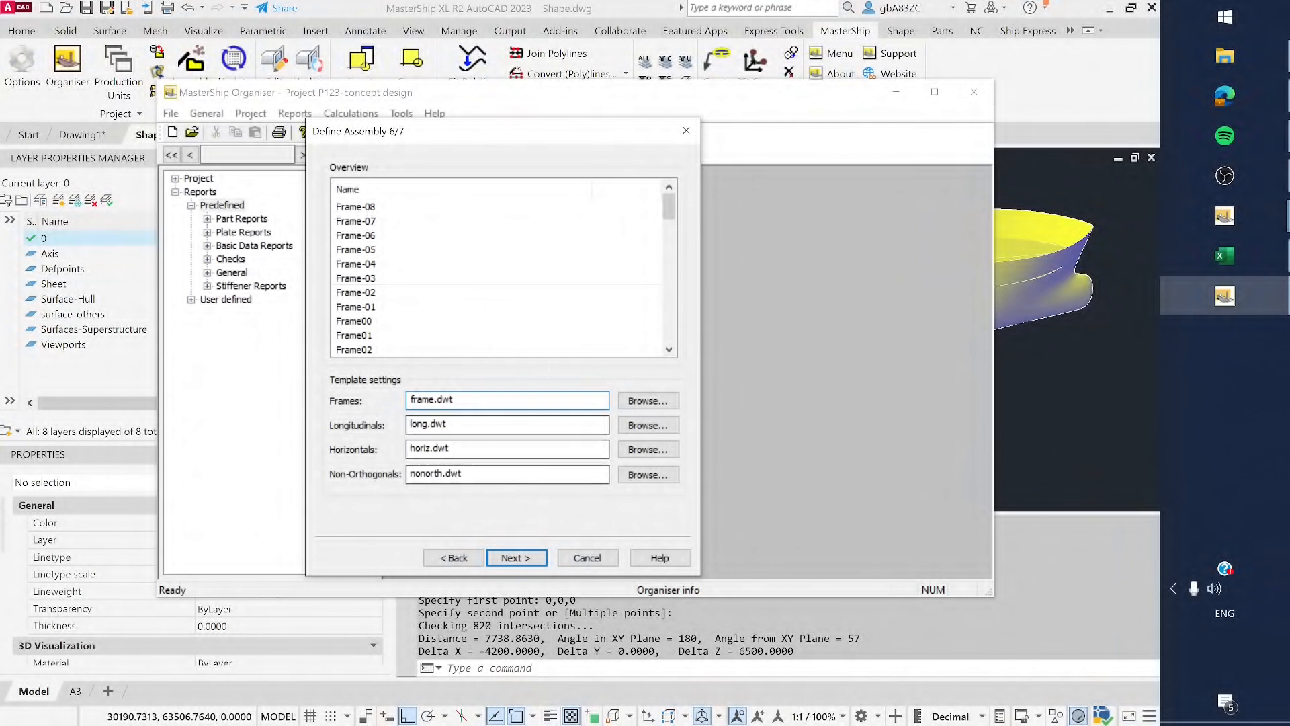
click(516, 558)
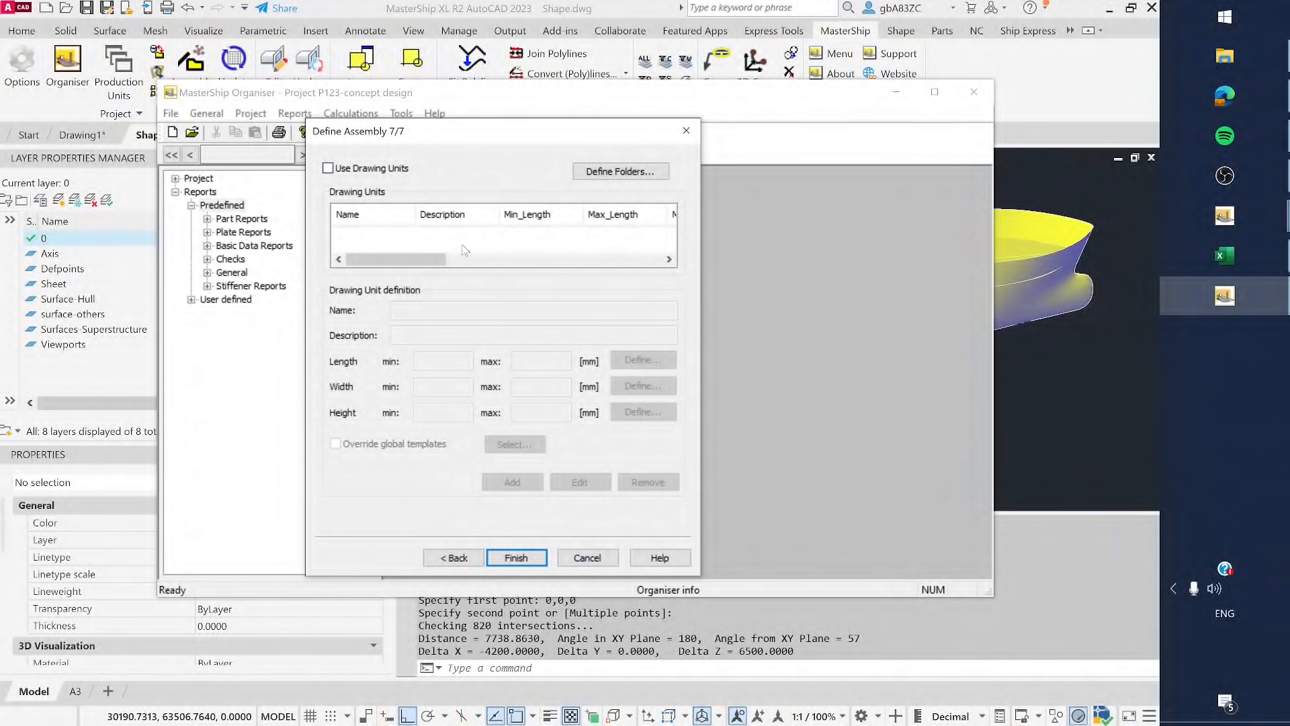
click(385, 169)
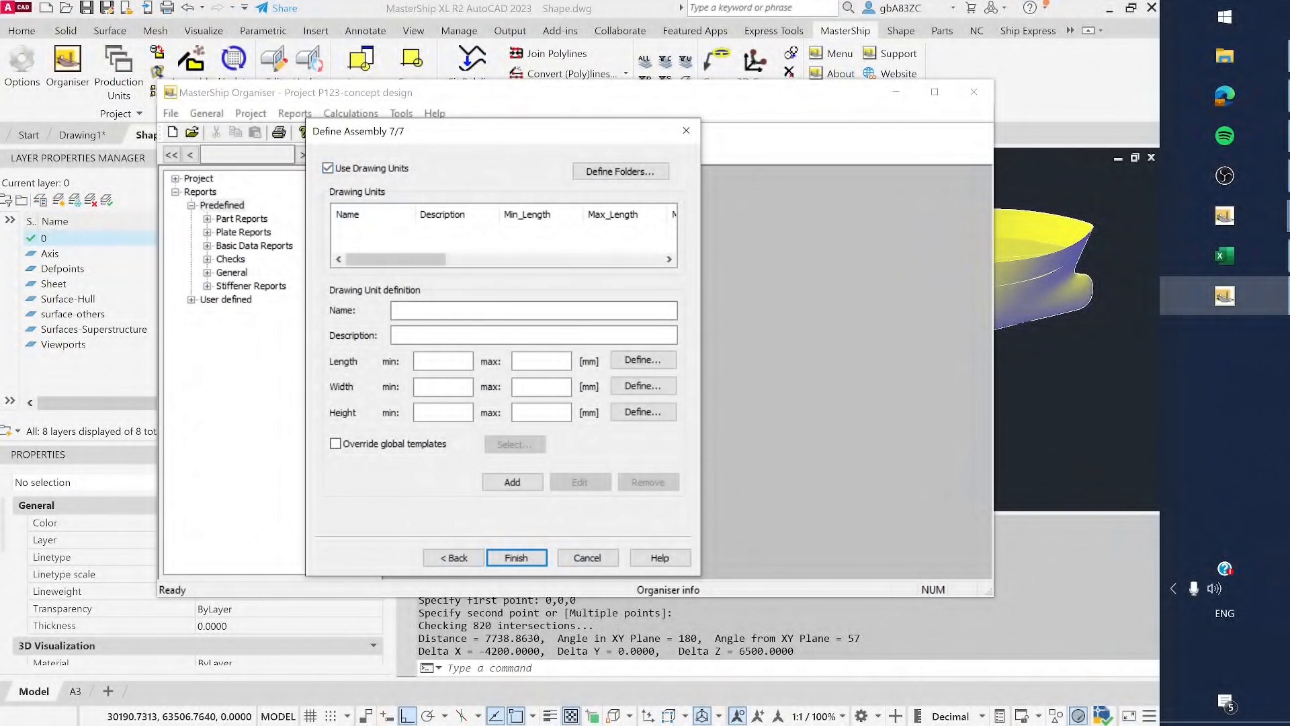
click(329, 168)
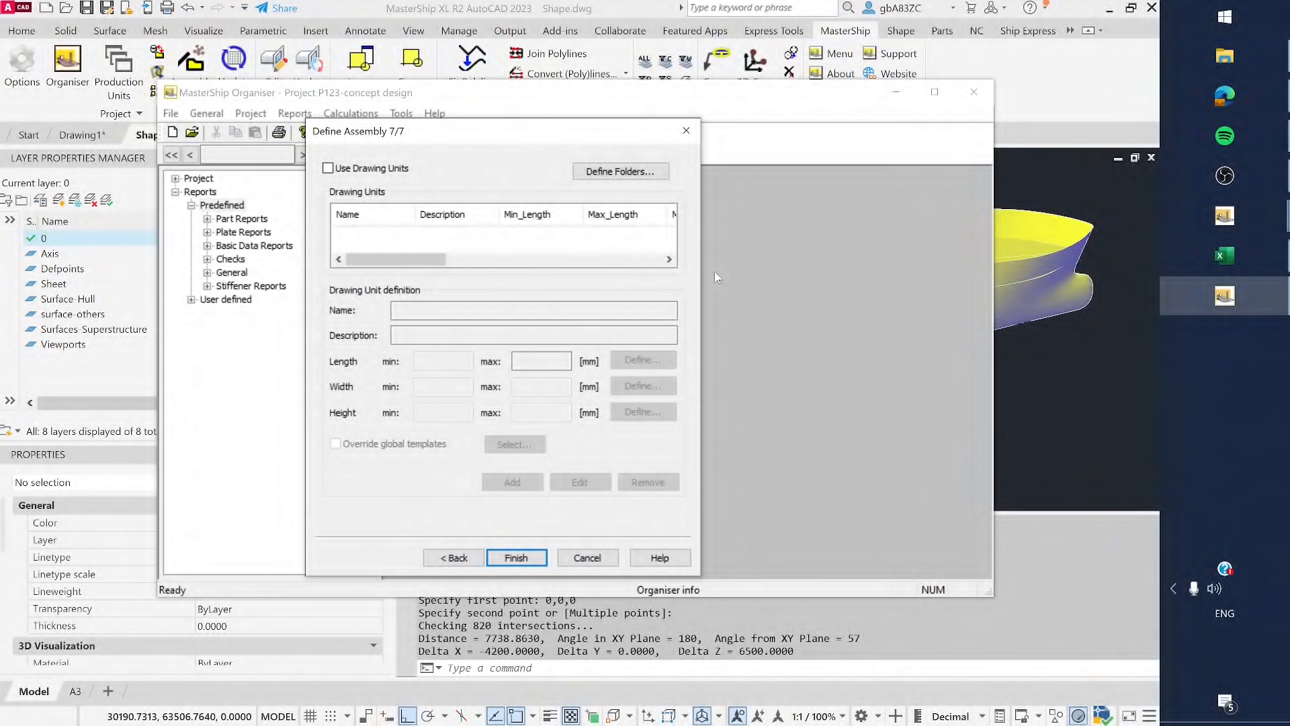
Look into the P123-Concept project folder in File Explorer and finish the assembly definition in MasterShip Organiser
click(1225, 57)
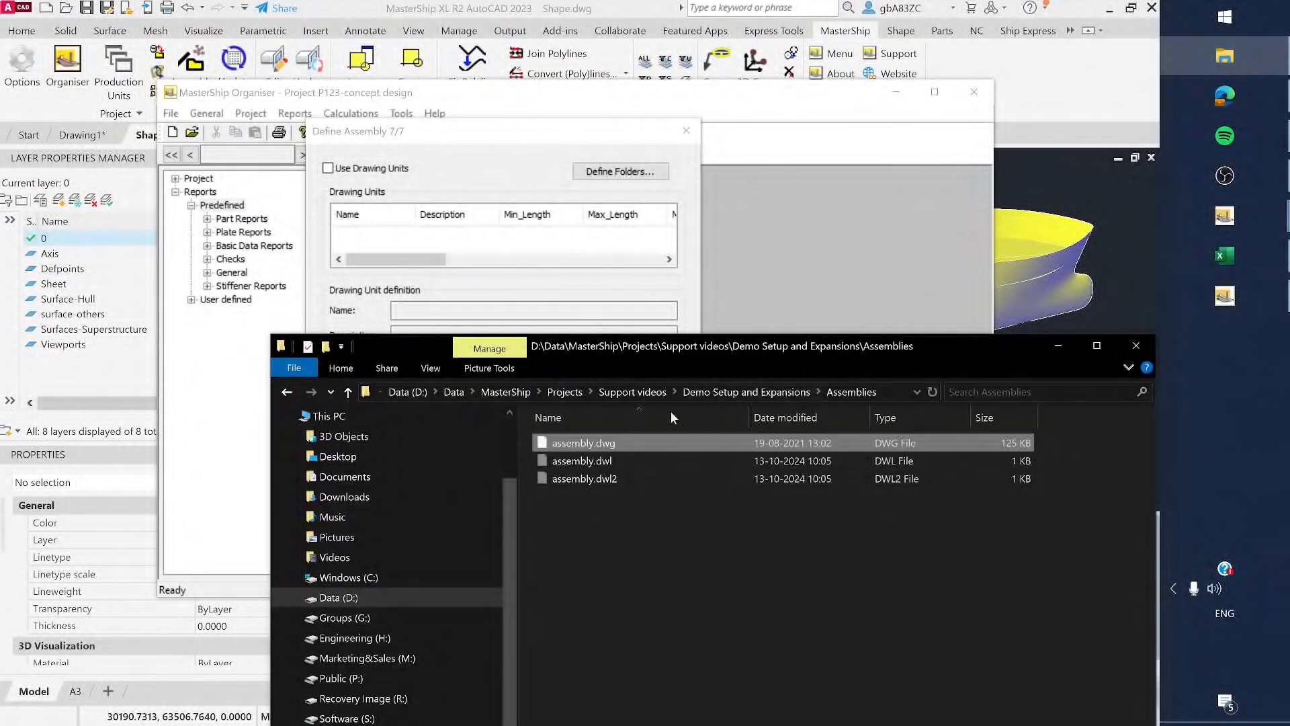
click(633, 392)
click(584, 499)
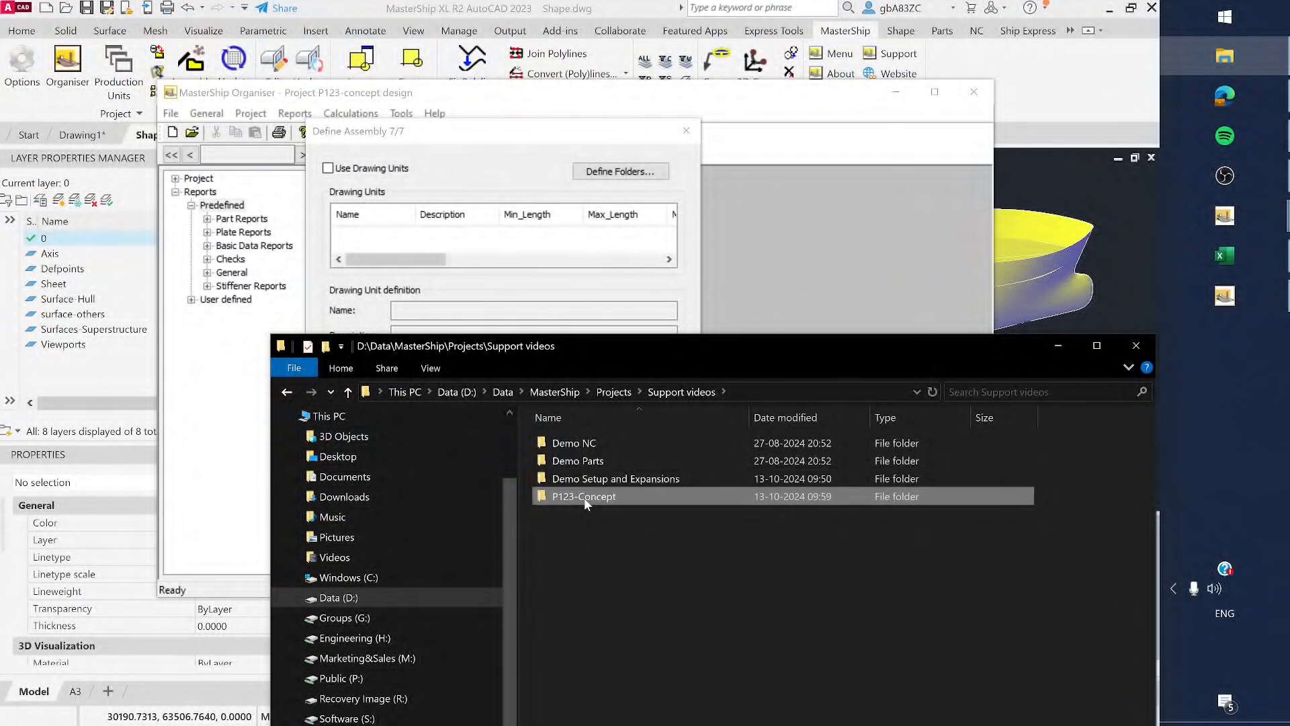
double_click(584, 498)
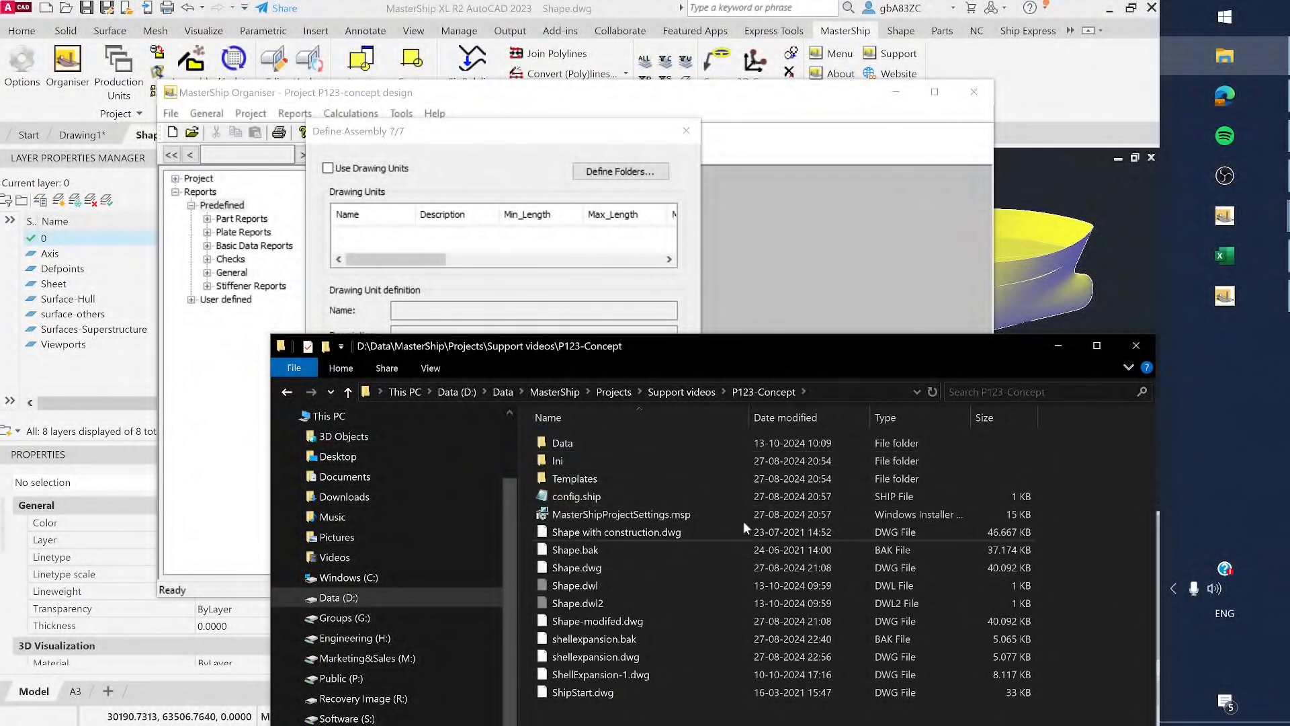
click(585, 294)
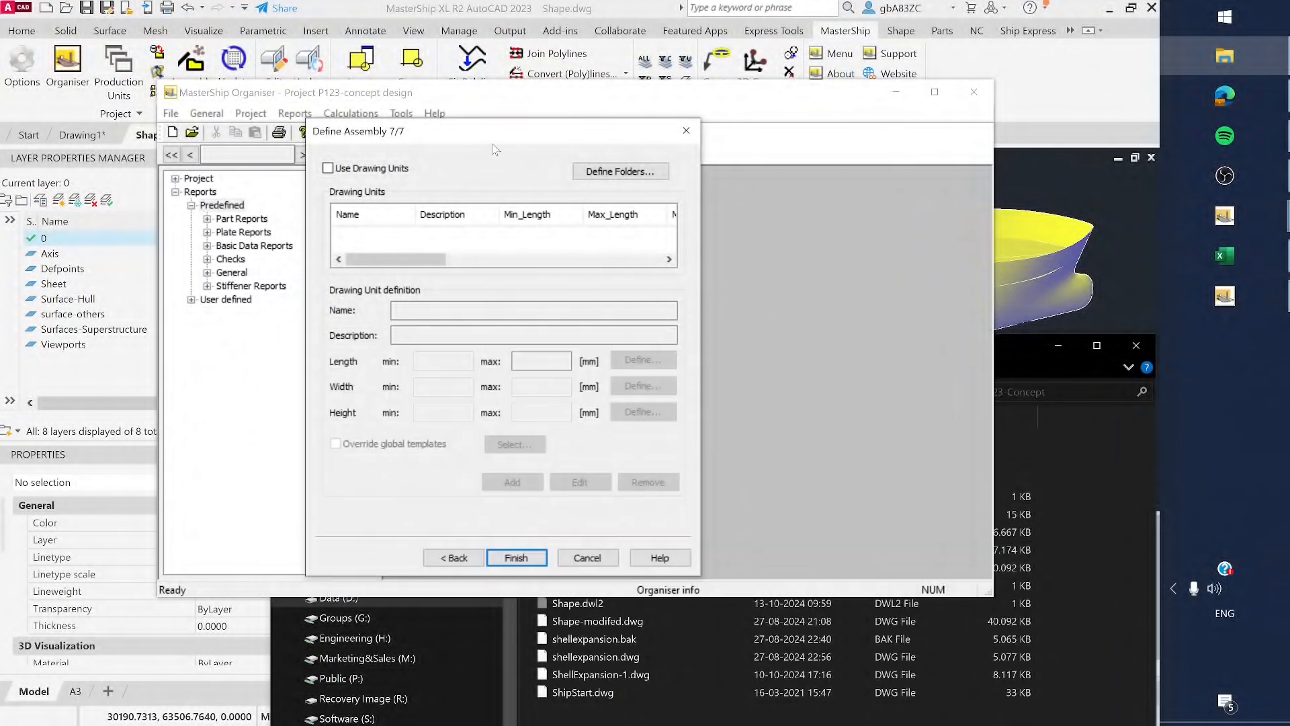
click(516, 557)
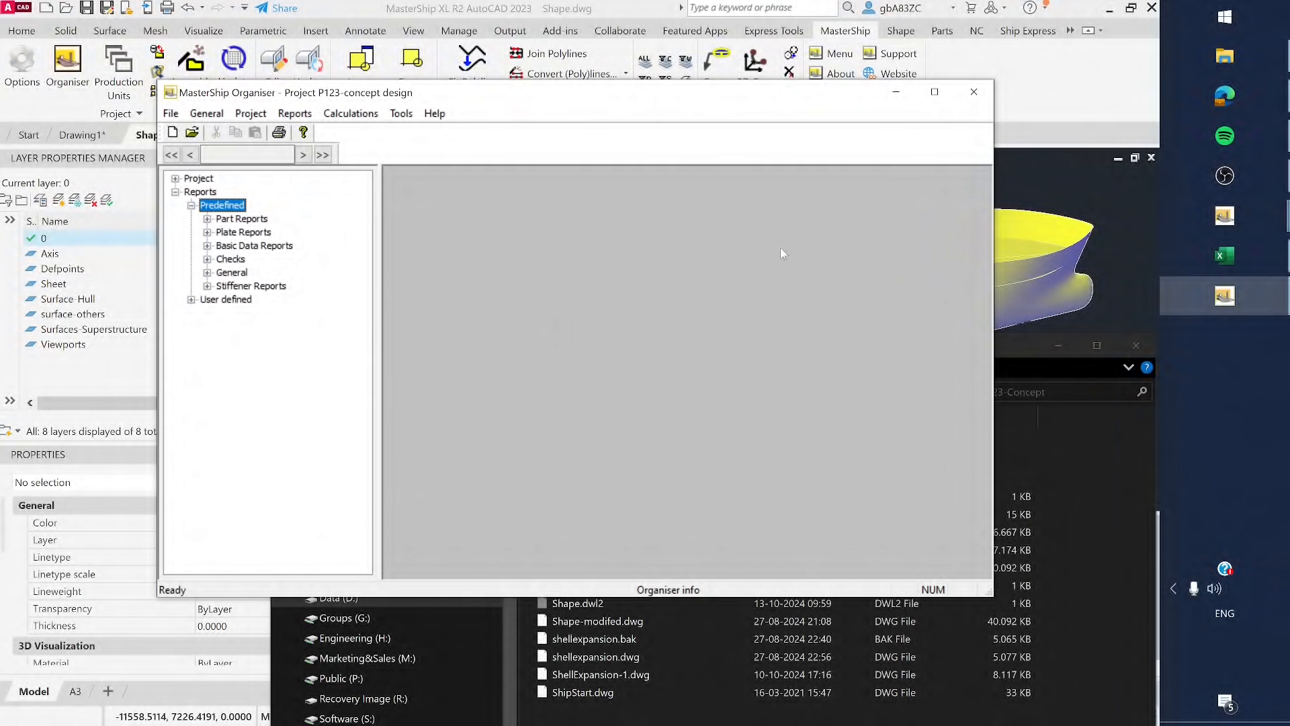
Switch to AutoCAD and close the assembly and Frame21 drawings without saving their changes
click(1076, 85)
scroll(886, 188, down, 2)
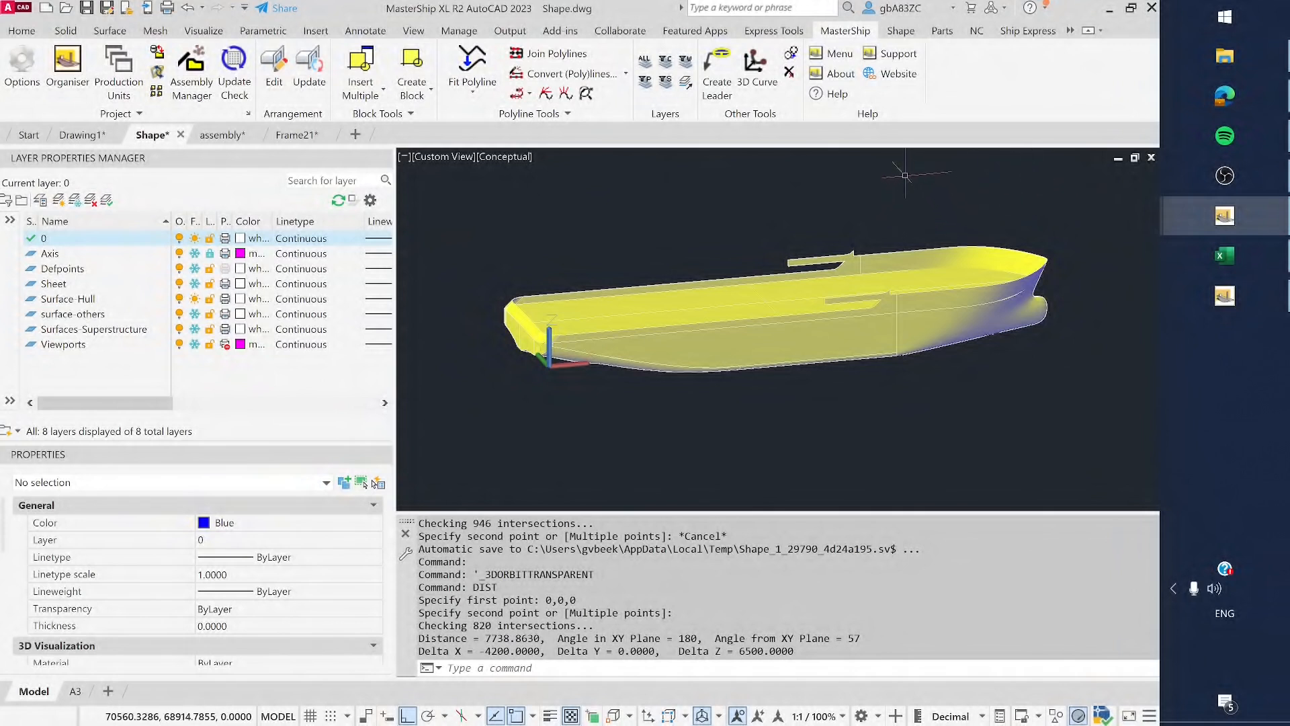
click(256, 137)
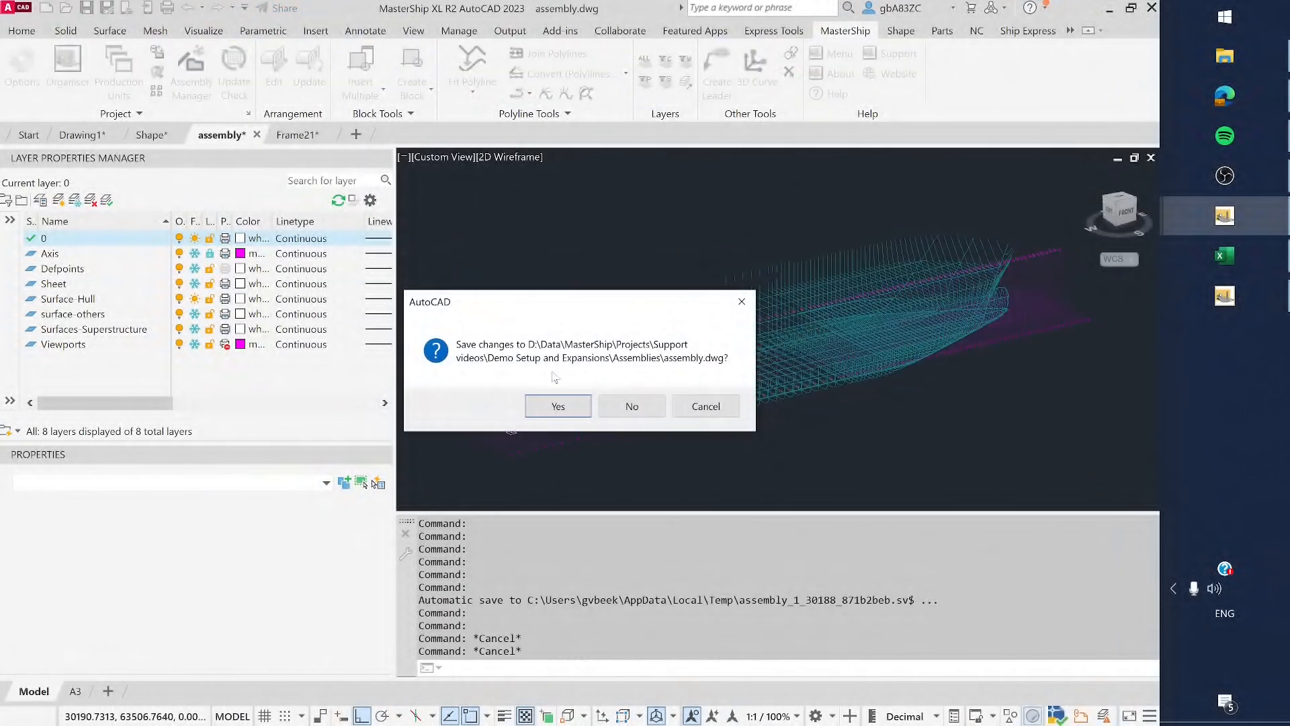
click(625, 404)
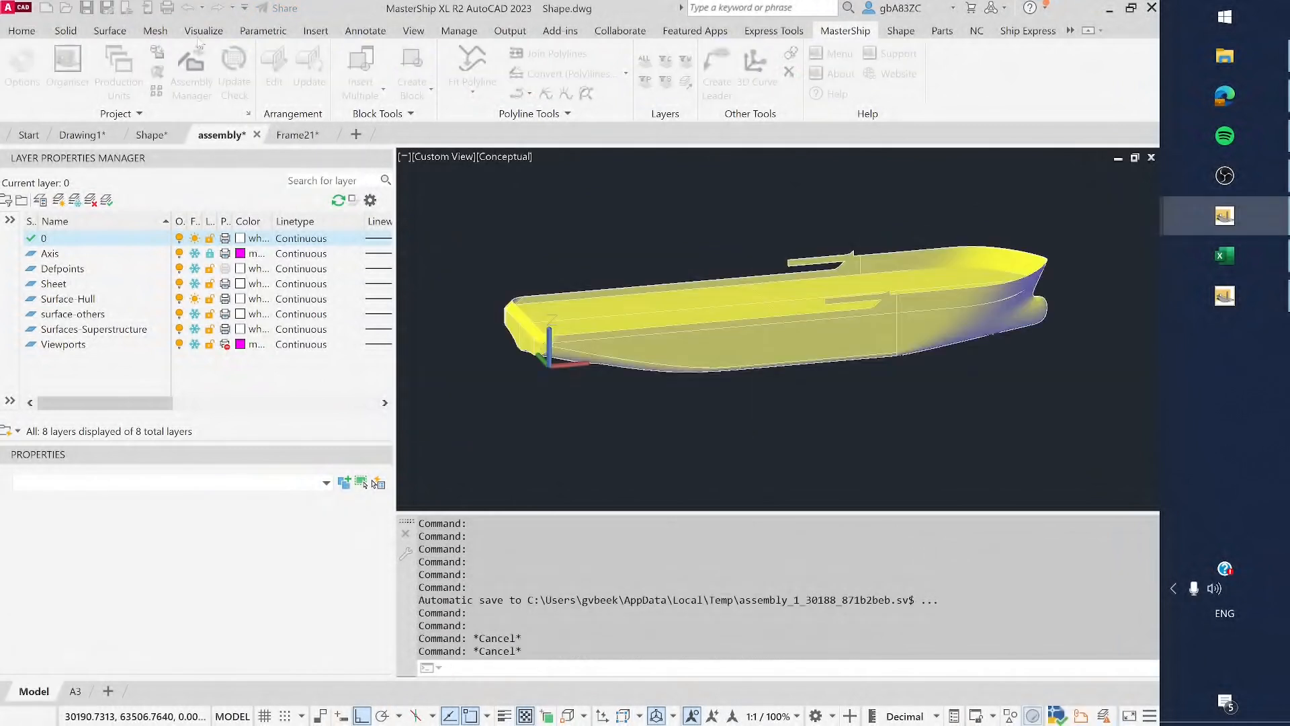
click(254, 135)
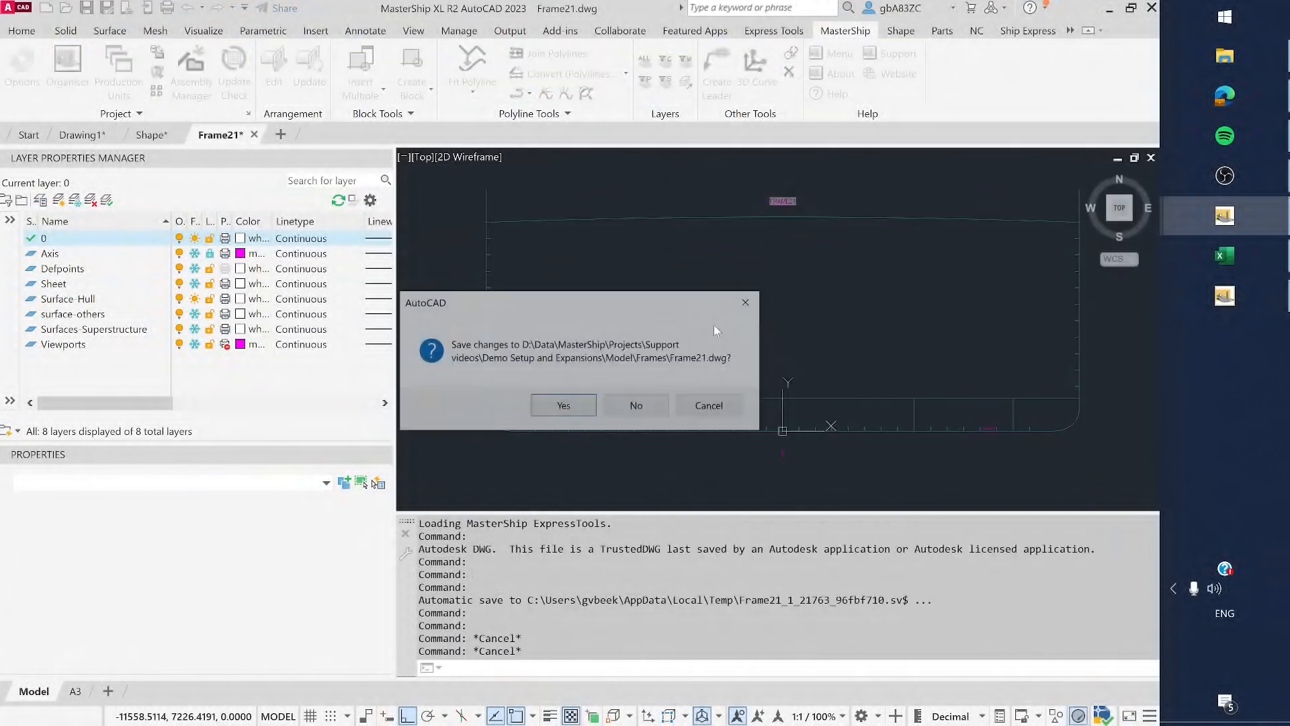
click(634, 404)
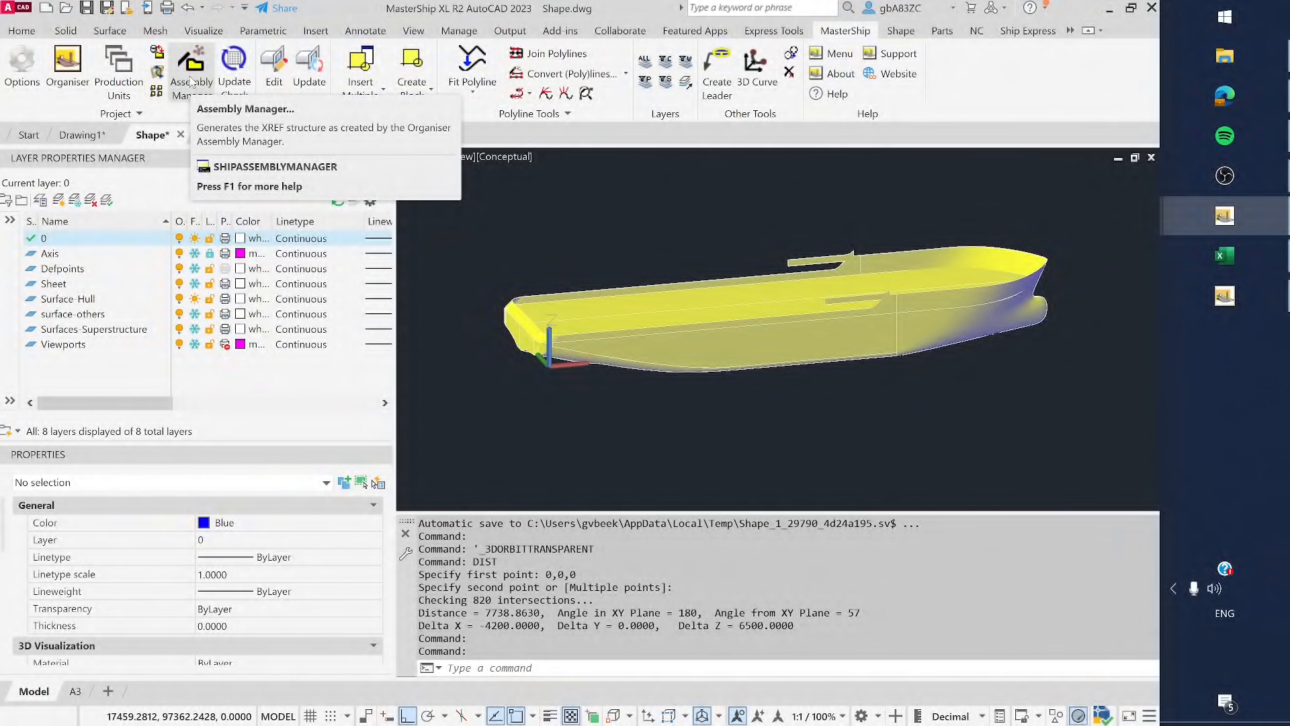
Generate the assembly's XREF drawing structure with Assembly Manager and agree to continue with its creation
click(190, 80)
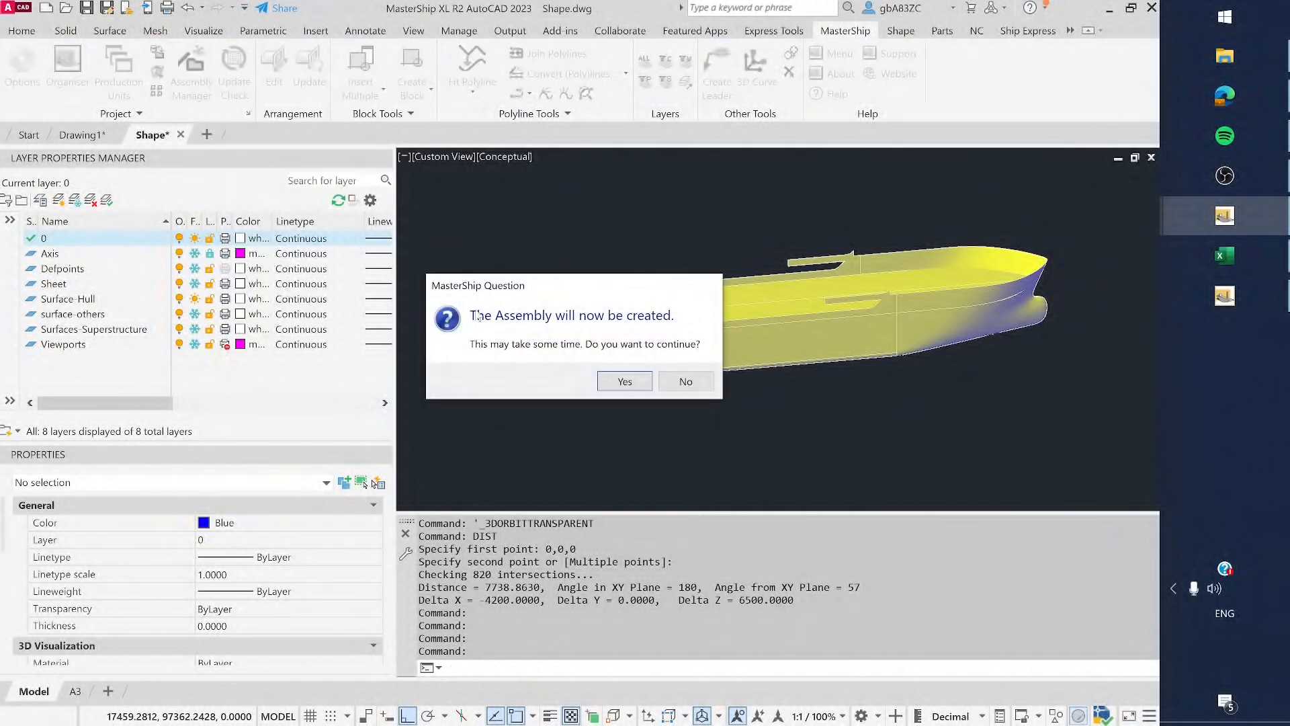
click(624, 382)
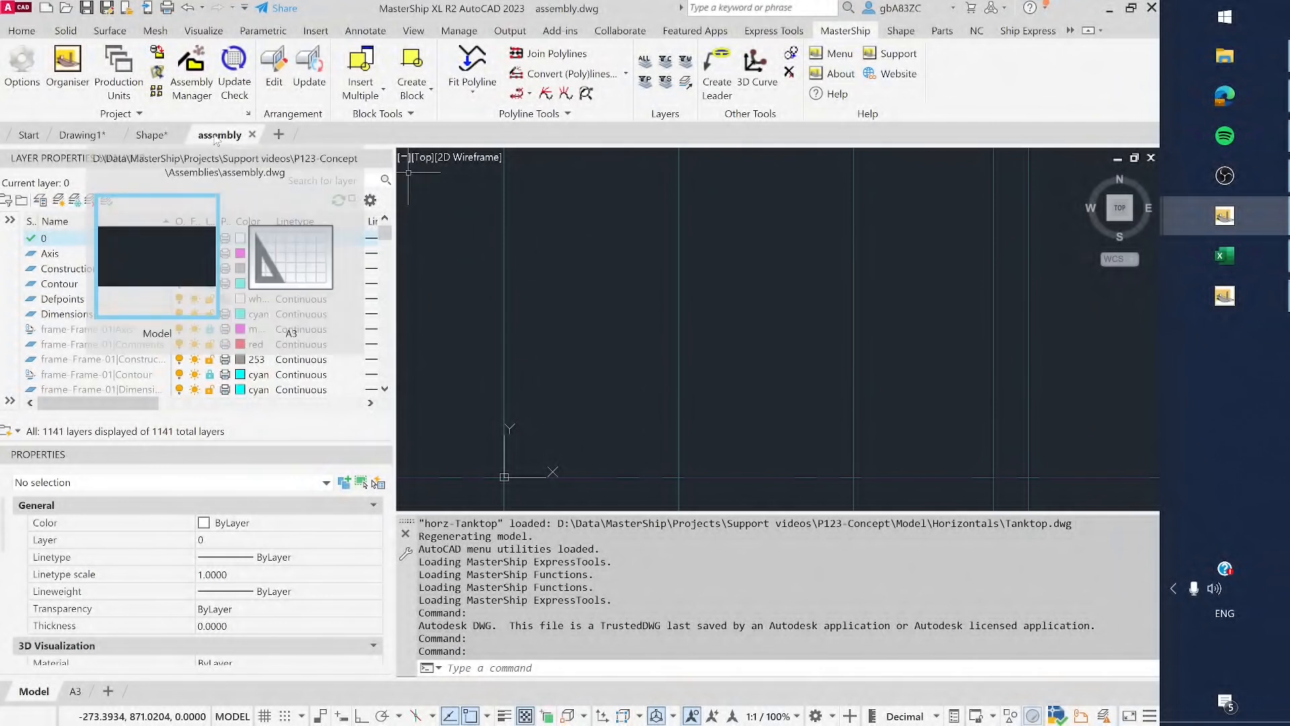
Look into the Assemblies folder of the P123-Concept project in File Explorer for the generated files, and return to the assembly drawing
click(1200, 59)
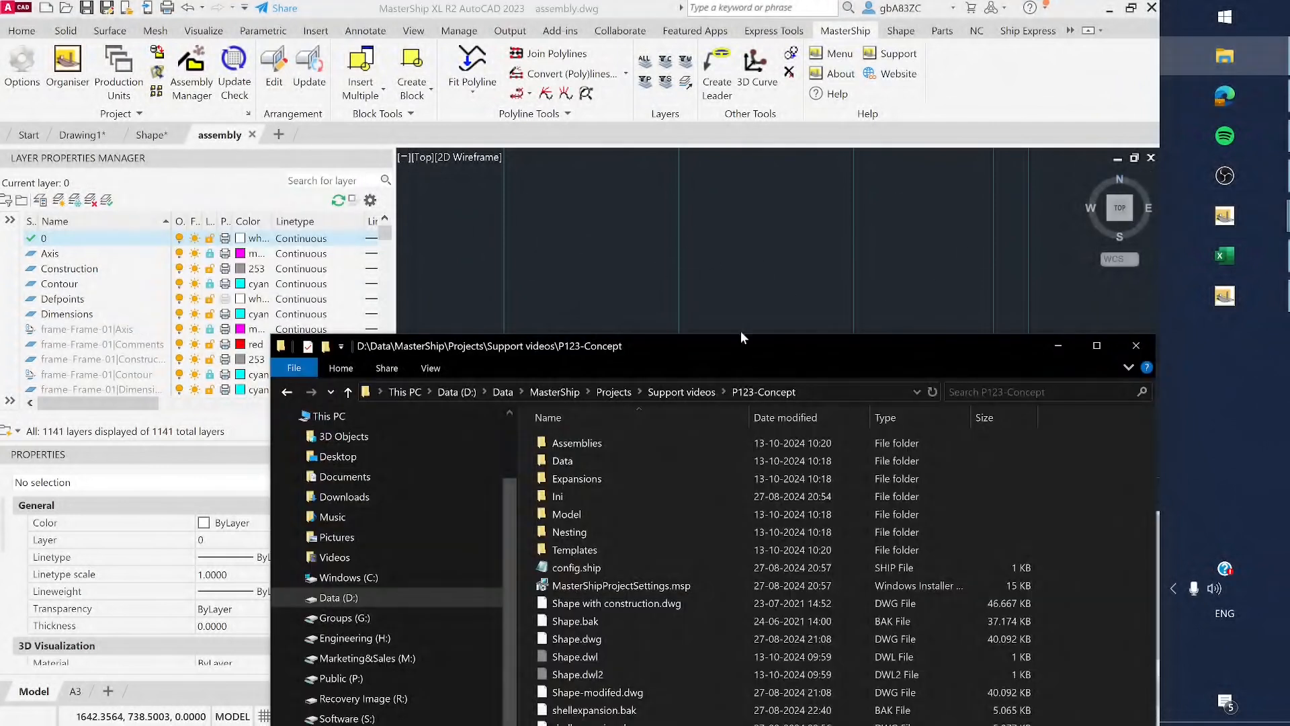
drag(837, 342, 791, 160)
click(513, 263)
double_click(562, 259)
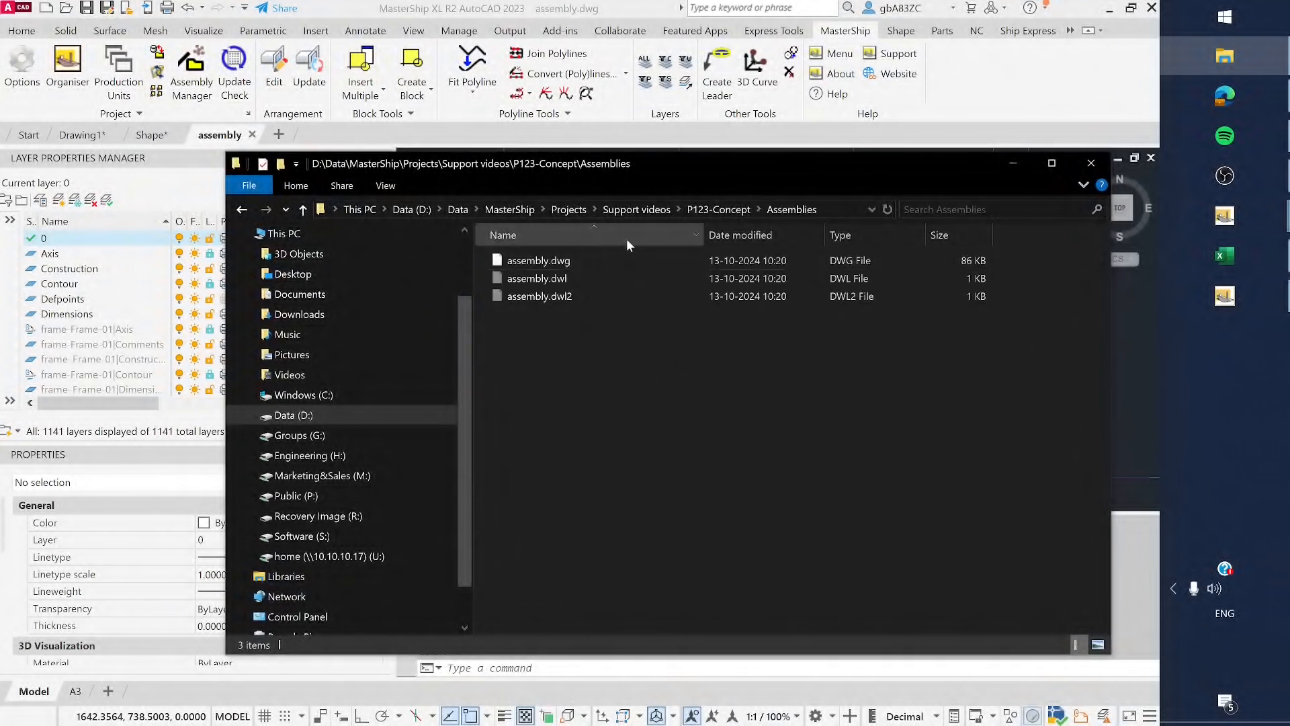
click(1008, 164)
Examine the generated assembly in a 3D view and inspect the external reference of an aft frame
scroll(585, 283, down, 8)
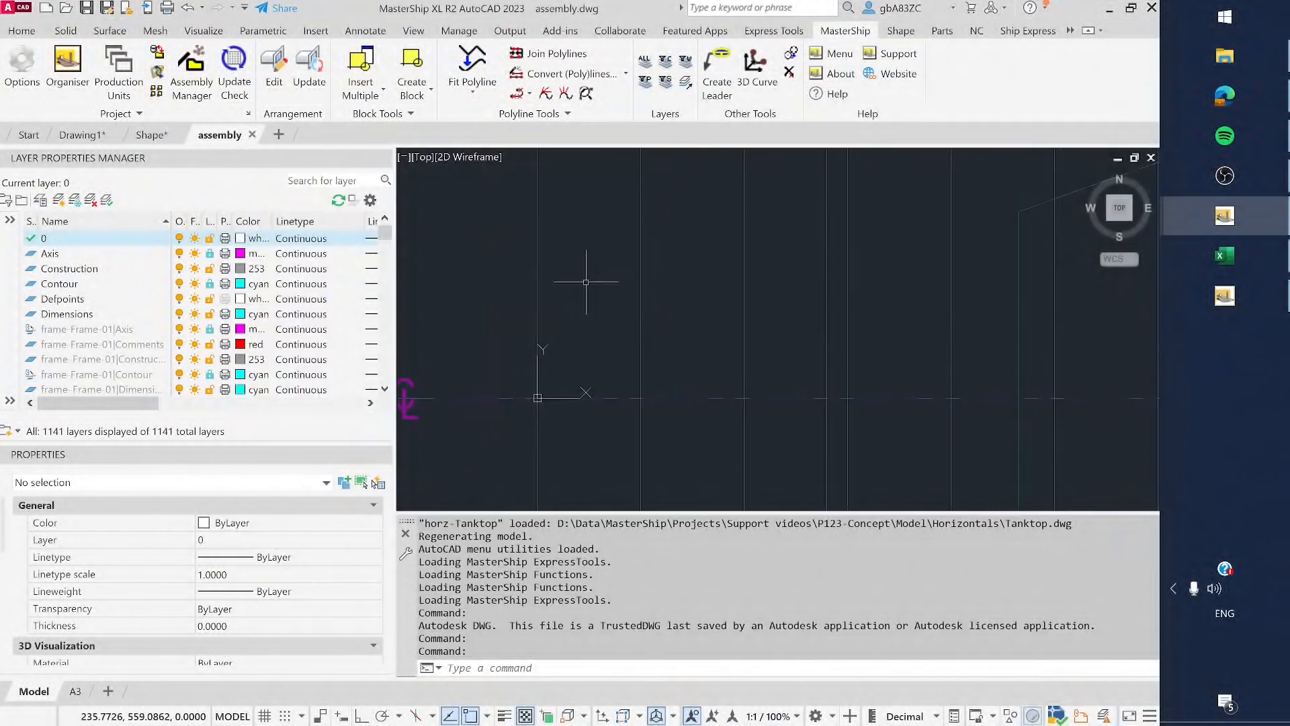
scroll(612, 286, down, 5)
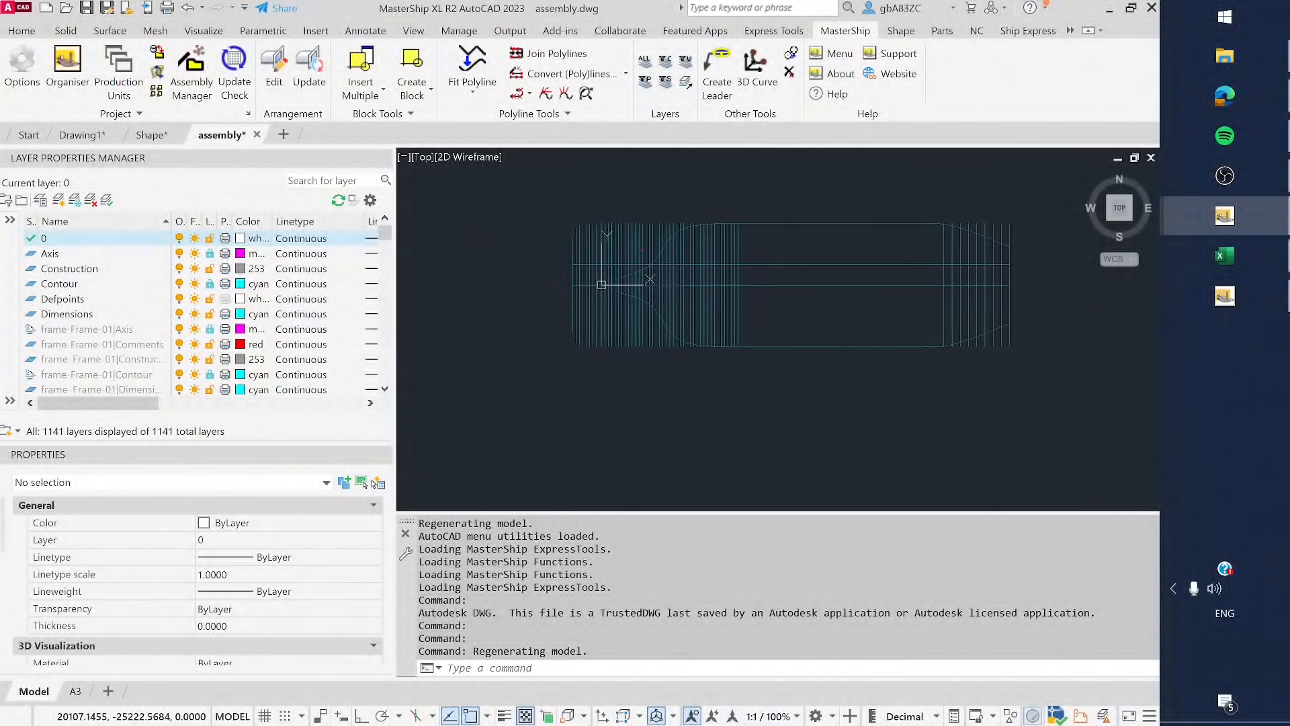
shift+middle_drag(650, 279, 962, 281)
scroll(840, 312, up, 3)
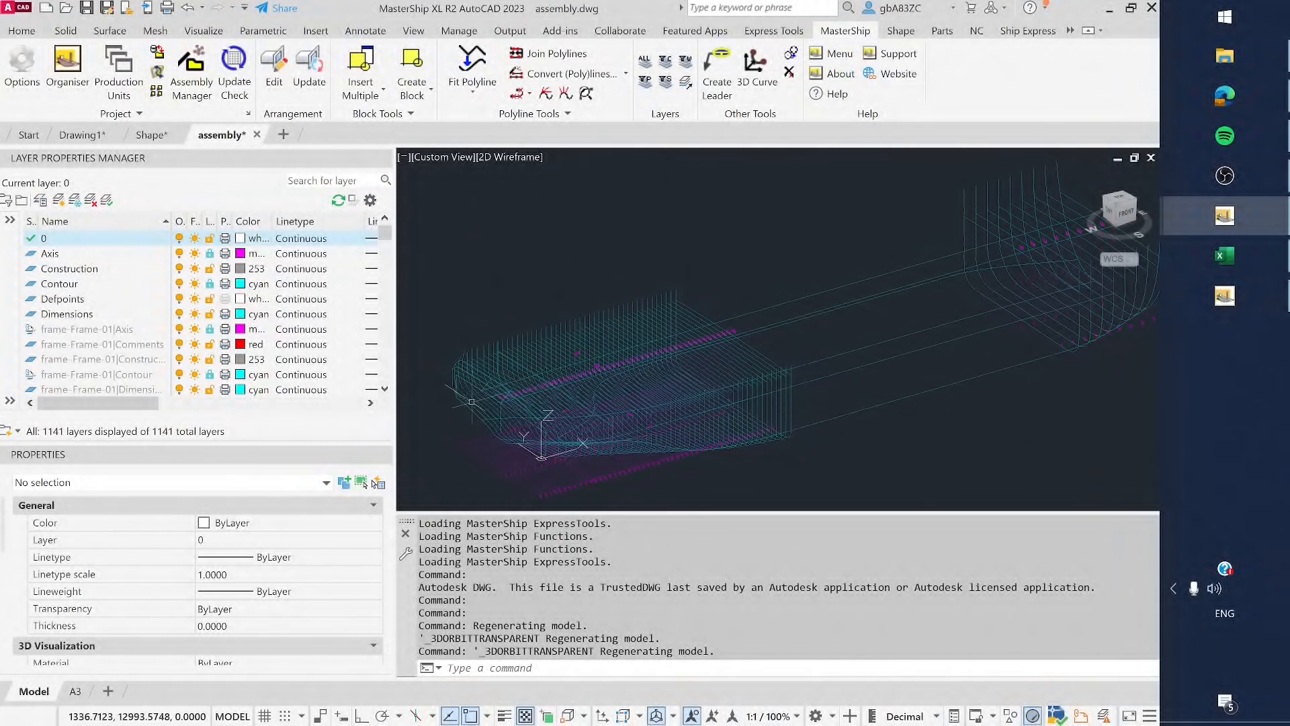
scroll(464, 369, up, 5)
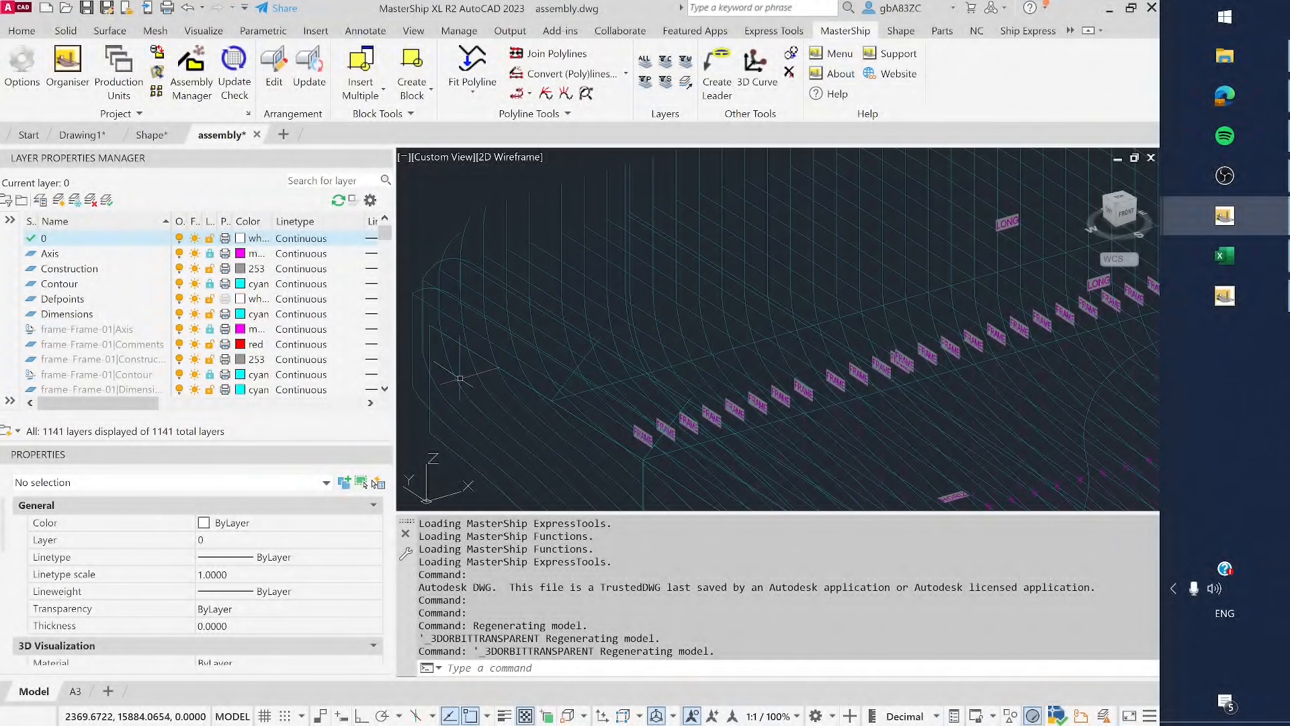
click(430, 342)
scroll(453, 323, down, 5)
scroll(483, 374, down, 2)
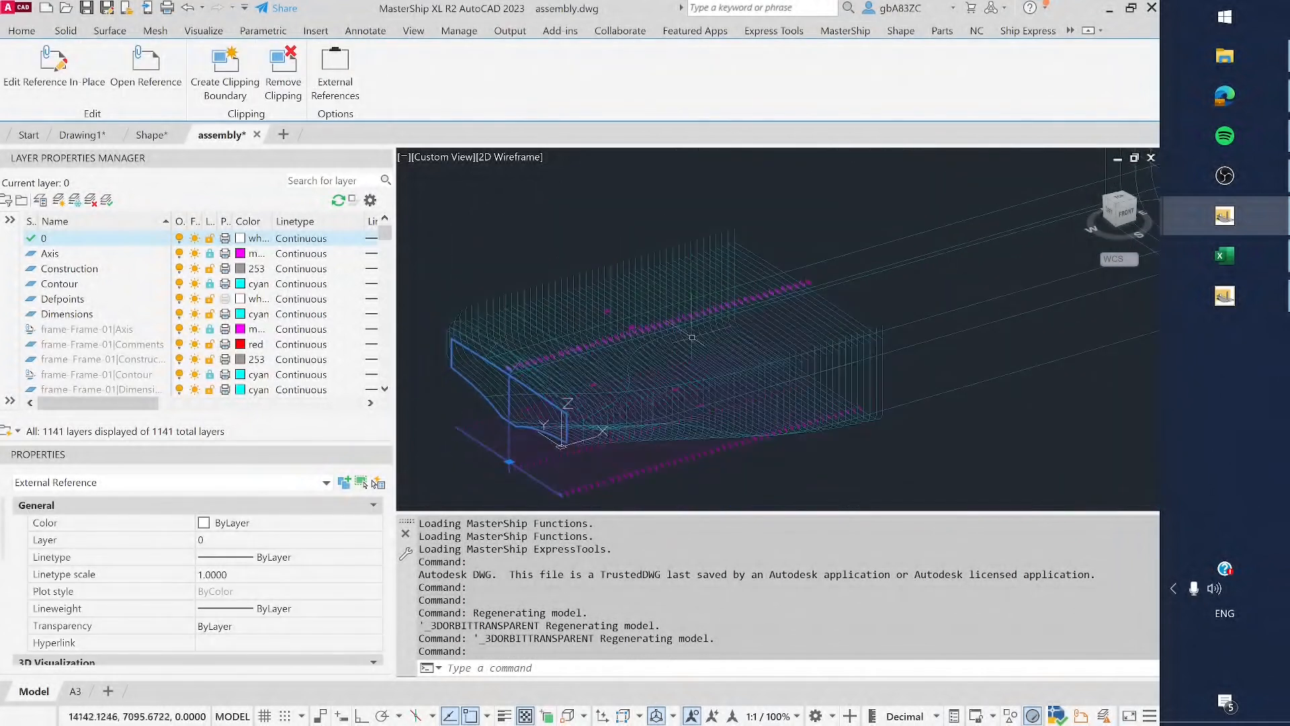
scroll(483, 373, down, 2)
key(Escape)
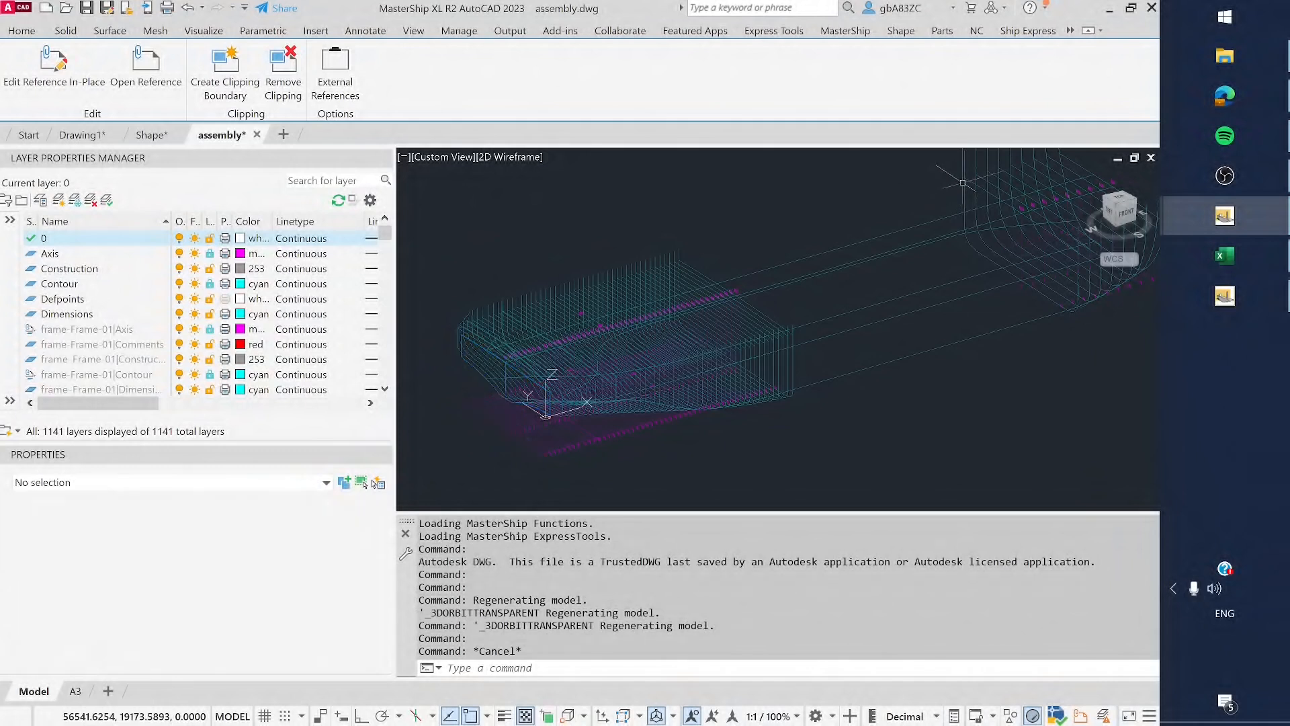
Inspect the external references that run lengthwise through the hull between the aft and forward frames, one after another
scroll(1028, 196, up, 4)
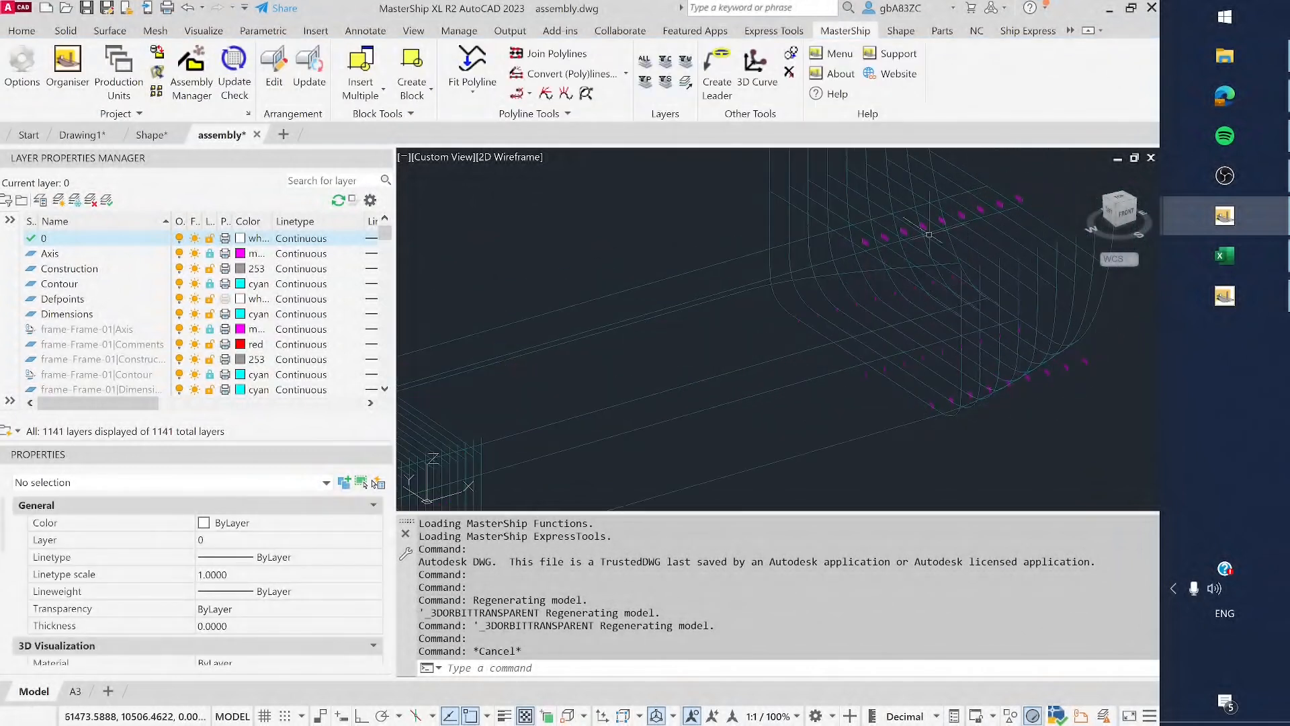
click(754, 289)
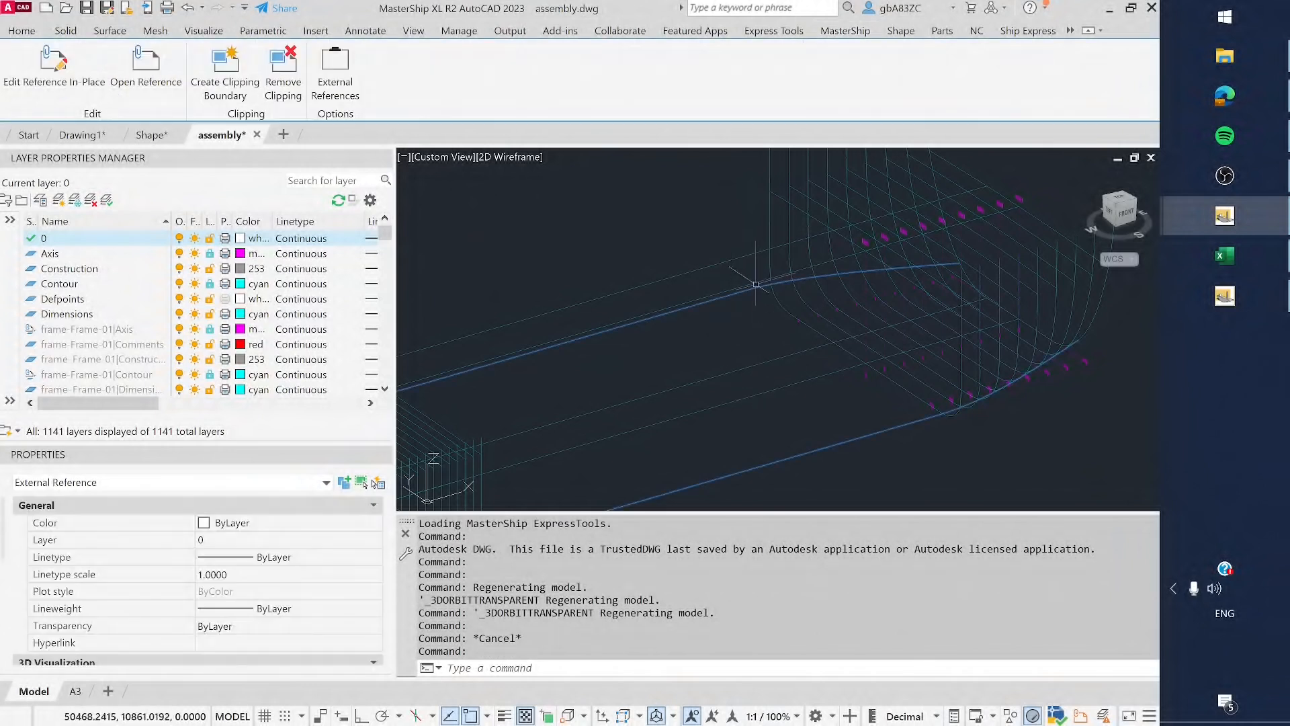
key(Escape)
click(753, 376)
key(Escape)
click(736, 371)
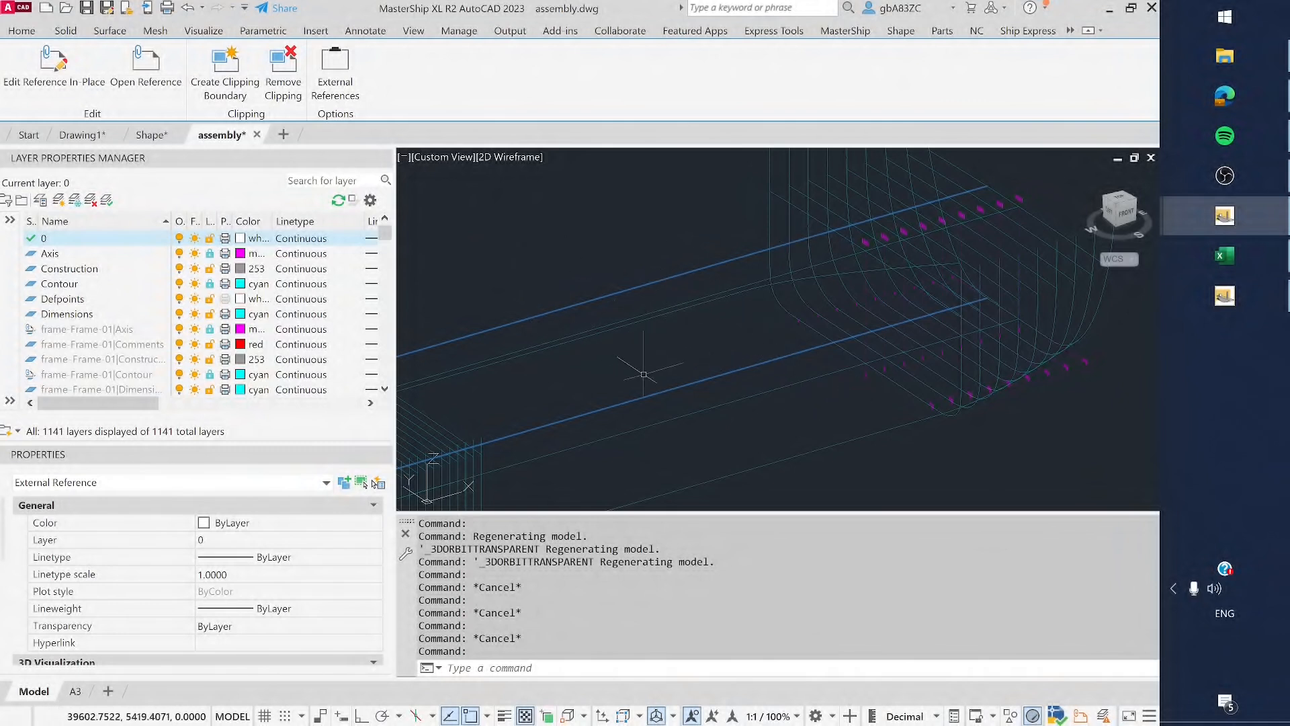
scroll(1003, 336, down, 3)
scroll(848, 349, up, 2)
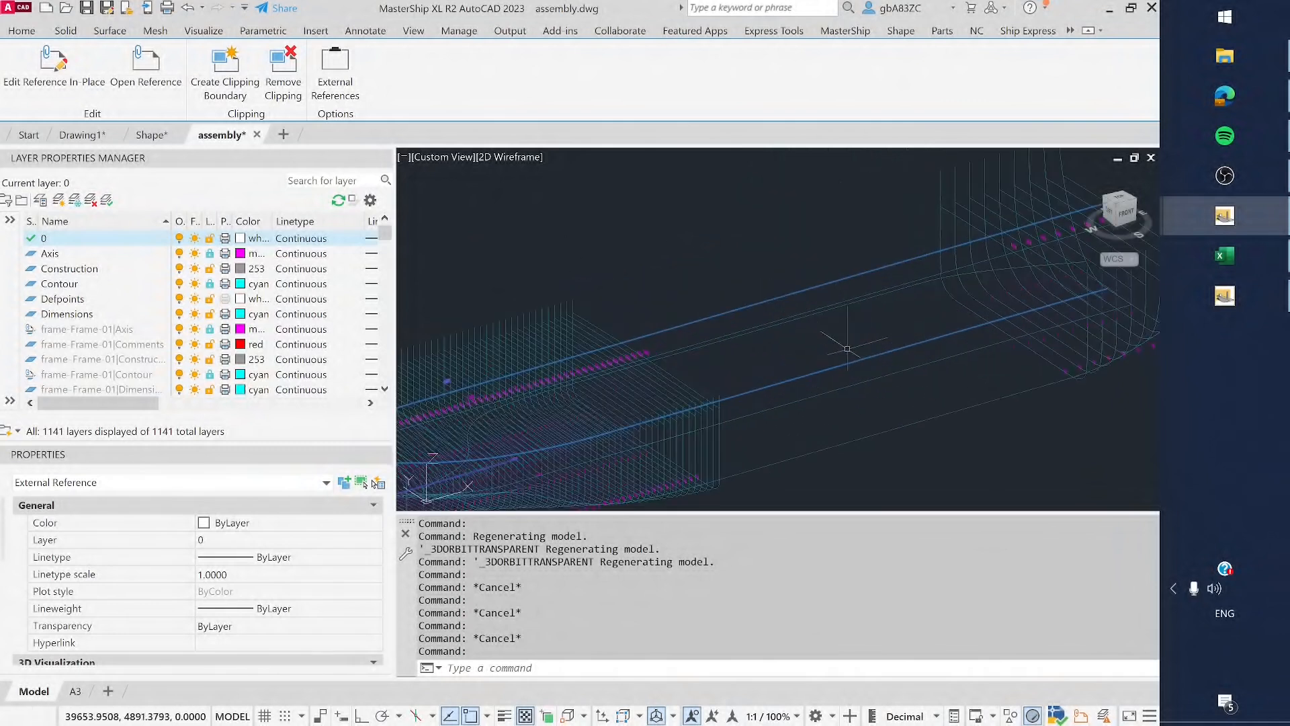
key(Escape)
Review the whole assembly and inspect the foremost frame reference of the closely spaced aft frame group
scroll(884, 349, down, 2)
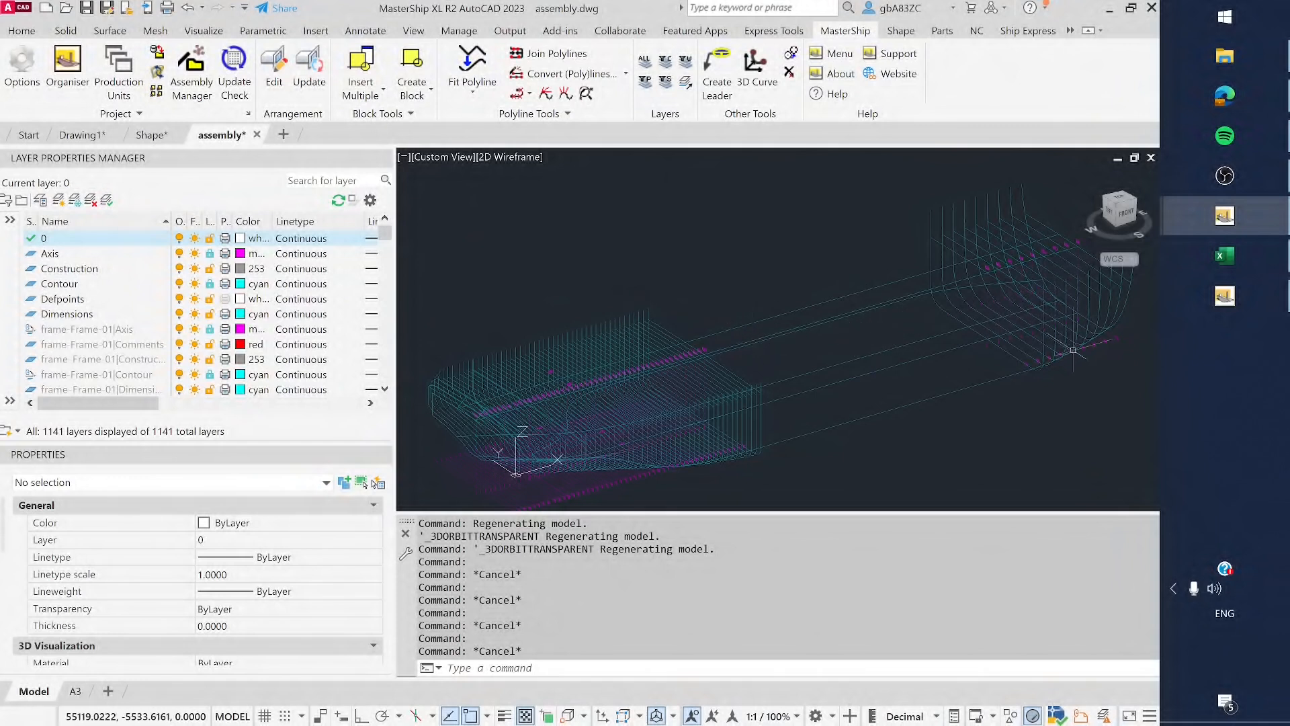
scroll(809, 249, down, 1)
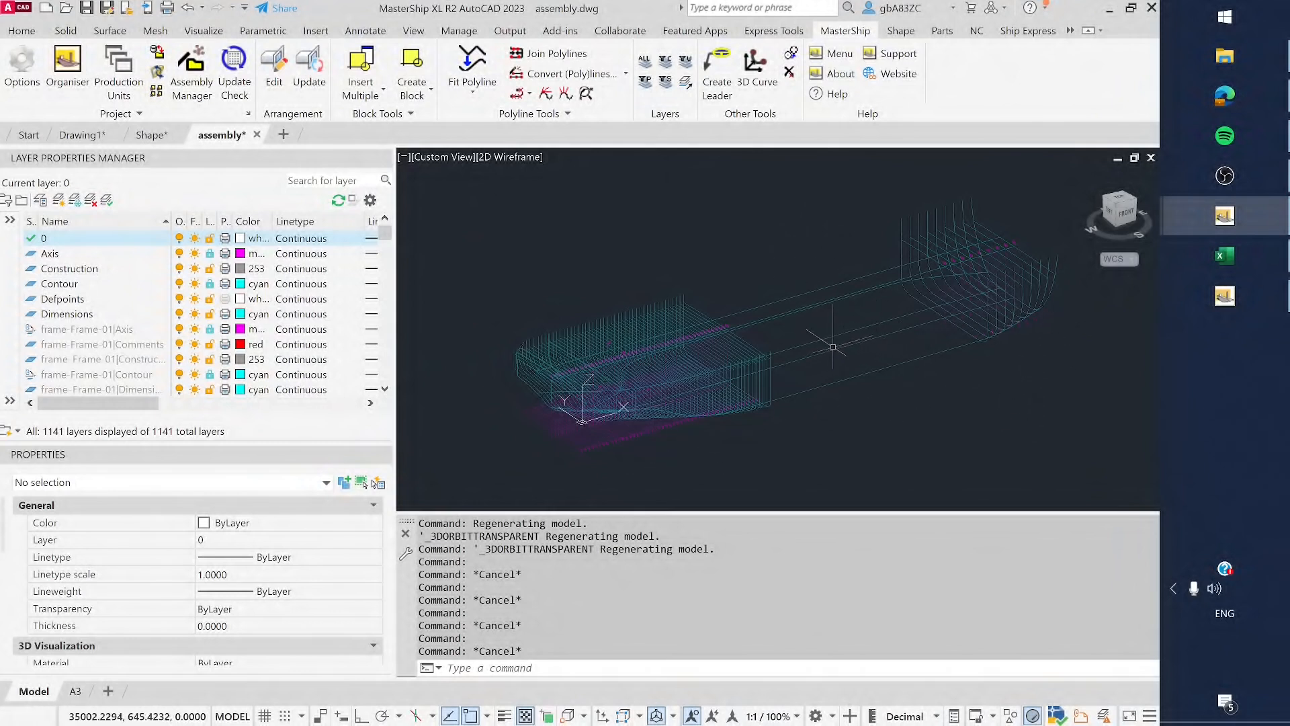
click(768, 377)
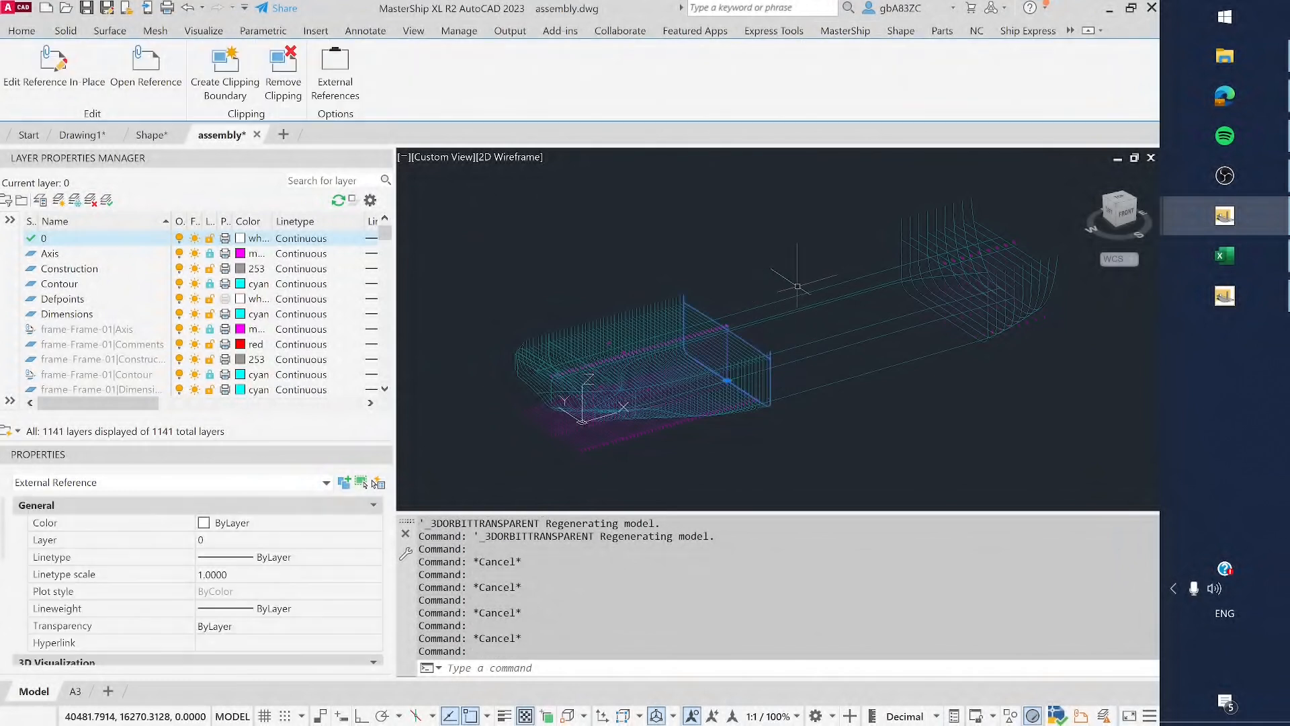
key(Escape)
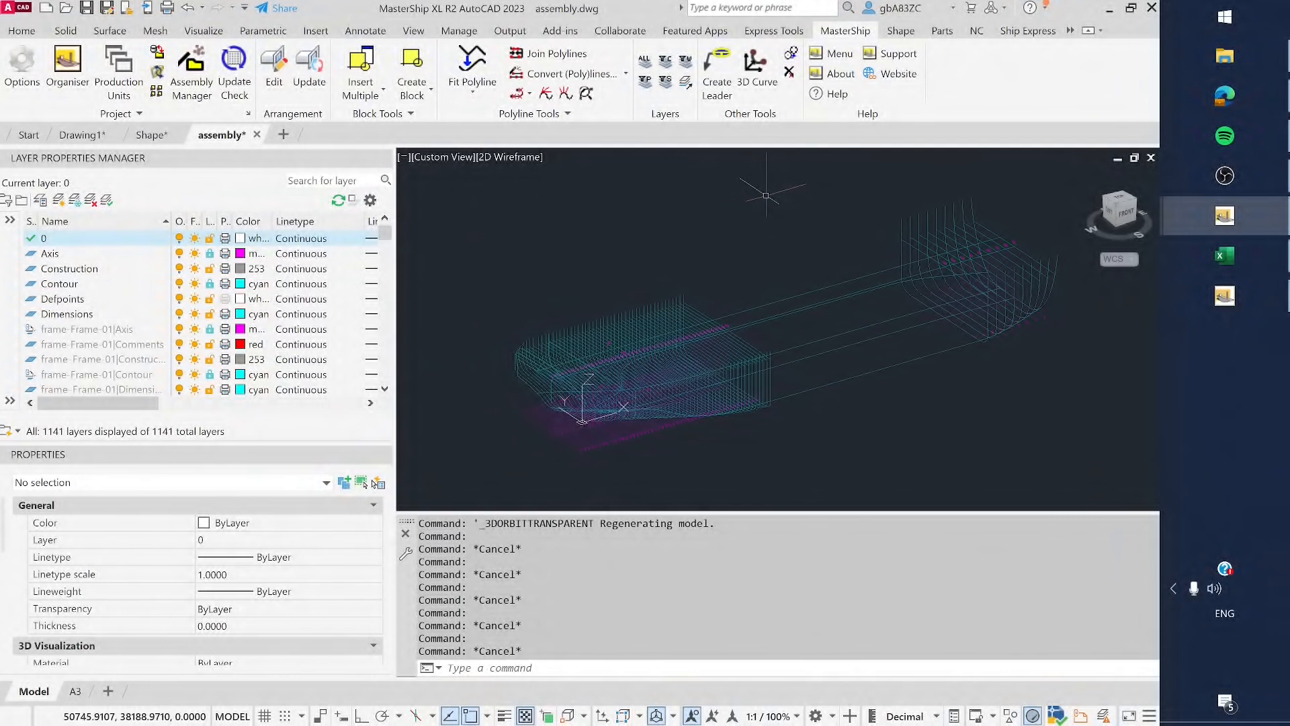